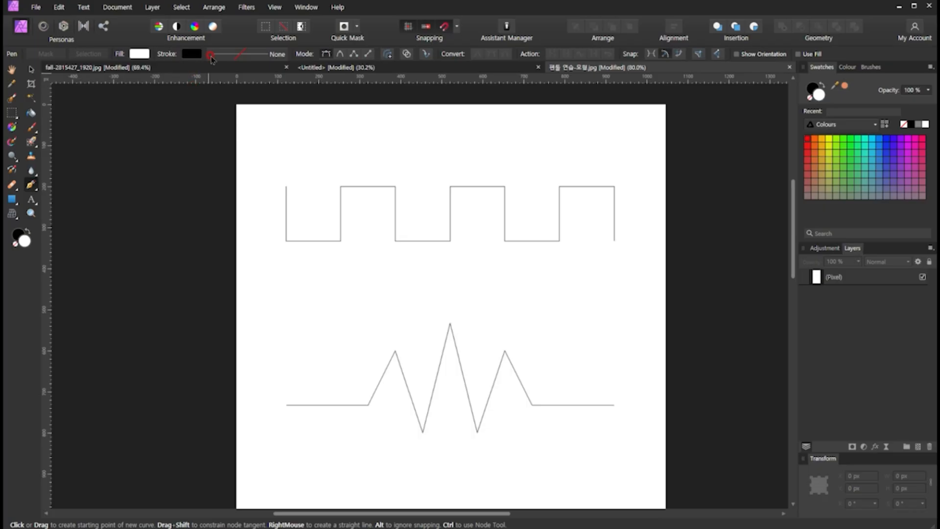
- Set the Pen tool's stroke to a solid line style with a width of 3 pt
{"action": "left_click", "coordinate": [223, 55]}
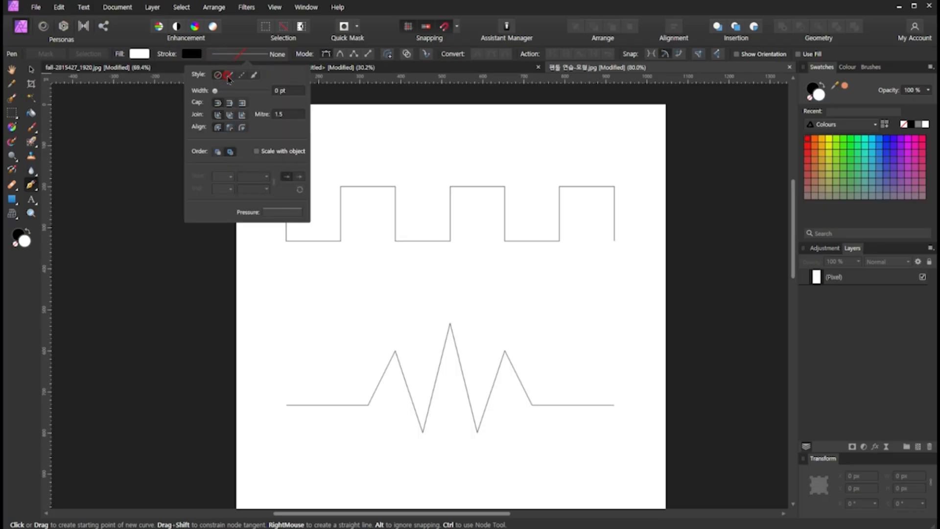
{"action": "left_click", "coordinate": [228, 75]}
{"action": "mouse_move", "coordinate": [228, 96]}
{"action": "left_mouse_down"}
{"action": "mouse_move", "coordinate": [239, 93]}
{"action": "mouse_move", "coordinate": [230, 93]}
{"action": "left_mouse_up"}
{"action": "left_click", "coordinate": [292, 91]}
{"action": "double_click", "coordinate": [293, 91]}
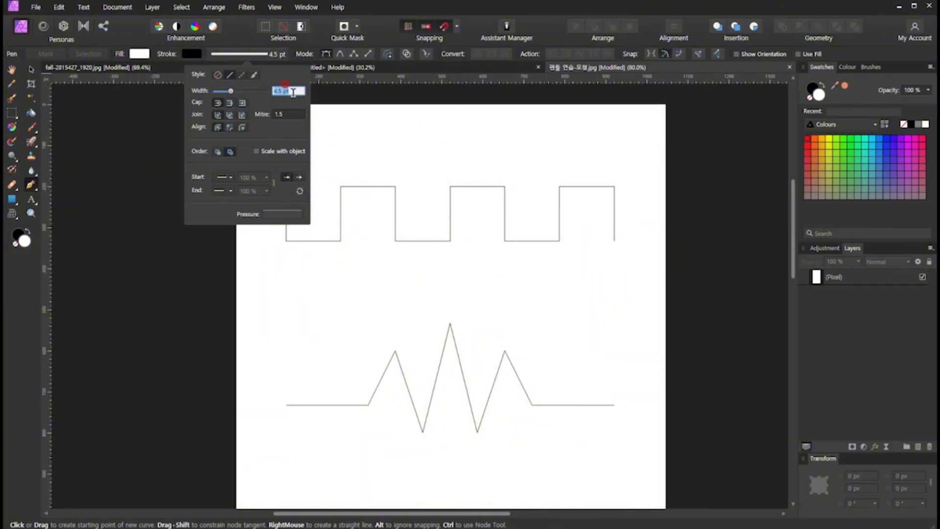
{"action": "type", "text": "3"}
{"action": "key", "text": "Return"}
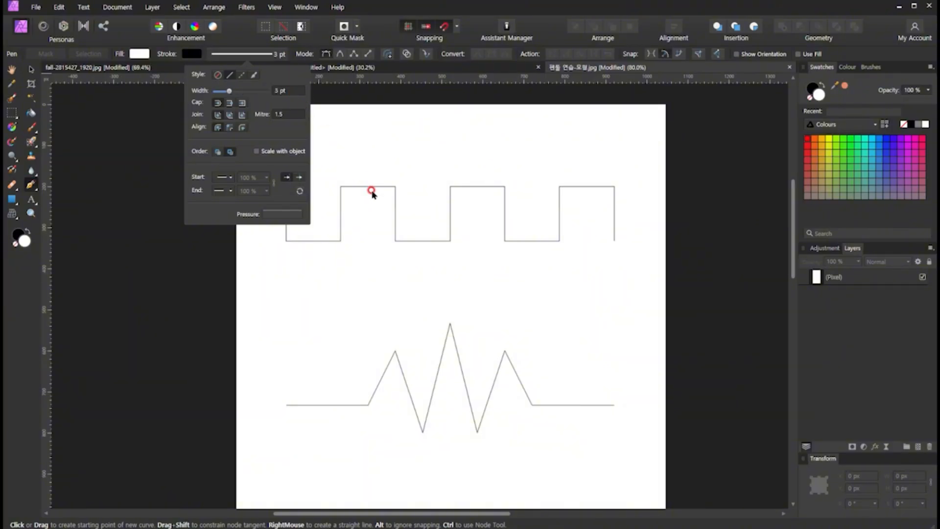
{"action": "left_click", "coordinate": [353, 139]}
{"action": "left_click", "coordinate": [351, 172]}
{"action": "left_click", "coordinate": [359, 226]}
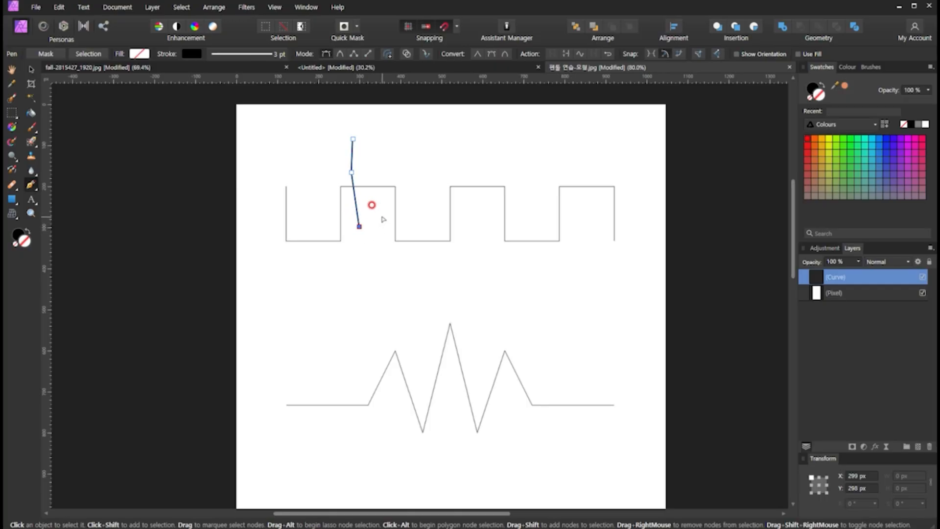
{"action": "key", "text": "ctrl+z"}
{"action": "key", "text": "ctrl+z"}
{"action": "key", "text": "ctrl+z"}
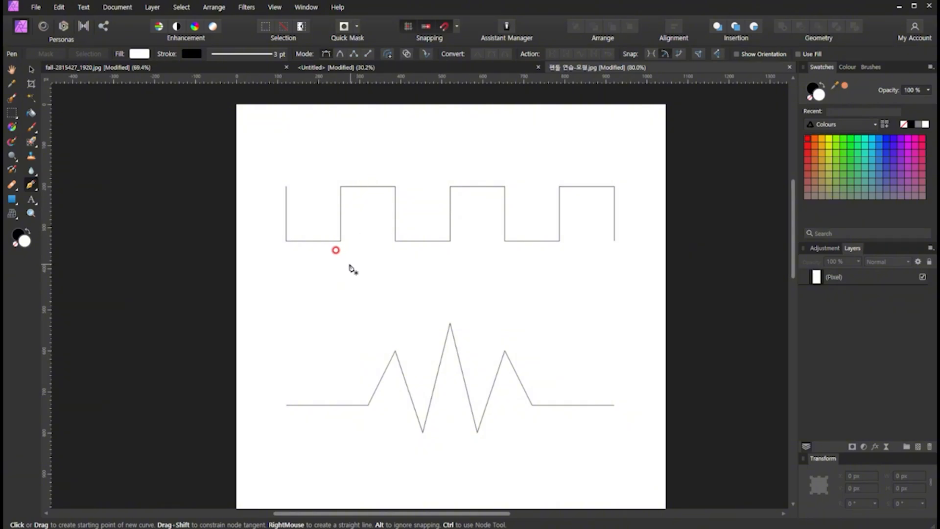
{"action": "left_click", "coordinate": [287, 187]}
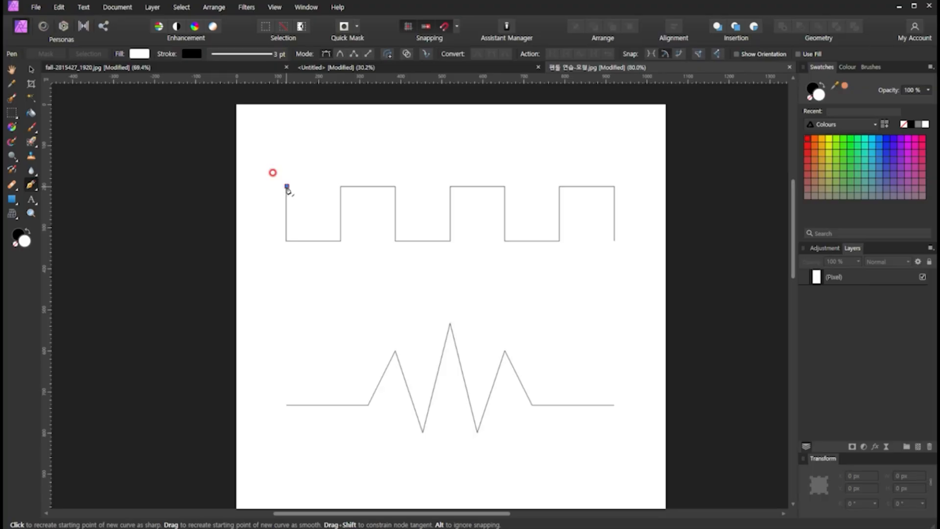
{"action": "left_click", "coordinate": [287, 241]}
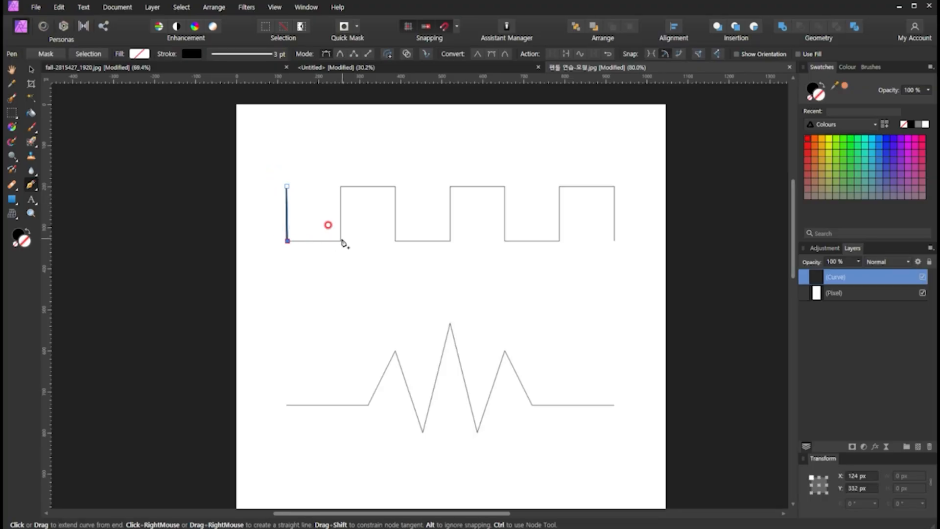
{"action": "key", "text": "ctrl+z"}
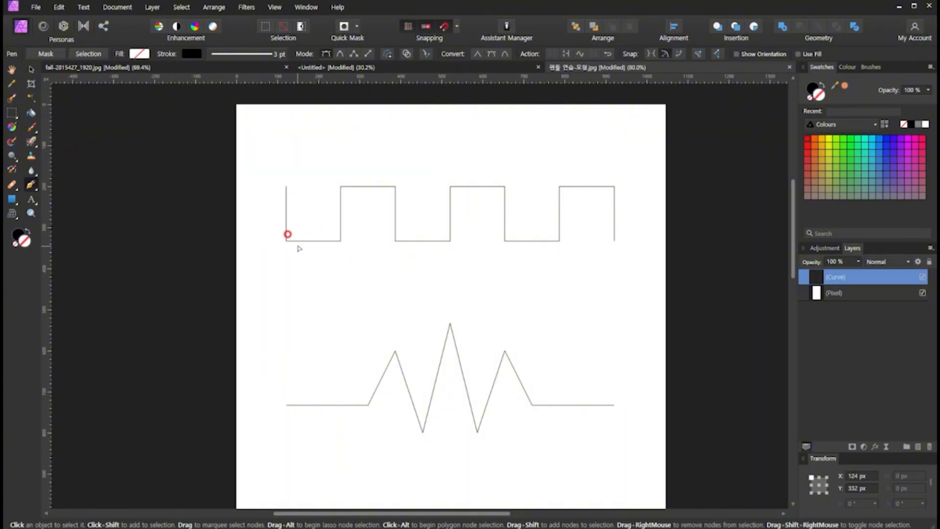
{"action": "left_click", "coordinate": [286, 241]}
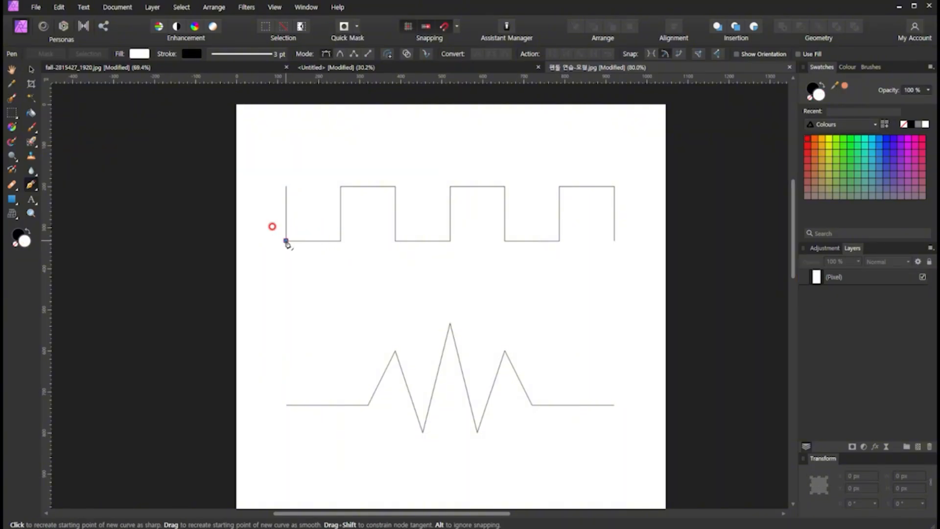
{"action": "left_click", "coordinate": [287, 187]}
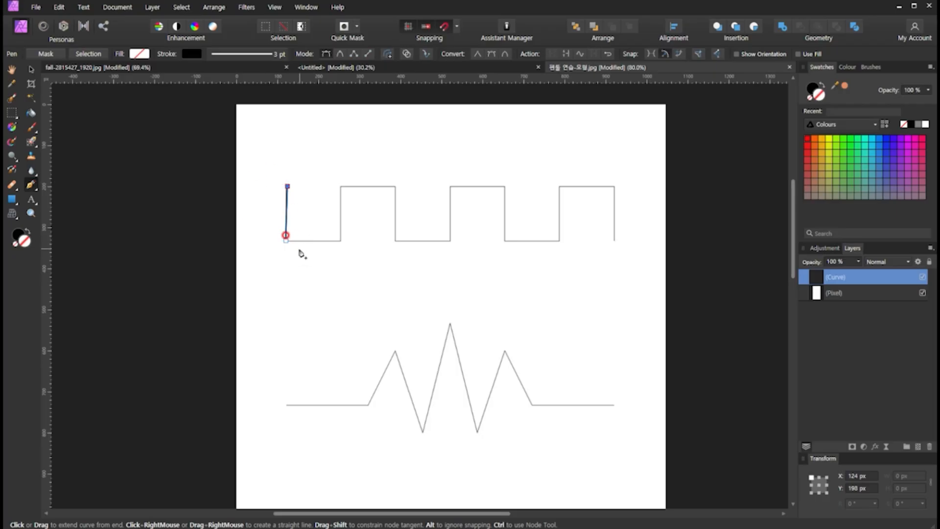
{"action": "key", "text": "ctrl+z"}
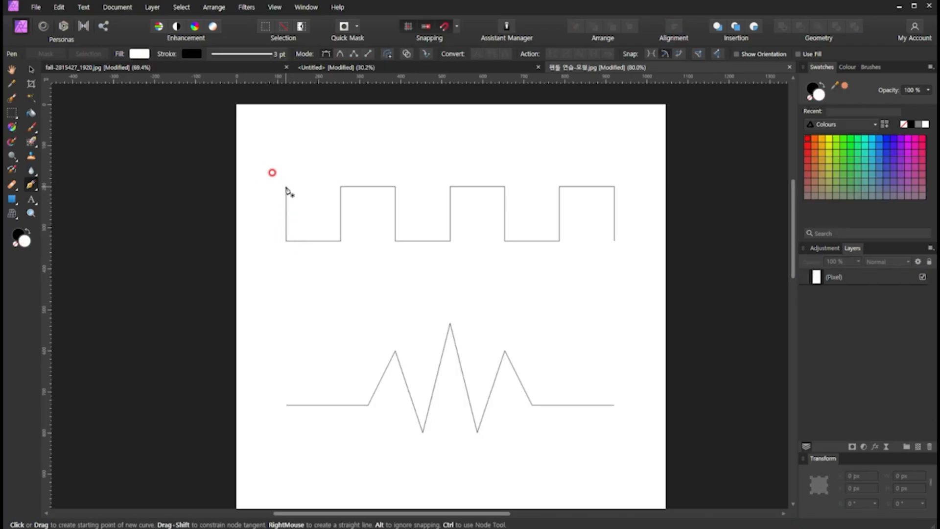
- Trace the square-wave guide at the top of the page with a straight-segment Pen path, placing a node at each end and corner
{"action": "left_click", "coordinate": [286, 186]}
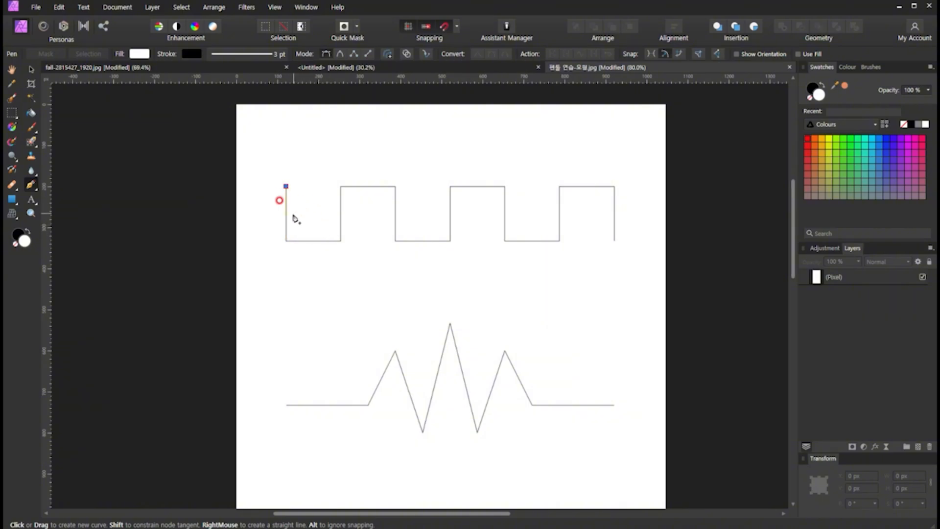
{"action": "left_click", "coordinate": [287, 241]}
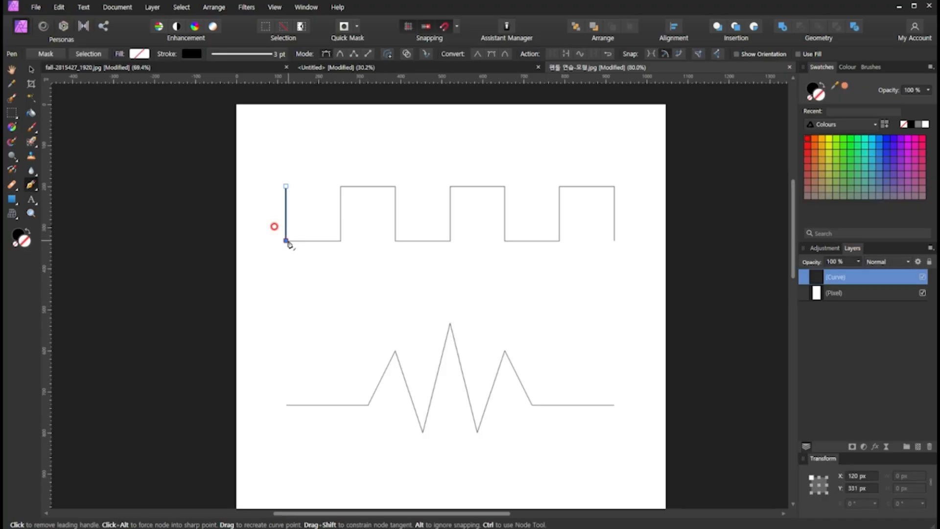
{"action": "left_click", "coordinate": [341, 241]}
{"action": "left_click", "coordinate": [341, 187]}
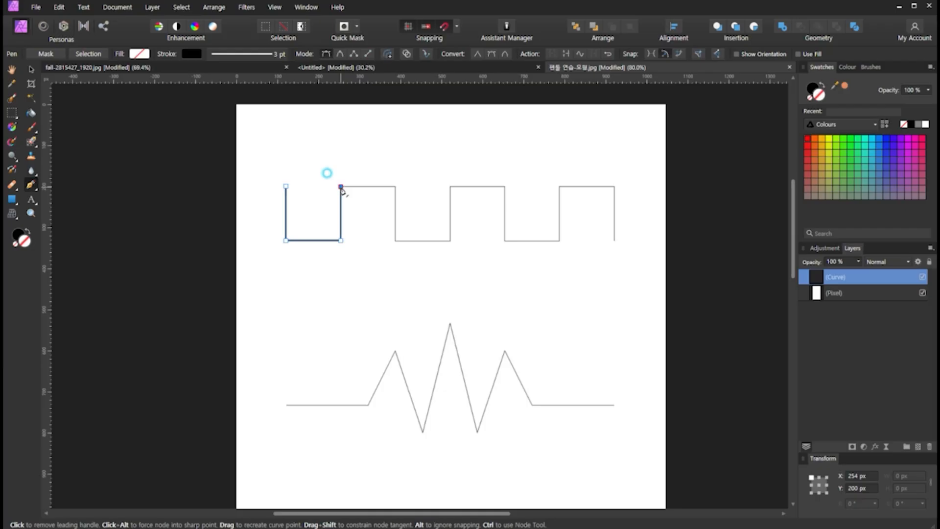
{"action": "left_click", "coordinate": [395, 187]}
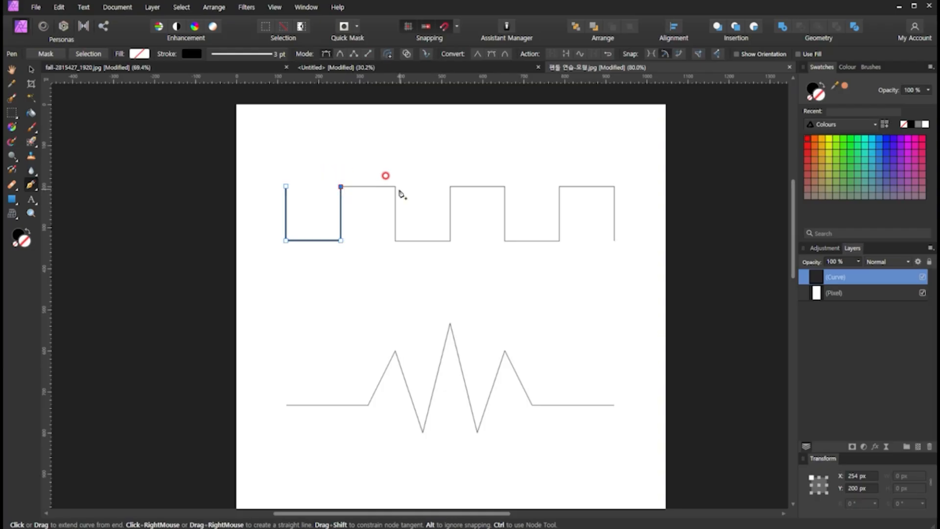
{"action": "left_click", "coordinate": [396, 240]}
{"action": "left_click", "coordinate": [451, 241]}
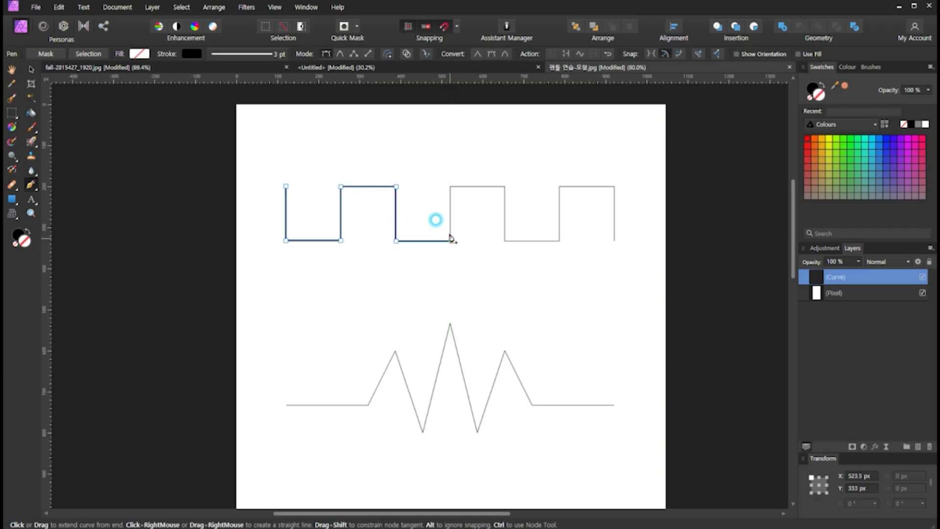
{"action": "left_click", "coordinate": [451, 187]}
{"action": "left_click", "coordinate": [505, 187]}
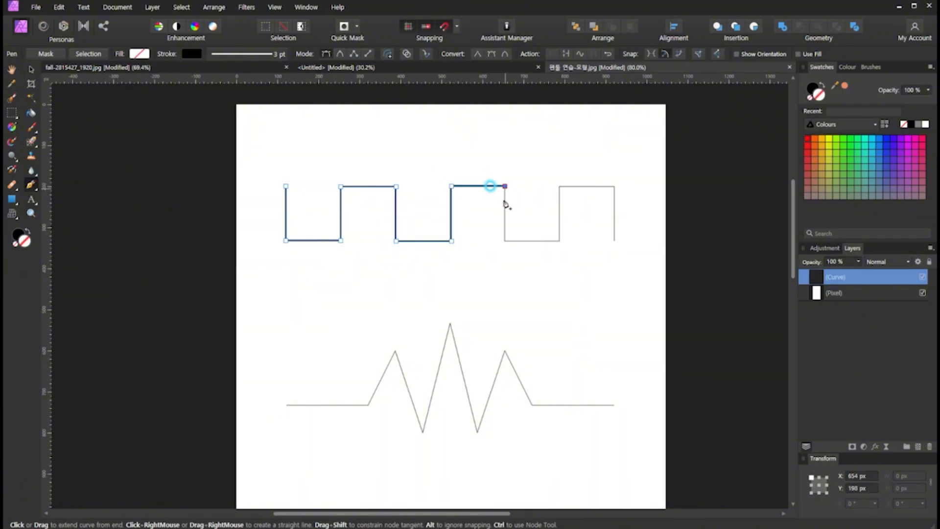
{"action": "left_click", "coordinate": [505, 240]}
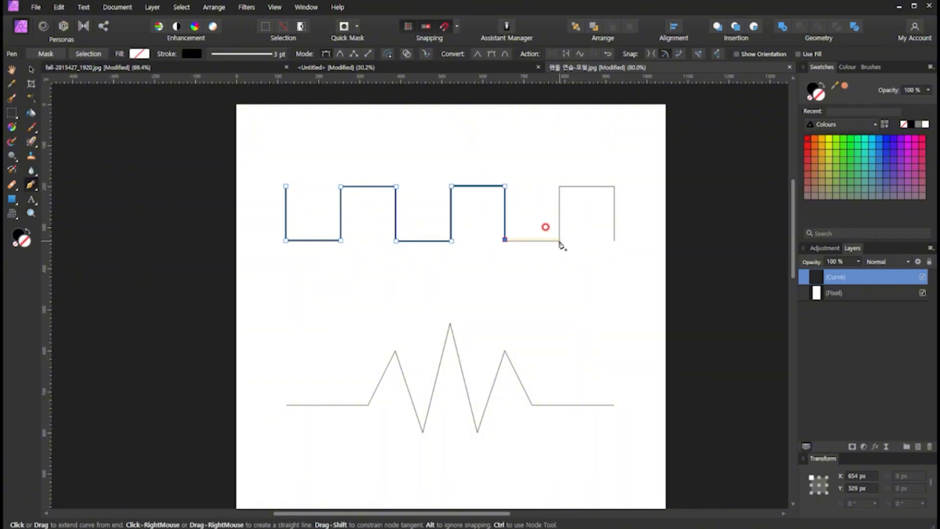
{"action": "left_click", "coordinate": [560, 241]}
{"action": "left_click", "coordinate": [559, 187]}
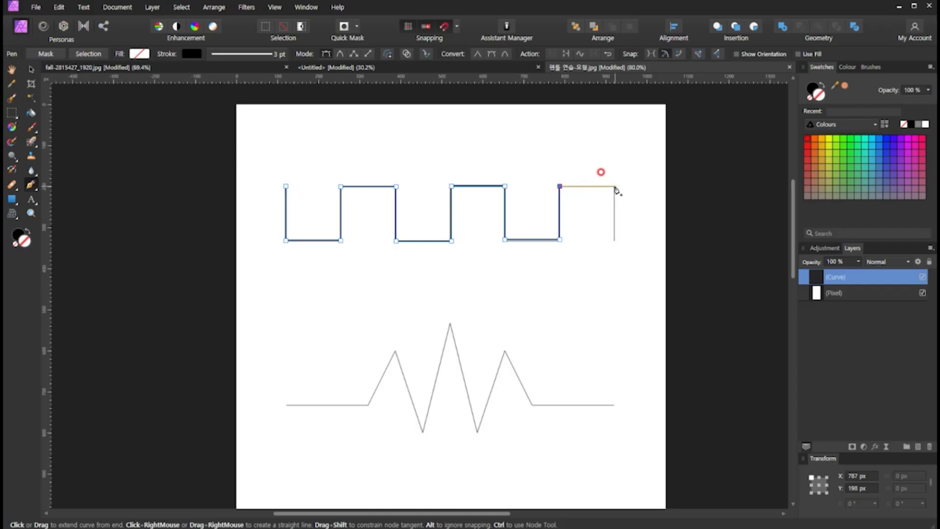
{"action": "left_click", "coordinate": [615, 187]}
{"action": "left_click", "coordinate": [615, 240]}
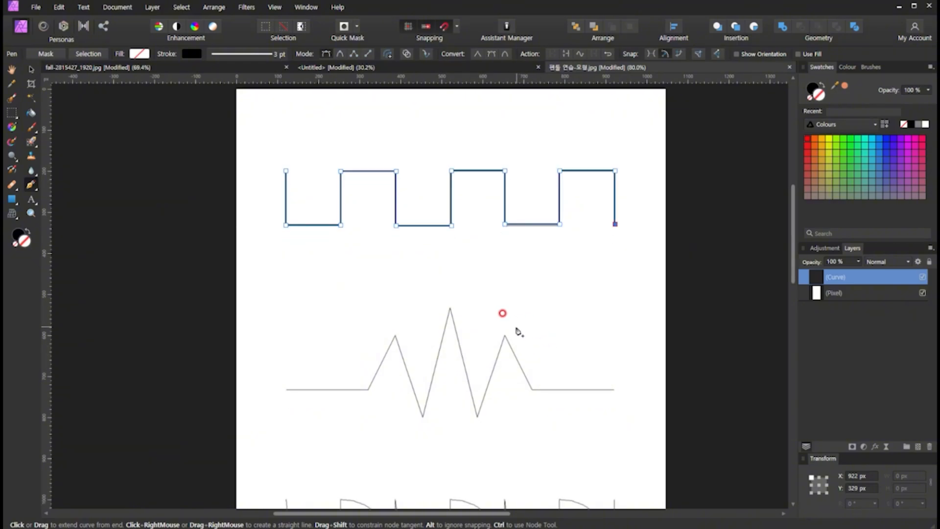
{"action": "scroll", "coordinate": [515, 324], "scroll_direction": "down", "scroll_amount": 3}
{"action": "scroll", "coordinate": [515, 324], "scroll_direction": "down", "scroll_amount": 1}
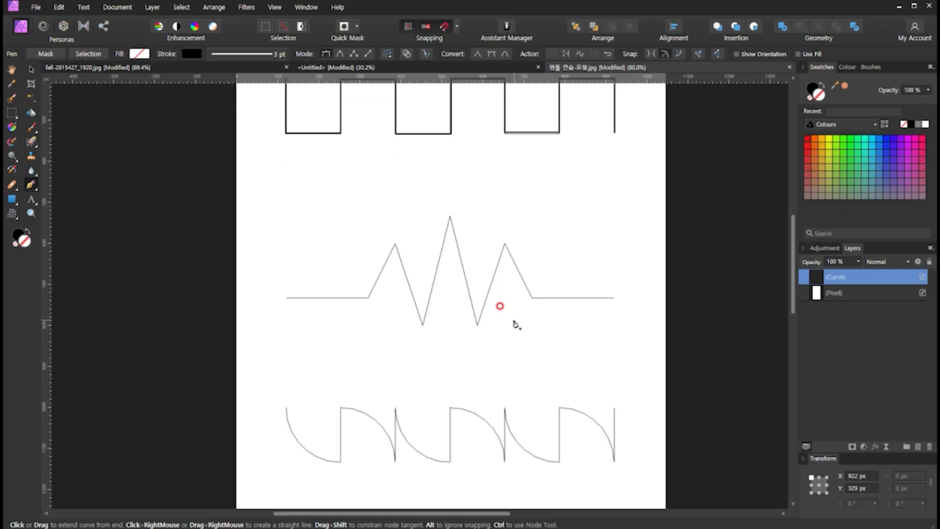
{"action": "left_click", "coordinate": [287, 297]}
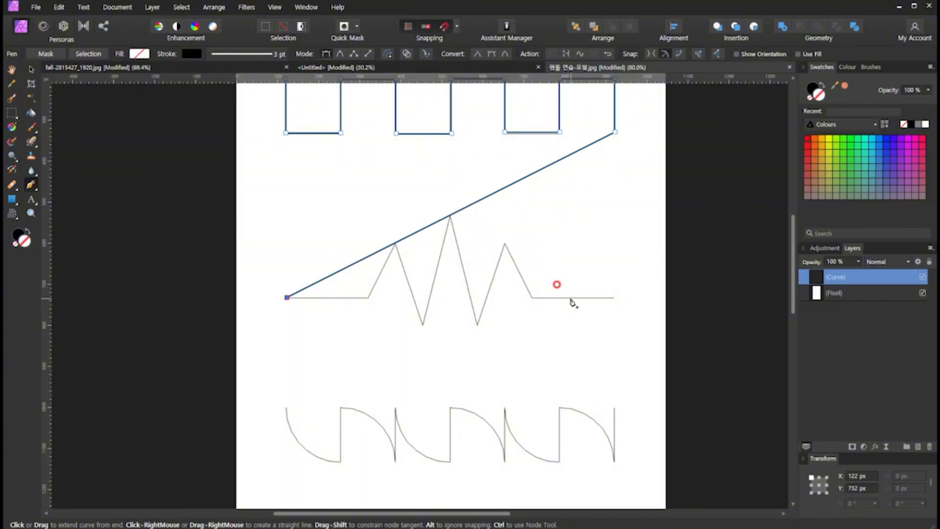
{"action": "key", "text": "ctrl+z"}
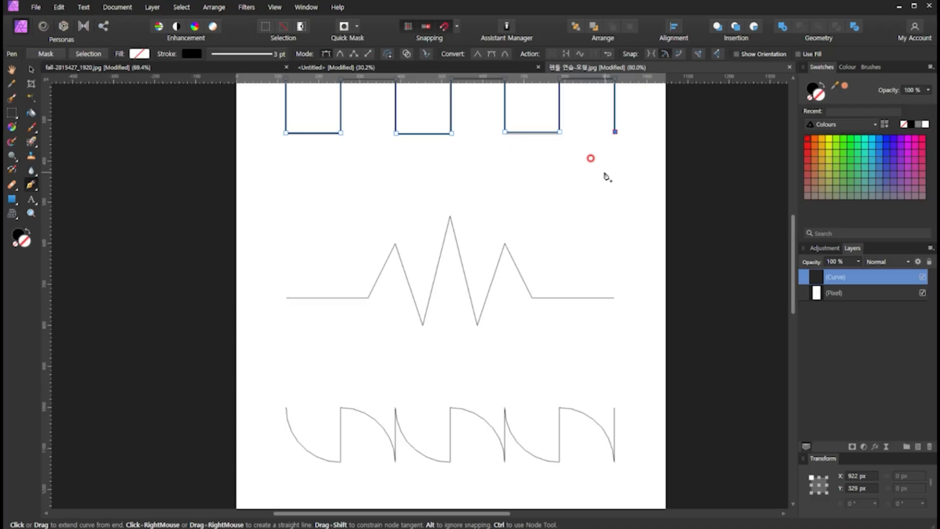
{"action": "scroll", "coordinate": [607, 176], "scroll_direction": "up", "scroll_amount": 3}
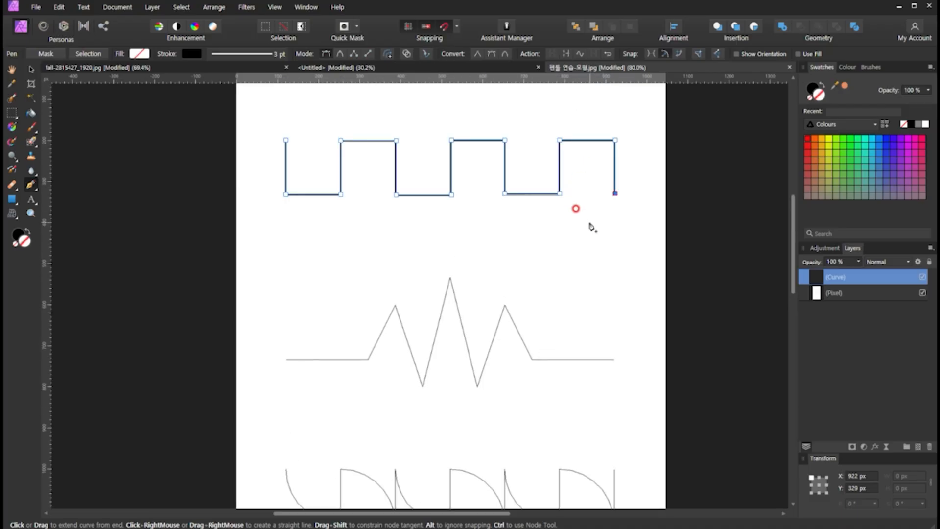
{"action": "key", "text": "v"}
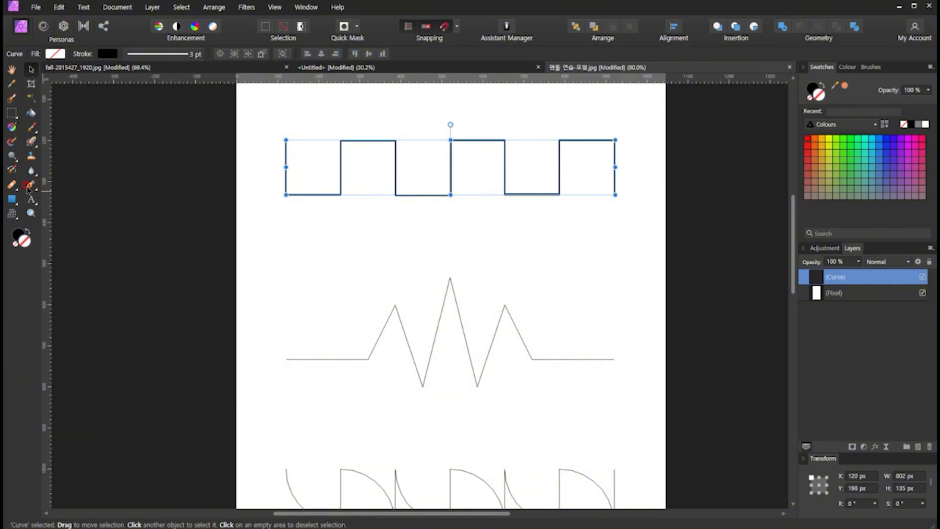
{"action": "left_click", "coordinate": [31, 186]}
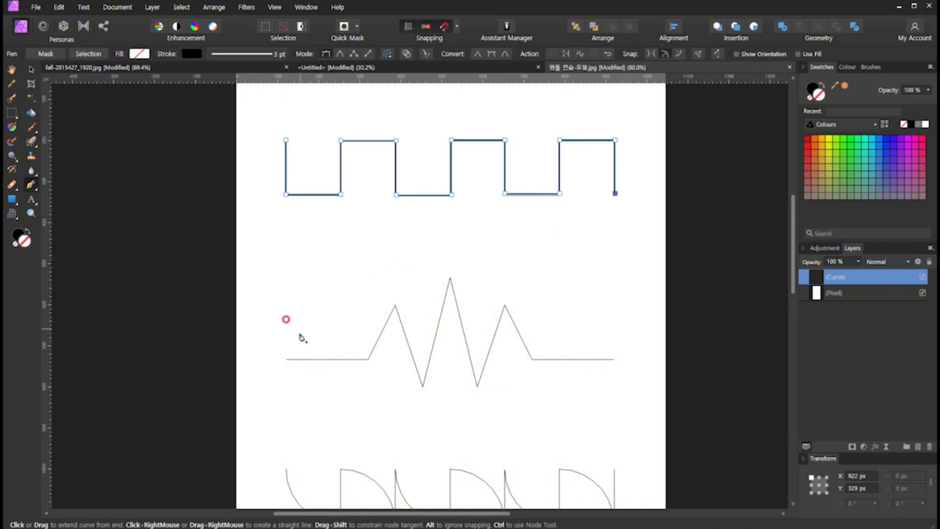
{"action": "left_click", "coordinate": [288, 359]}
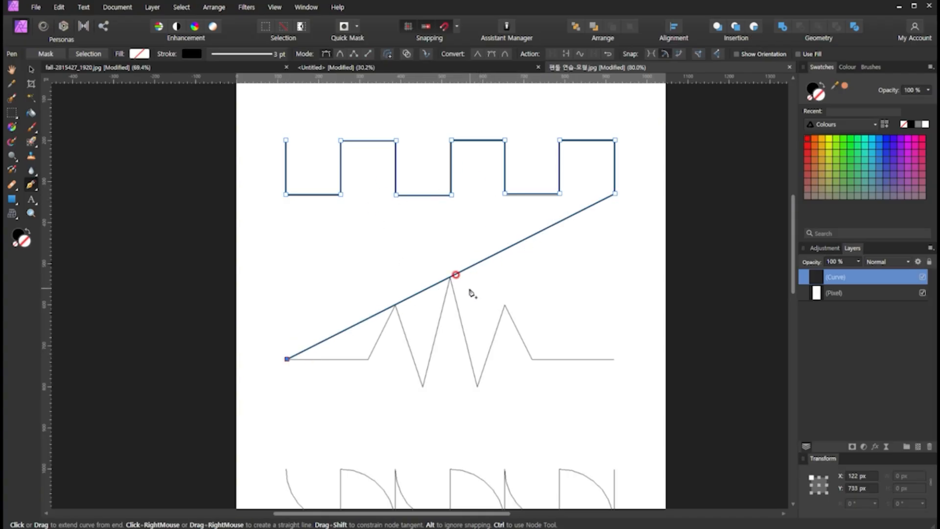
{"action": "key", "text": "ctrl+z"}
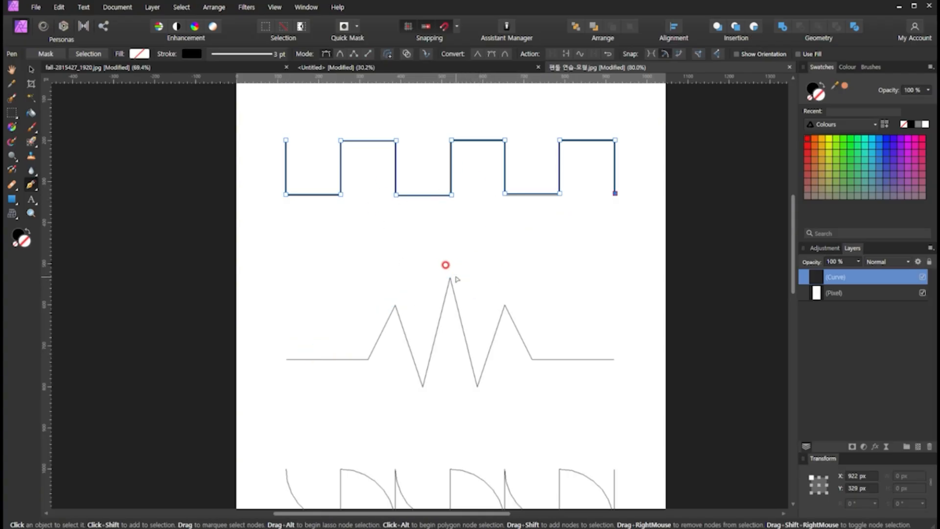
- Switch to the Move tool and deselect the finished square-wave path so the next guide gets its own path
{"action": "key", "text": "v"}
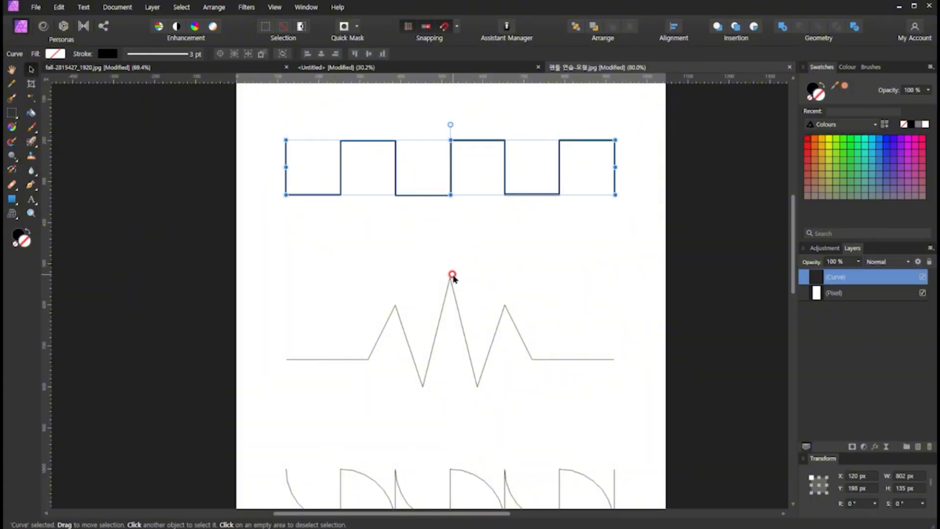
{"action": "left_click", "coordinate": [399, 248]}
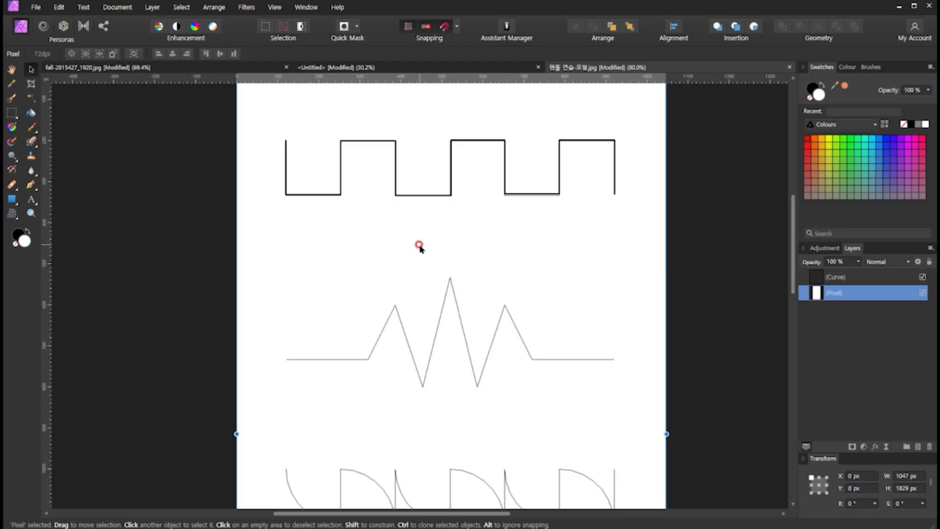
{"action": "scroll", "coordinate": [420, 248], "scroll_direction": "down", "scroll_amount": 1}
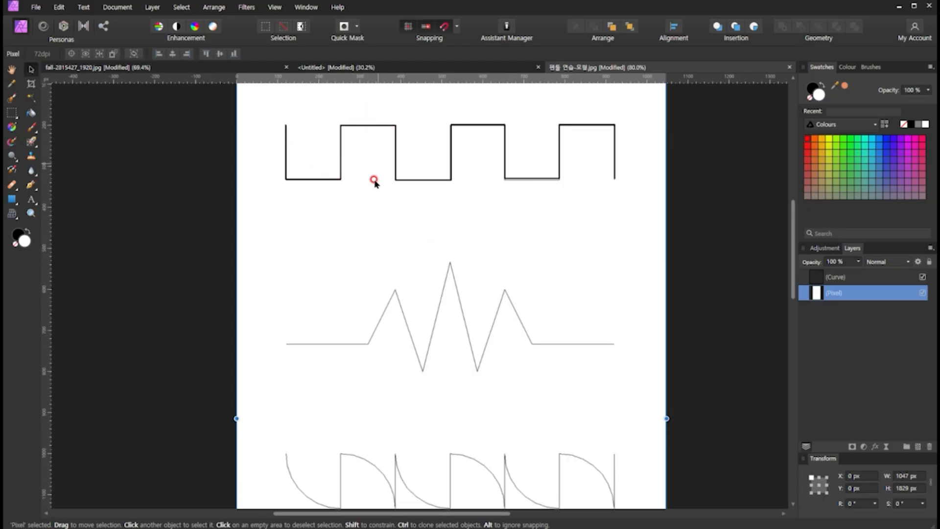
- Start a new Pen path on the zigzag guide and trace its flat lead-in and corners with straight segments up to the tallest peak
{"action": "left_click", "coordinate": [31, 185]}
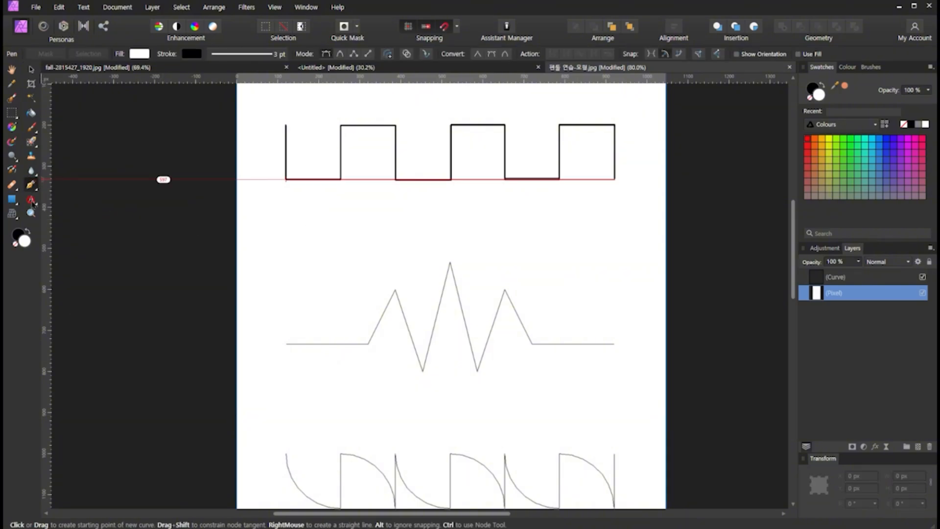
{"action": "left_click", "coordinate": [286, 344]}
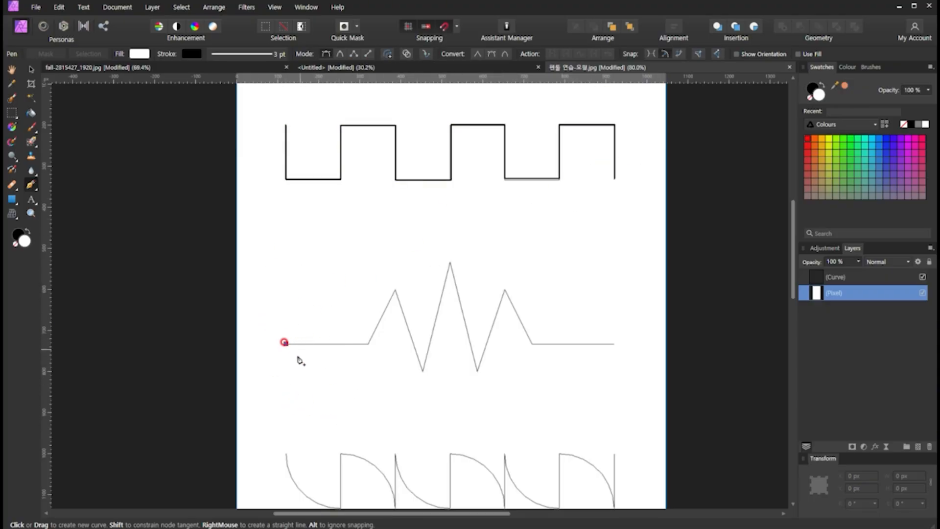
{"action": "left_click", "coordinate": [369, 343]}
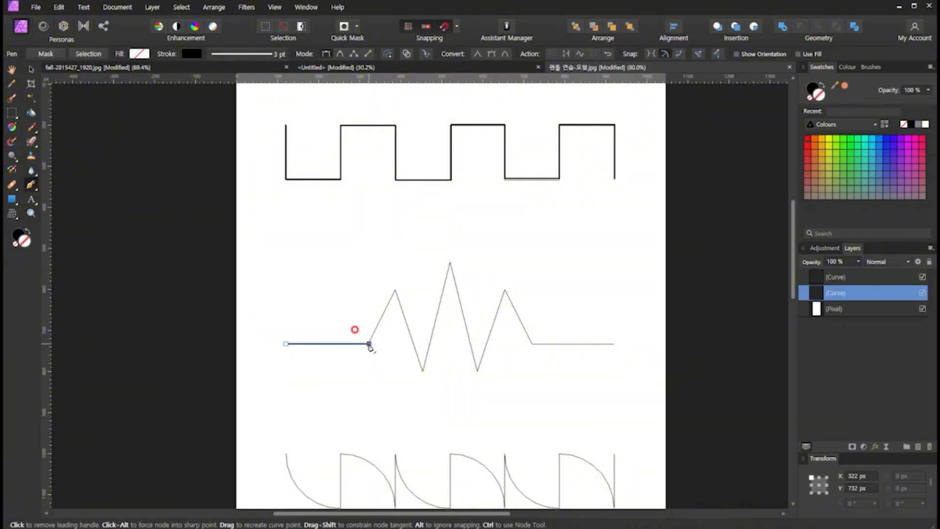
{"action": "left_click", "coordinate": [396, 290]}
{"action": "left_click", "coordinate": [424, 371]}
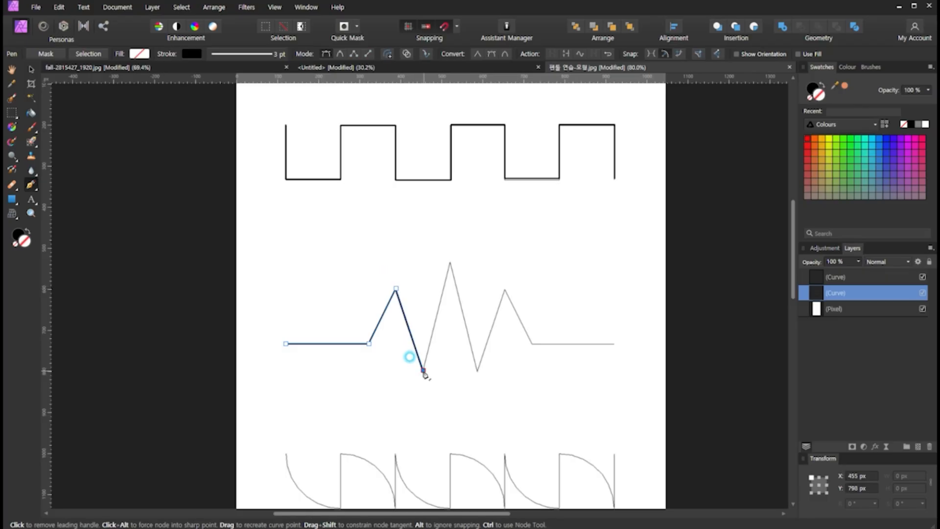
{"action": "left_click", "coordinate": [450, 263]}
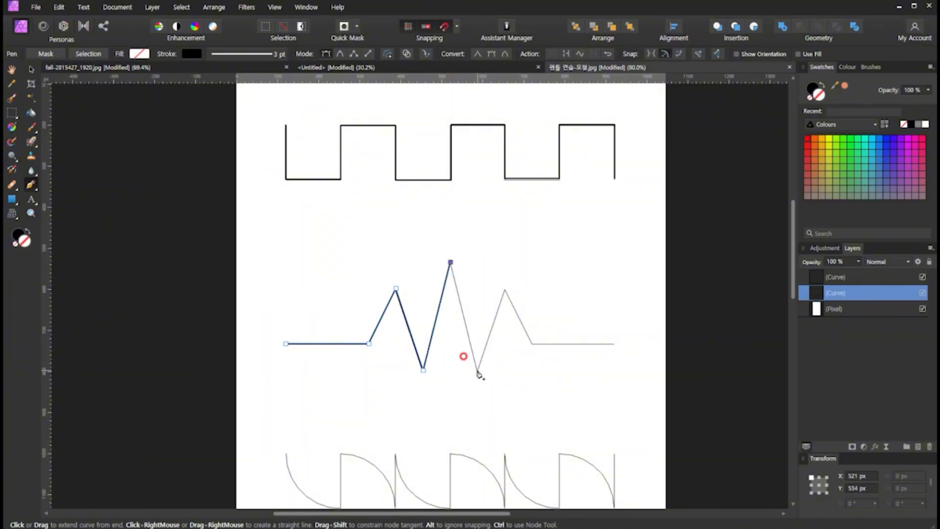
- Continue the zigzag path with straight segments through the remaining corners to the end of the flat tail
{"action": "left_click", "coordinate": [478, 371]}
{"action": "left_click", "coordinate": [505, 290]}
{"action": "left_click", "coordinate": [533, 344]}
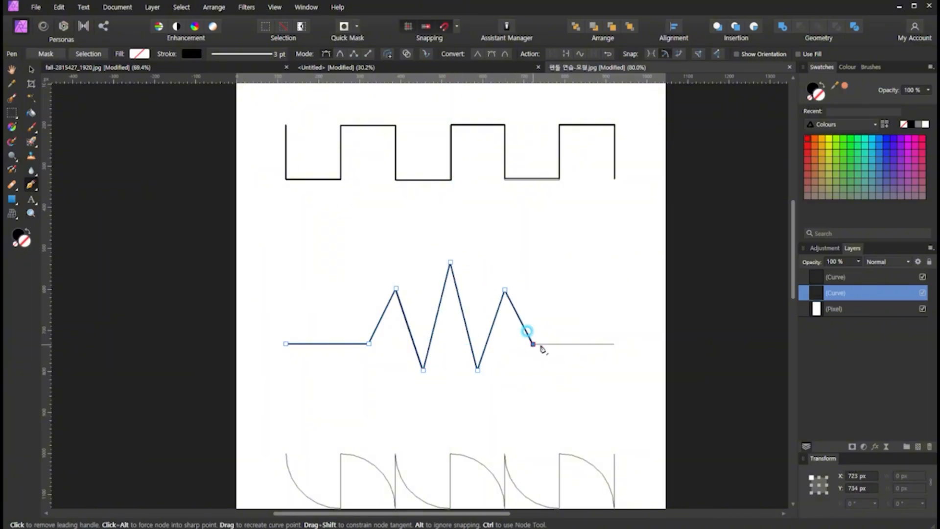
{"action": "left_click", "coordinate": [615, 344]}
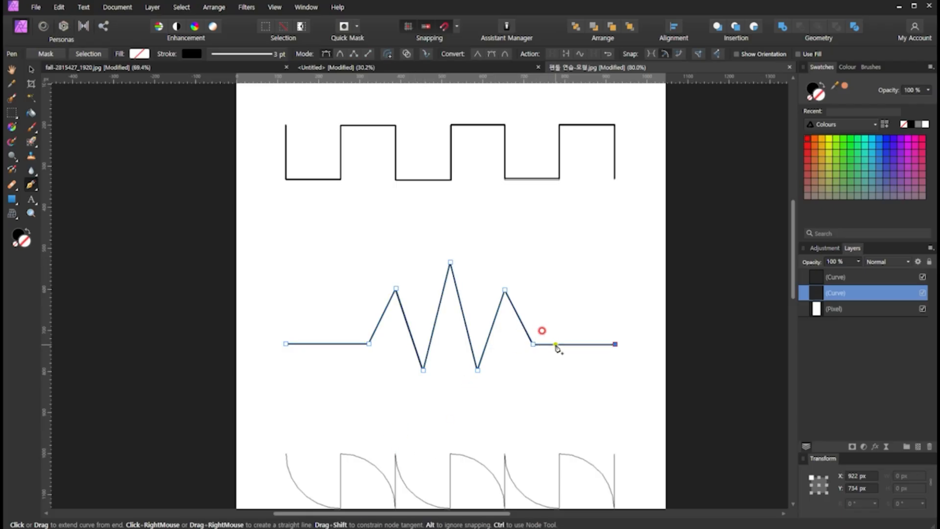
{"action": "key", "text": "ctrl+z"}
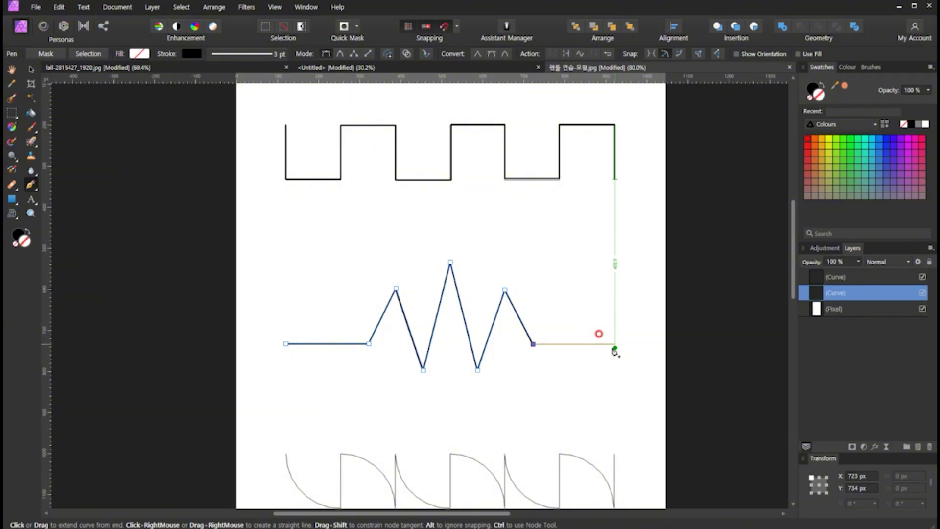
{"action": "left_click", "coordinate": [615, 344]}
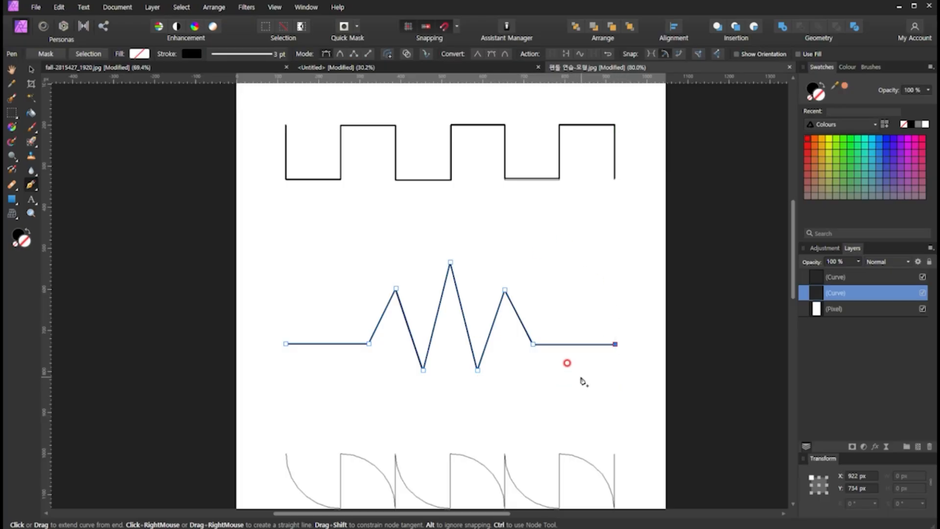
- Deselect the finished zigzag path with the Move tool and make the top curve layer active
{"action": "scroll", "coordinate": [581, 377], "scroll_direction": "down", "scroll_amount": 1}
{"action": "scroll", "coordinate": [581, 377], "scroll_direction": "down", "scroll_amount": 11}
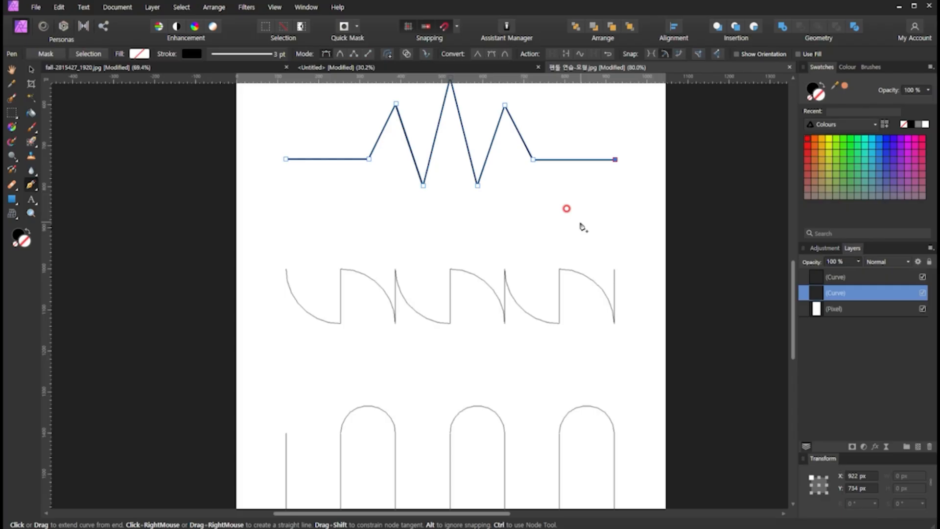
{"action": "key", "text": "v"}
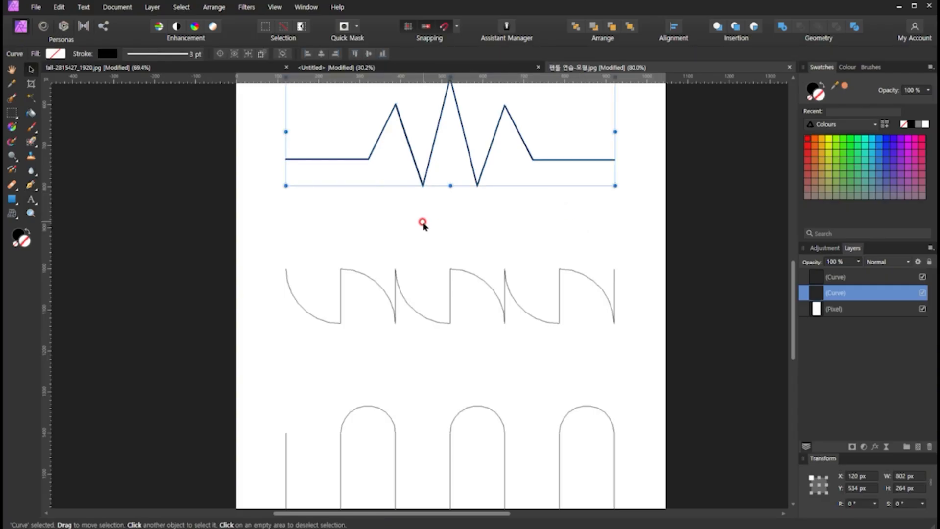
{"action": "left_click", "coordinate": [526, 235]}
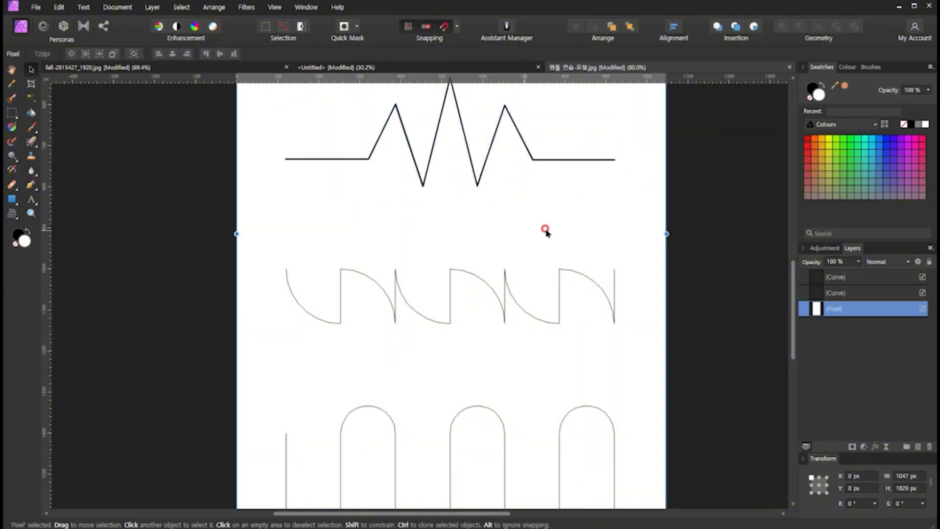
{"action": "left_click", "coordinate": [715, 246]}
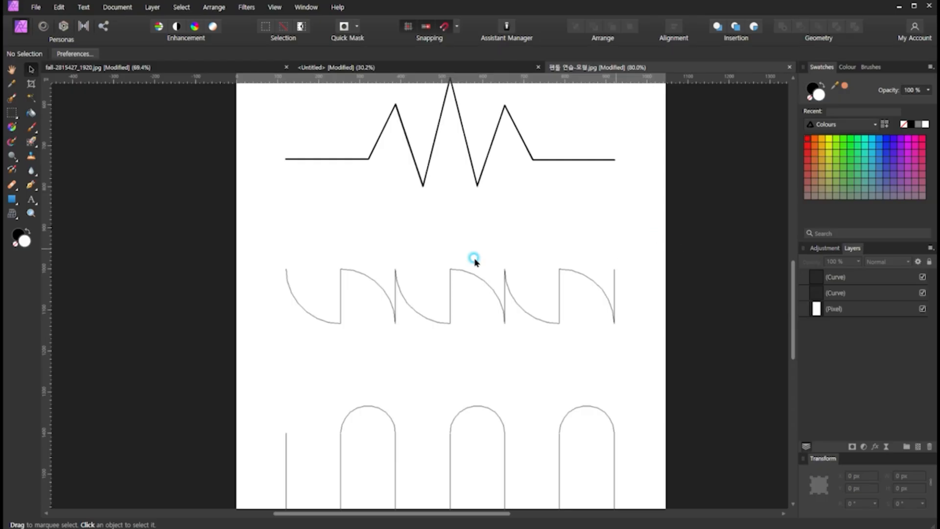
{"action": "left_click_drag", "start_coordinate": [155, 339], "coordinate": [680, 208]}
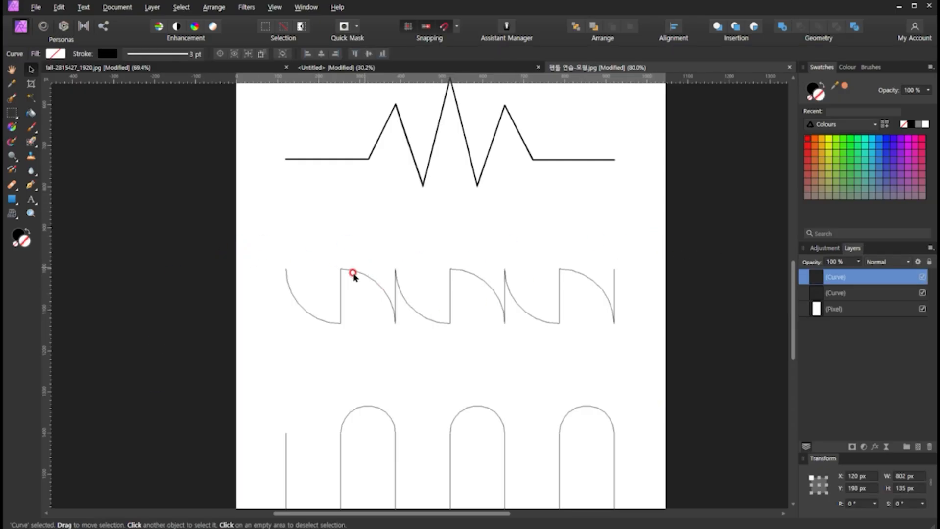
- Start a new Pen path on the guide of quarter arcs and draw its first arc, pulling a horizontal handle from the end node
{"action": "left_click", "coordinate": [35, 184]}
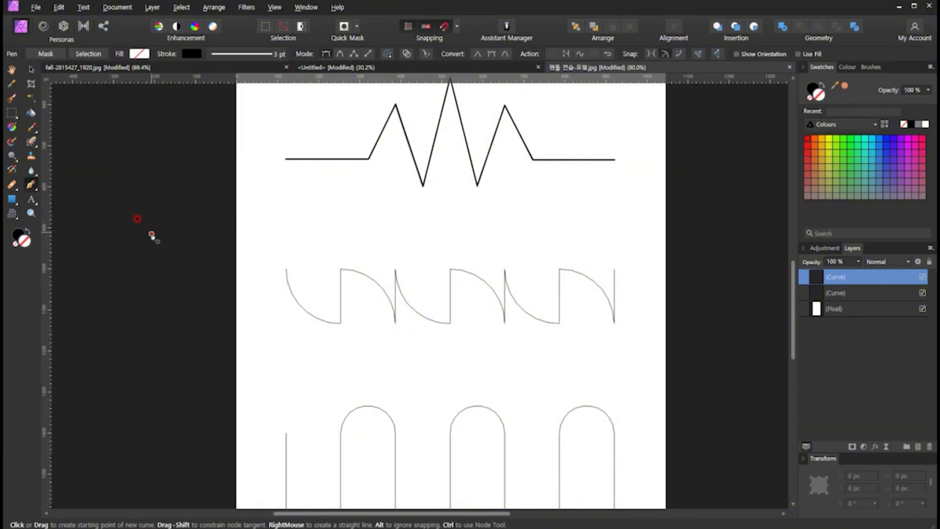
{"action": "left_click", "coordinate": [286, 268]}
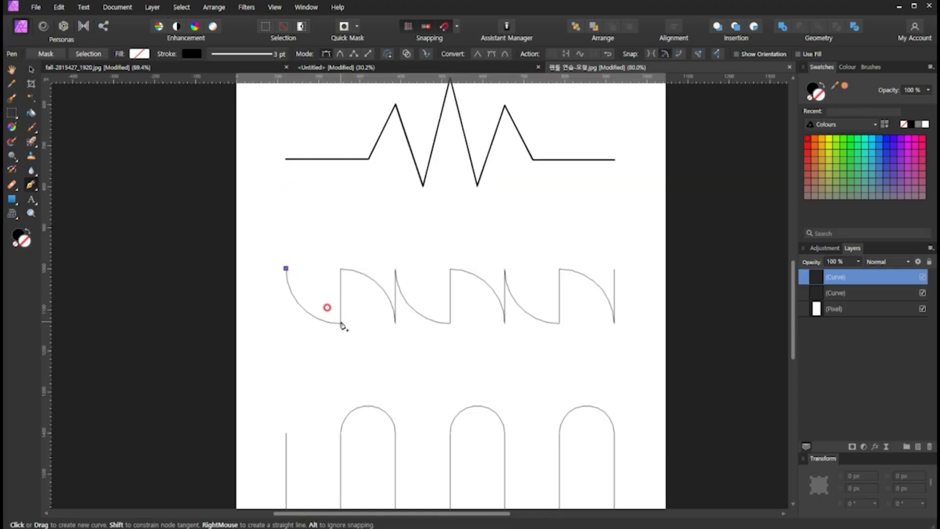
{"action": "left_click_drag", "start_coordinate": [341, 321], "coordinate": [392, 322]}
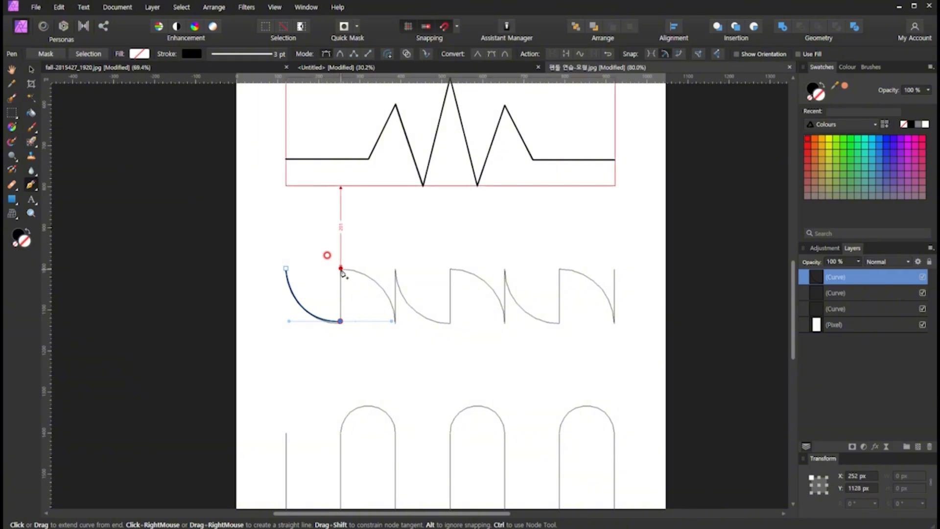
{"action": "left_click_drag", "start_coordinate": [342, 269], "coordinate": [375, 318]}
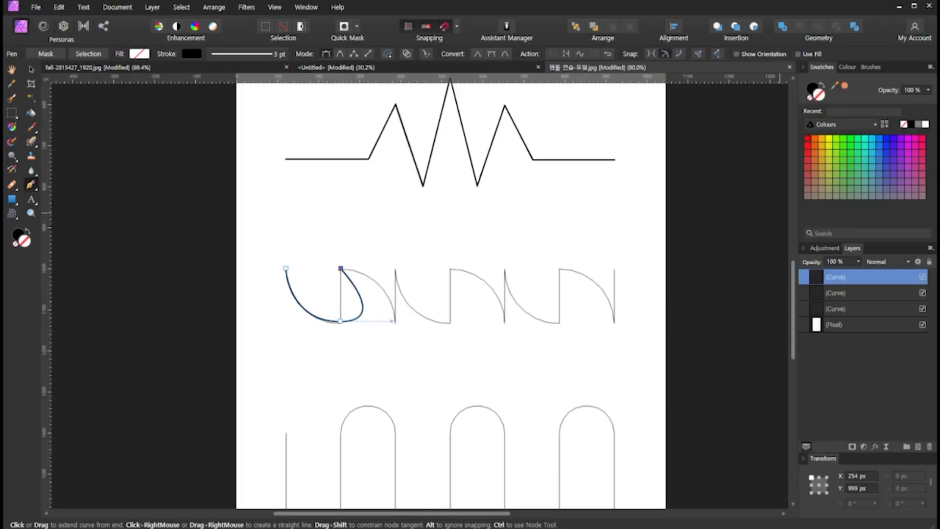
{"action": "left_click", "coordinate": [345, 323]}
{"action": "mouse_move", "coordinate": [338, 319]}
{"action": "left_mouse_down"}
{"action": "mouse_move", "coordinate": [391, 313]}
{"action": "mouse_move", "coordinate": [382, 328]}
{"action": "left_mouse_up"}
{"action": "mouse_move", "coordinate": [378, 328]}
{"action": "left_mouse_down"}
{"action": "mouse_move", "coordinate": [390, 326]}
{"action": "mouse_move", "coordinate": [390, 336]}
{"action": "left_mouse_up"}
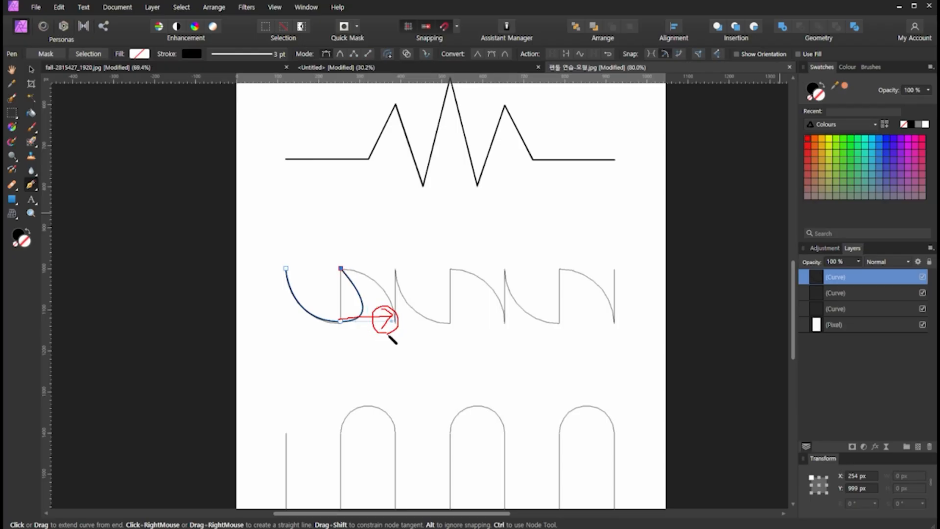
{"action": "left_click_drag", "start_coordinate": [339, 321], "coordinate": [399, 320]}
{"action": "left_click_drag", "start_coordinate": [336, 269], "coordinate": [345, 271]}
{"action": "mouse_move", "coordinate": [340, 321]}
{"action": "left_mouse_down"}
{"action": "mouse_move", "coordinate": [362, 292]}
{"action": "mouse_move", "coordinate": [341, 269]}
{"action": "left_mouse_up"}
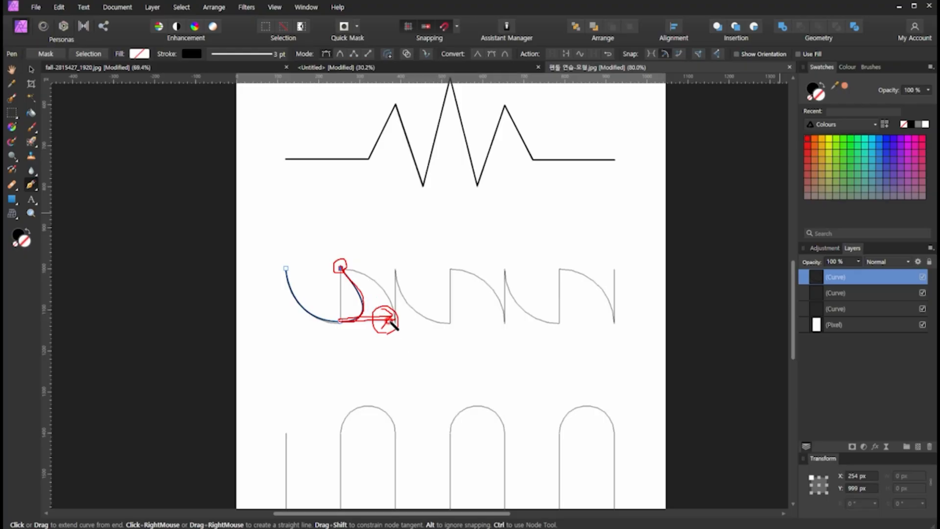
{"action": "left_click_drag", "start_coordinate": [341, 321], "coordinate": [342, 266]}
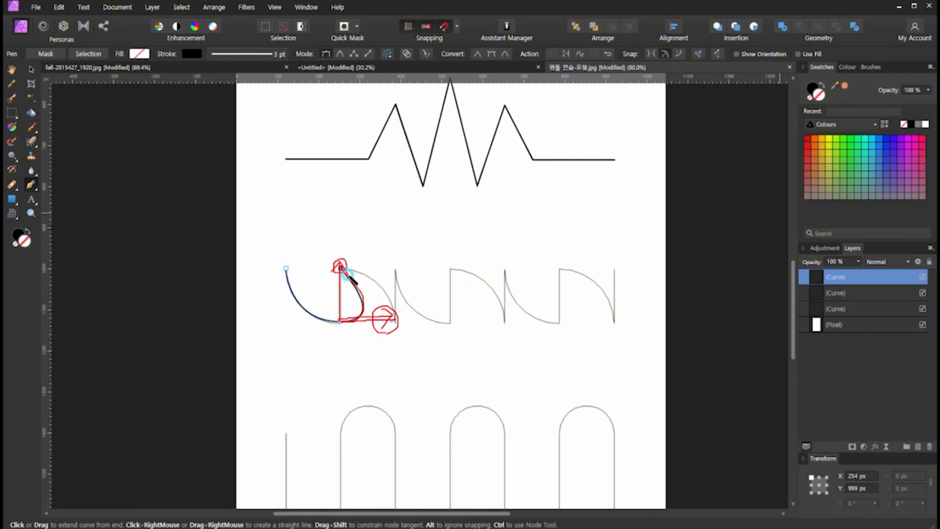
{"action": "left_click_drag", "start_coordinate": [348, 319], "coordinate": [352, 325]}
{"action": "mouse_move", "coordinate": [366, 290]}
{"action": "left_mouse_down"}
{"action": "mouse_move", "coordinate": [348, 283]}
{"action": "mouse_move", "coordinate": [367, 290]}
{"action": "left_mouse_up"}
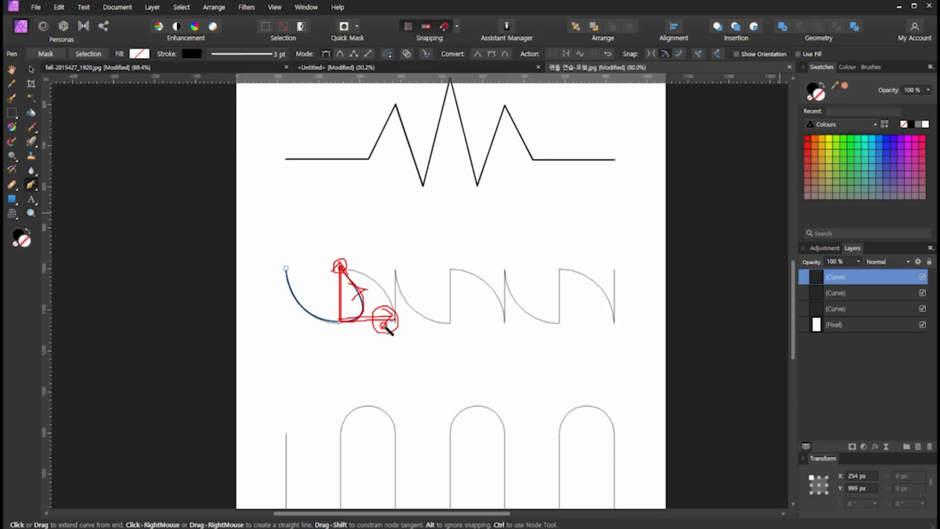
{"action": "mouse_move", "coordinate": [387, 330]}
{"action": "left_mouse_down"}
{"action": "mouse_move", "coordinate": [380, 317]}
{"action": "mouse_move", "coordinate": [378, 335]}
{"action": "mouse_move", "coordinate": [361, 338]}
{"action": "mouse_move", "coordinate": [373, 304]}
{"action": "mouse_move", "coordinate": [396, 341]}
{"action": "left_mouse_up"}
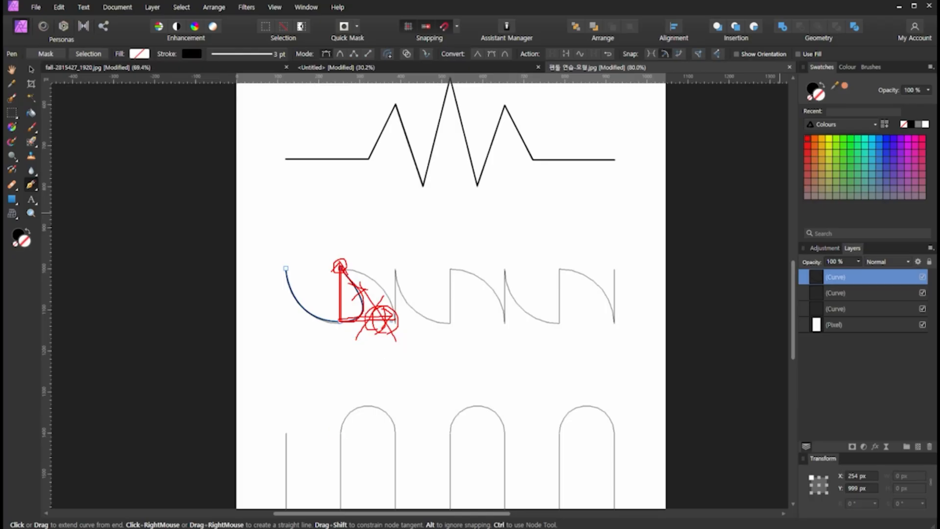
{"action": "key", "text": "Escape"}
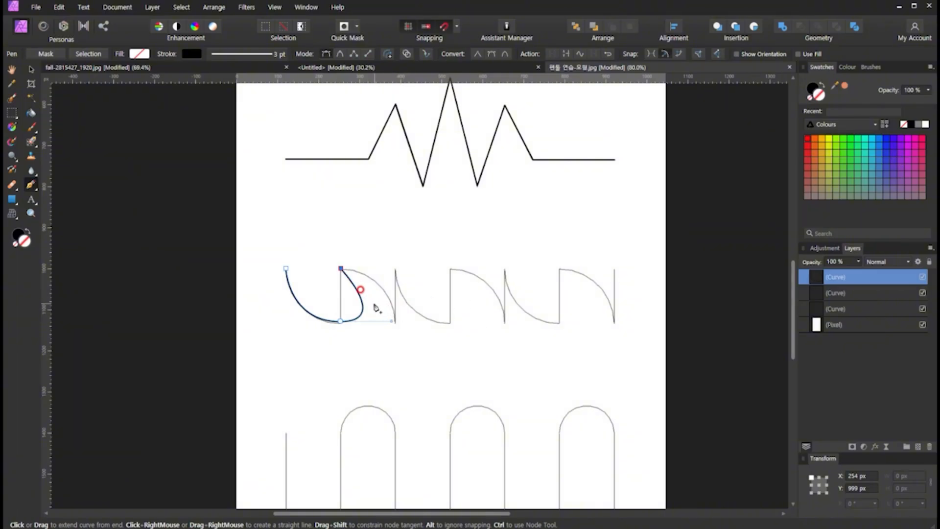
{"action": "key", "text": "ctrl+z"}
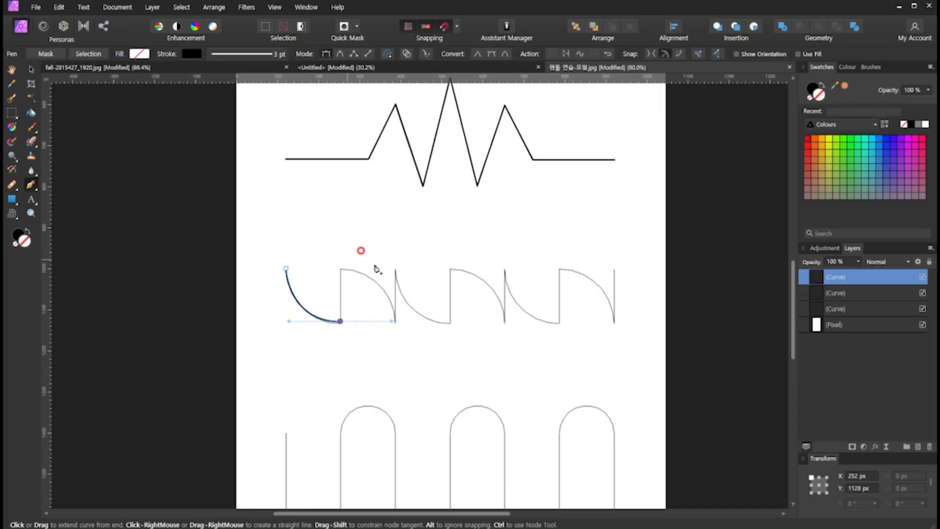
- Extend the path with a straight vertical segment and the second quarter arc, removing the leading handle at the end of the first and second arcs
{"action": "left_click", "coordinate": [341, 323]}
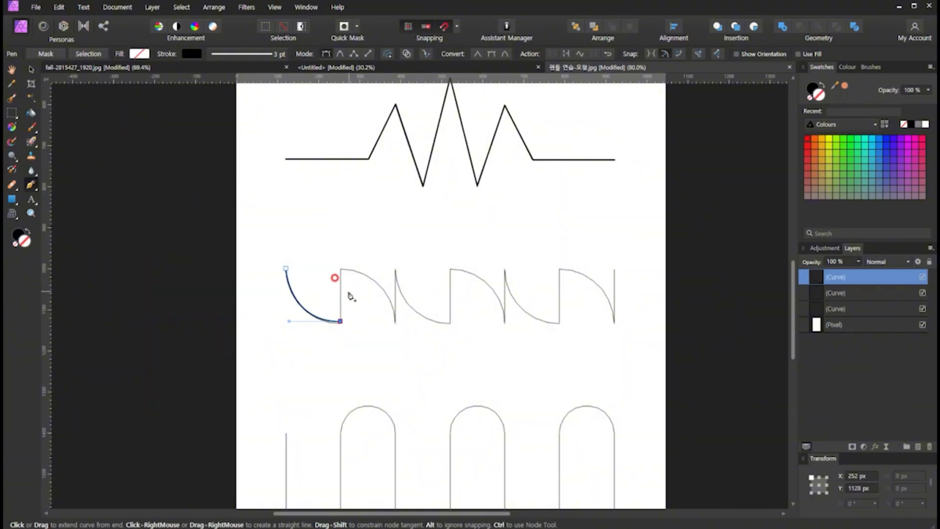
{"action": "left_click", "coordinate": [340, 268]}
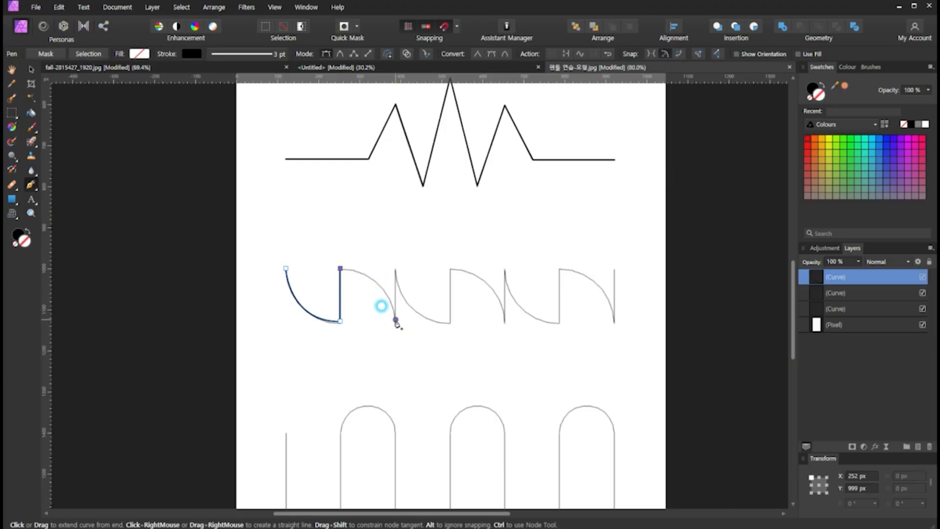
{"action": "mouse_move", "coordinate": [396, 321]}
{"action": "left_mouse_down"}
{"action": "mouse_move", "coordinate": [389, 357]}
{"action": "mouse_move", "coordinate": [440, 340]}
{"action": "mouse_move", "coordinate": [379, 357]}
{"action": "mouse_move", "coordinate": [387, 338]}
{"action": "mouse_move", "coordinate": [409, 352]}
{"action": "mouse_move", "coordinate": [396, 357]}
{"action": "mouse_move", "coordinate": [394, 386]}
{"action": "mouse_move", "coordinate": [390, 364]}
{"action": "mouse_move", "coordinate": [400, 368]}
{"action": "left_mouse_up"}
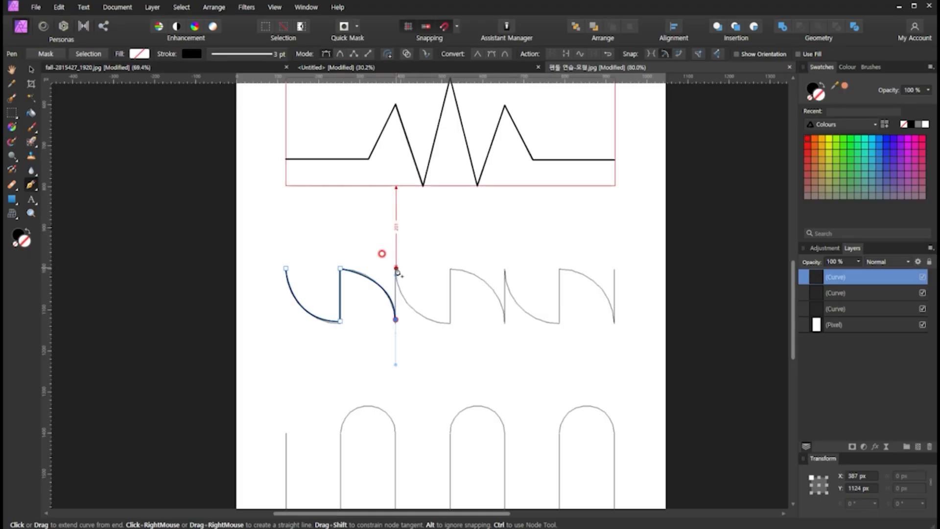
{"action": "left_click", "coordinate": [396, 322]}
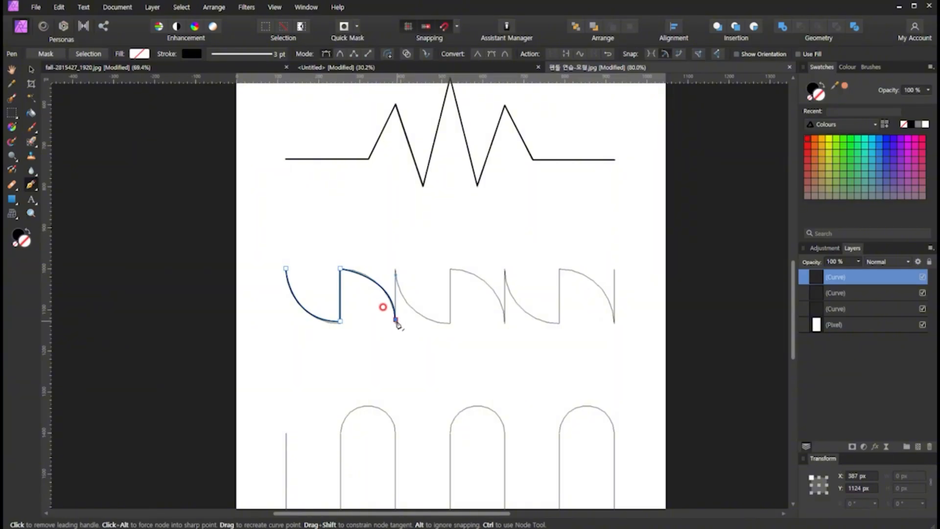
- Add the next vertical segment and the third quarter arc to the path, removing the leading handle at that arc's end node
{"action": "left_click", "coordinate": [395, 269]}
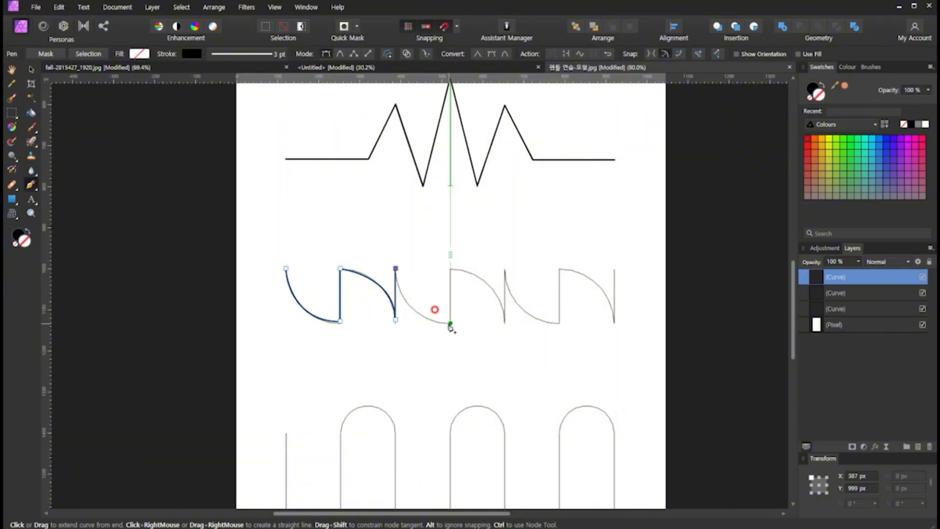
{"action": "left_click_drag", "start_coordinate": [450, 323], "coordinate": [503, 325]}
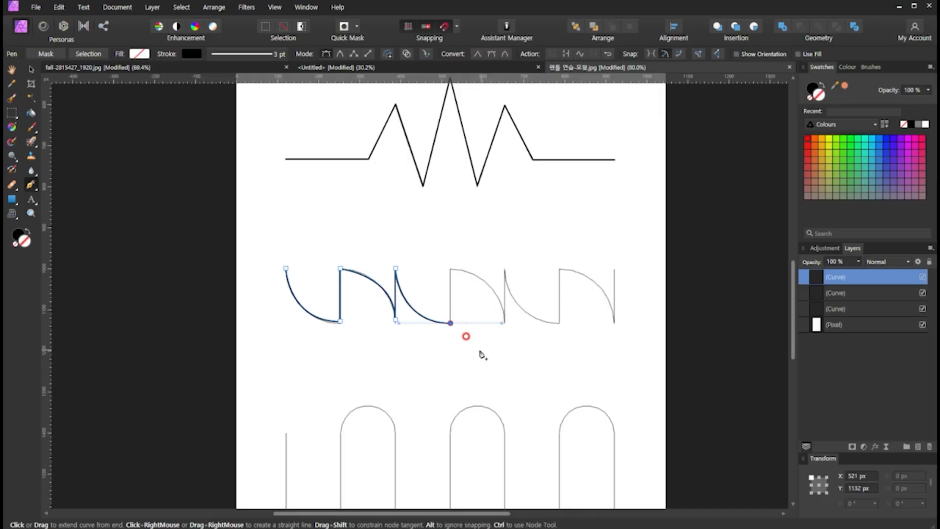
{"action": "left_click", "coordinate": [450, 323]}
- Add a straight vertical segment and the fourth quarter arc to the path, removing the leading handle at that arc's end node
{"action": "left_click", "coordinate": [451, 268]}
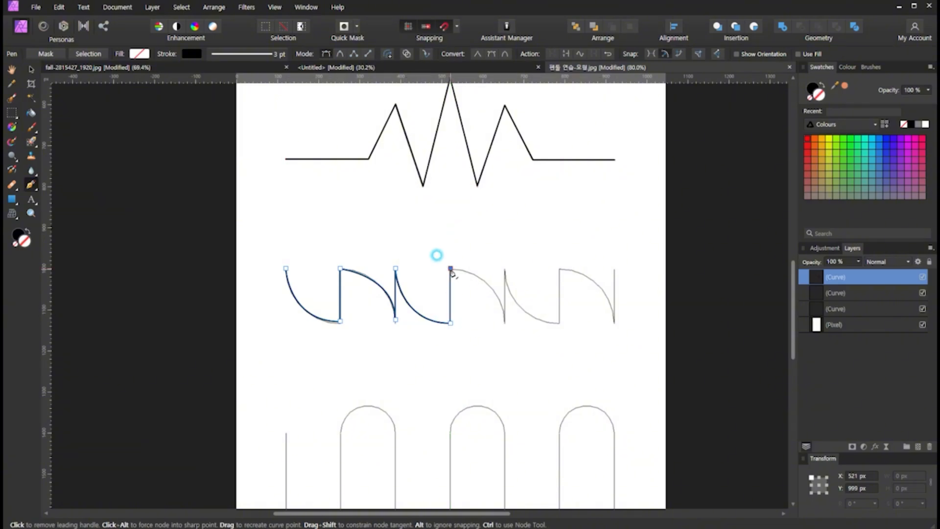
{"action": "left_click", "coordinate": [505, 321]}
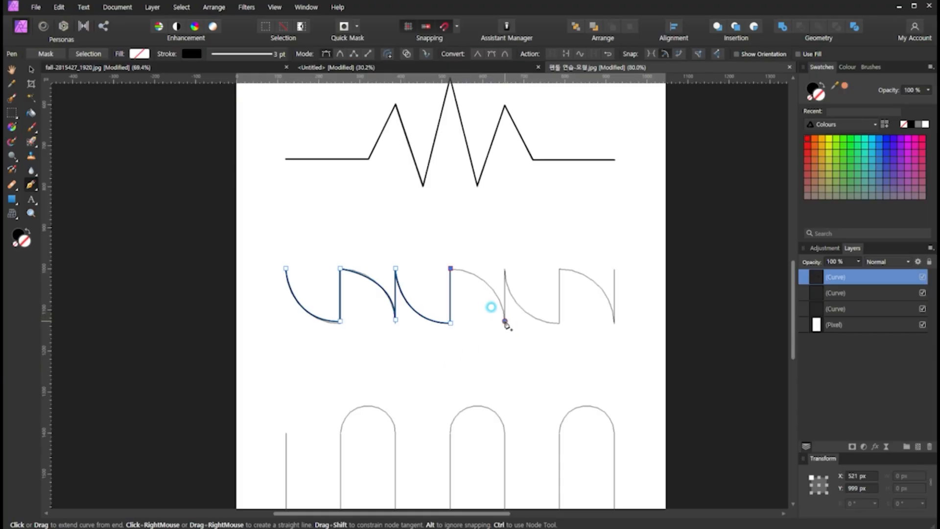
{"action": "left_click_drag", "start_coordinate": [505, 321], "coordinate": [506, 372]}
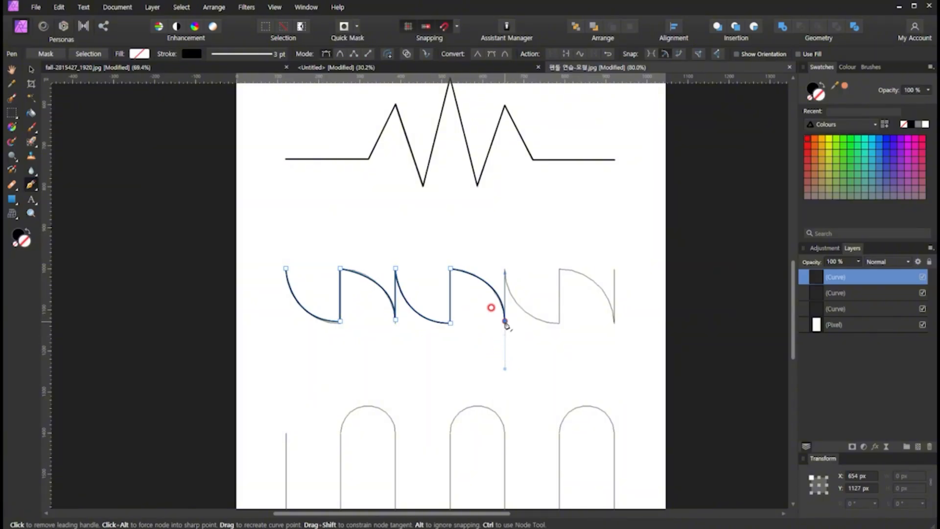
{"action": "left_click", "coordinate": [505, 322]}
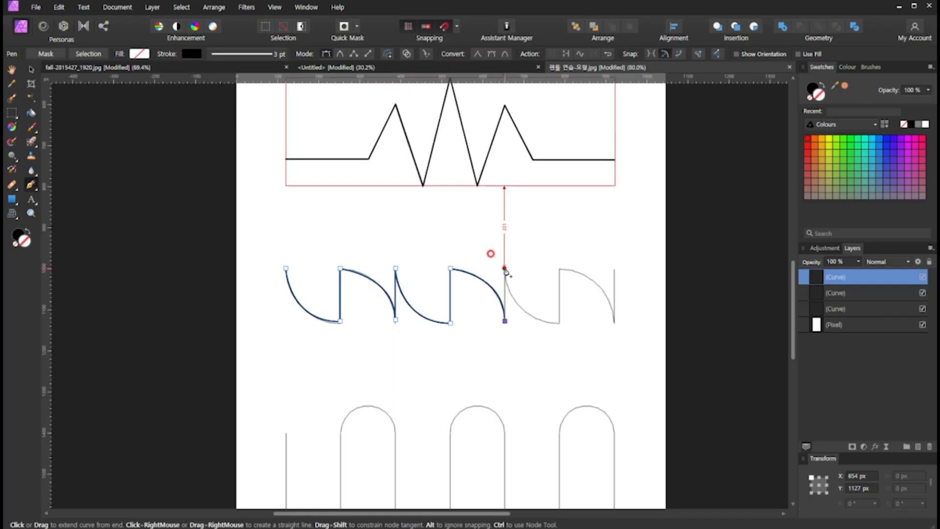
- Extend the path with the next vertical segment and the fifth quarter arc, removing the leading handle at the arc's end
{"action": "left_click", "coordinate": [506, 268]}
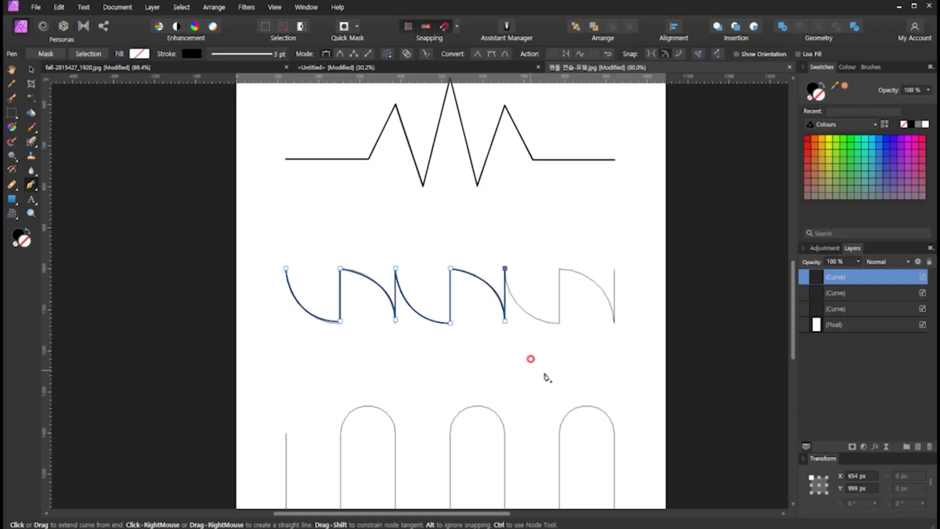
{"action": "left_click", "coordinate": [560, 323]}
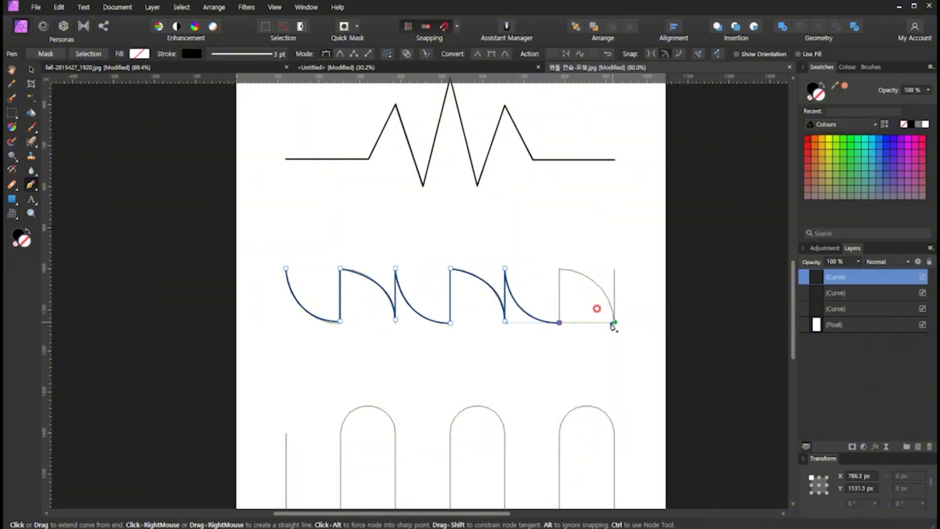
{"action": "left_click", "coordinate": [560, 324]}
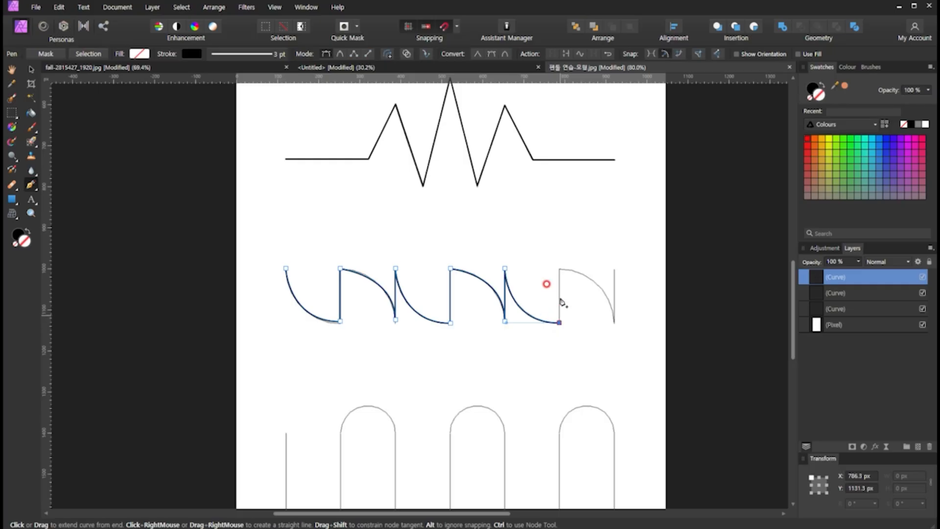
- Complete the path with the sixth quarter arc and the vertical segments on either side of it, and deselect it with the Move tool
{"action": "left_click", "coordinate": [560, 268]}
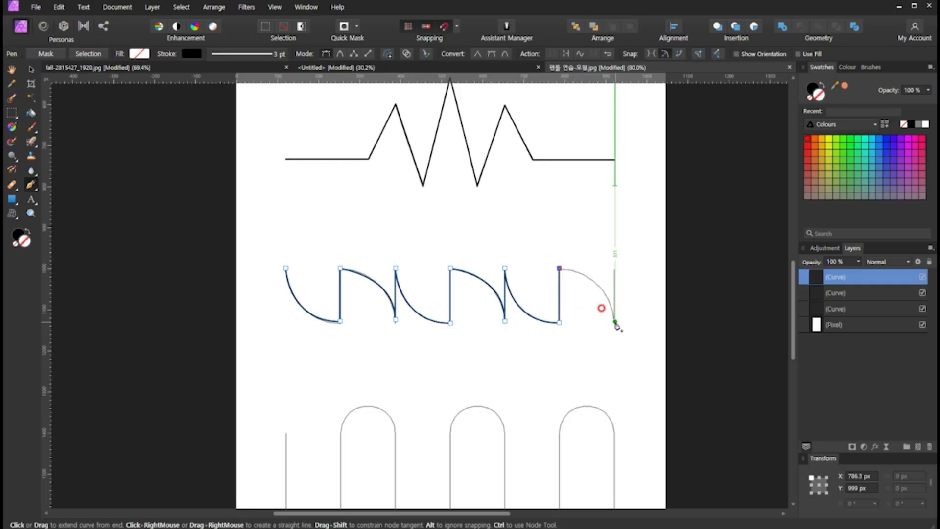
{"action": "left_click_drag", "start_coordinate": [615, 324], "coordinate": [615, 376]}
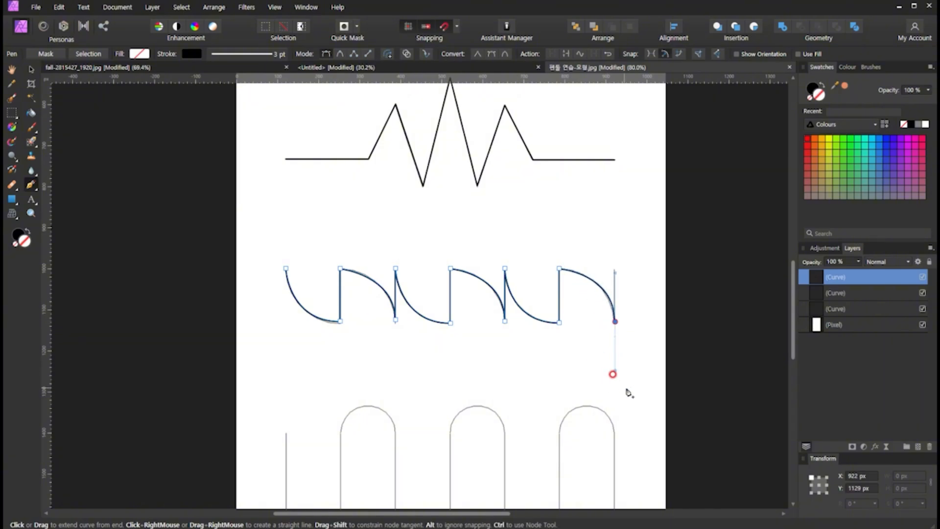
{"action": "left_click", "coordinate": [616, 323]}
{"action": "left_click", "coordinate": [616, 270]}
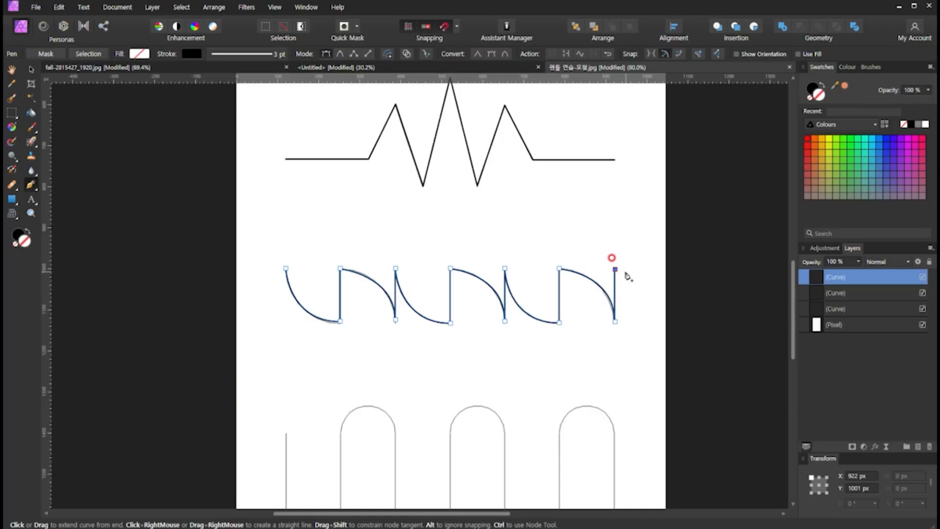
{"action": "key", "text": "v"}
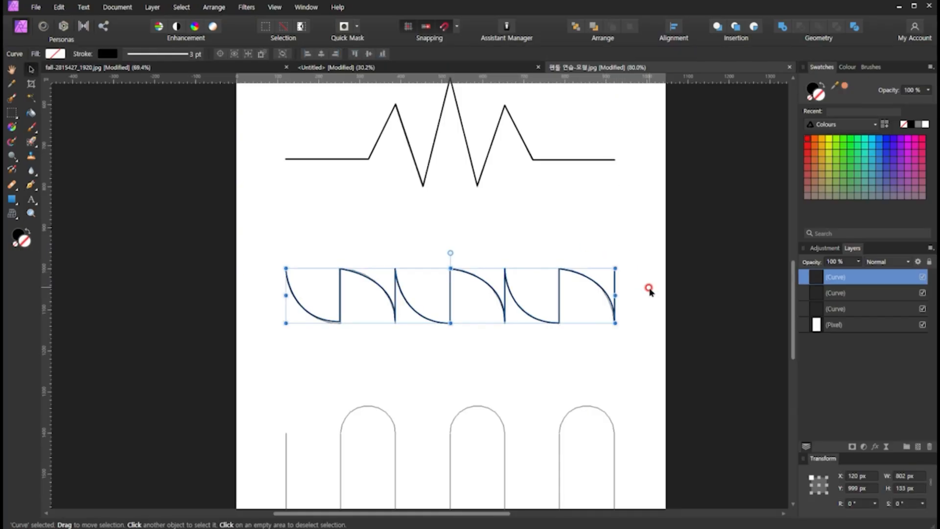
{"action": "left_click", "coordinate": [705, 293]}
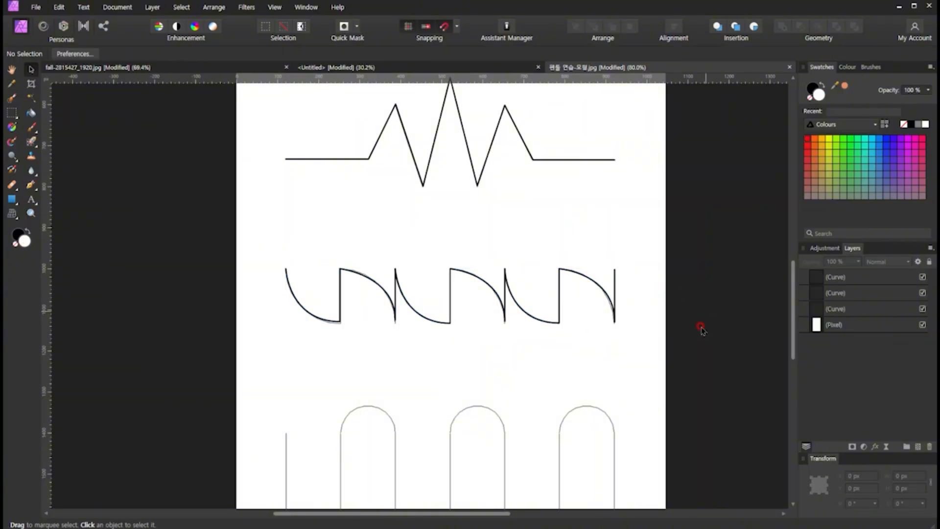
- Start a new Pen path on the U-shaped wave guide and draw its first straight vertical segment downward
{"action": "scroll", "coordinate": [445, 363], "scroll_direction": "down", "scroll_amount": 2}
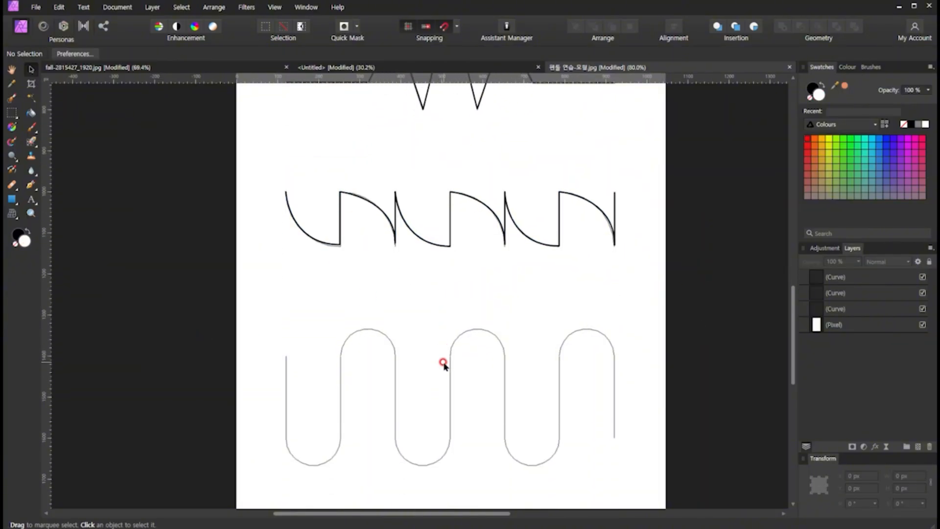
{"action": "scroll", "coordinate": [443, 363], "scroll_direction": "down", "scroll_amount": 1}
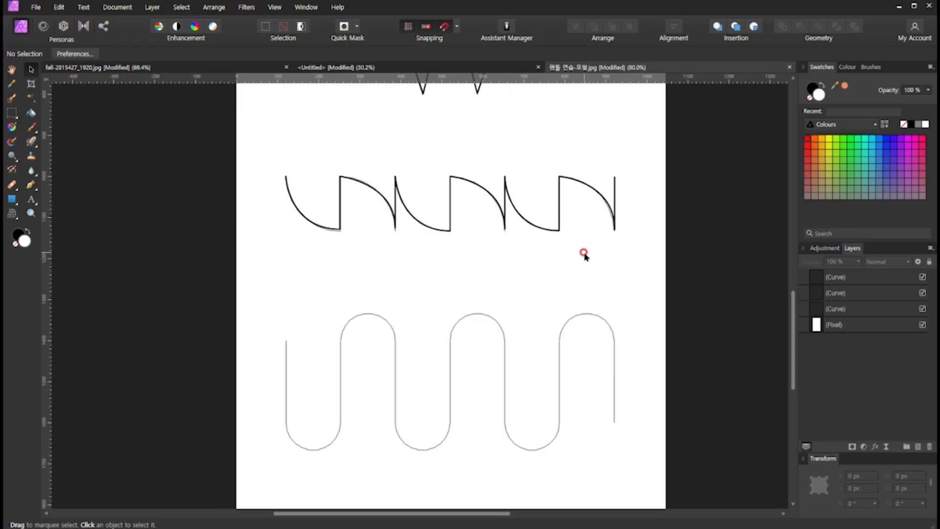
{"action": "scroll", "coordinate": [576, 252], "scroll_direction": "down", "scroll_amount": 2}
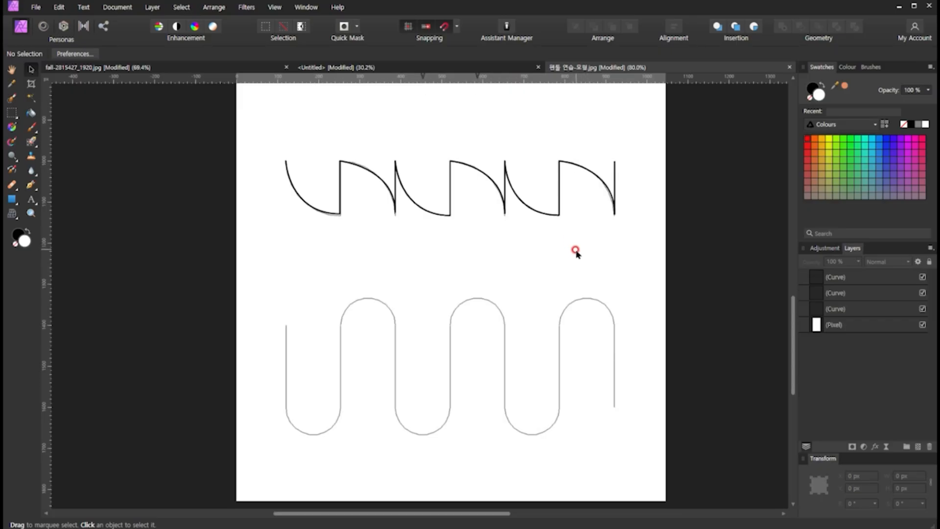
{"action": "scroll", "coordinate": [576, 252], "scroll_direction": "down", "scroll_amount": 1}
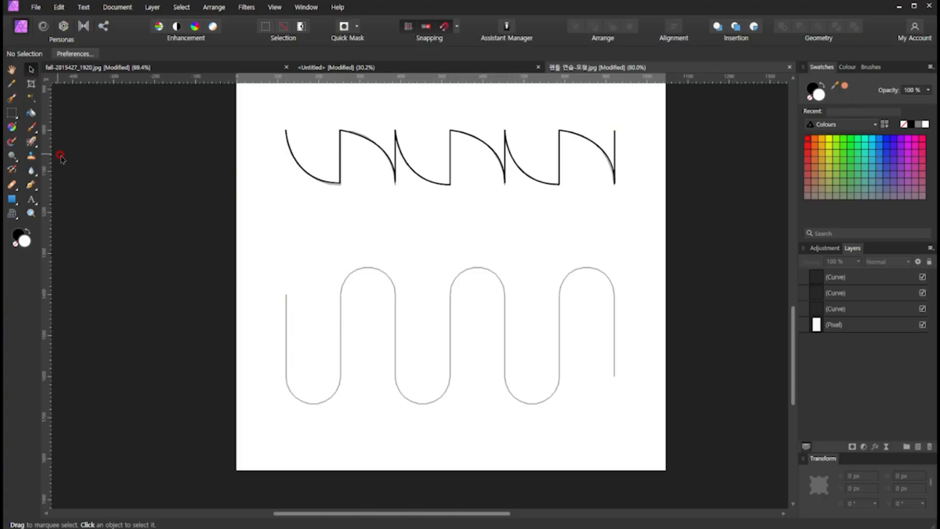
{"action": "left_click", "coordinate": [31, 185]}
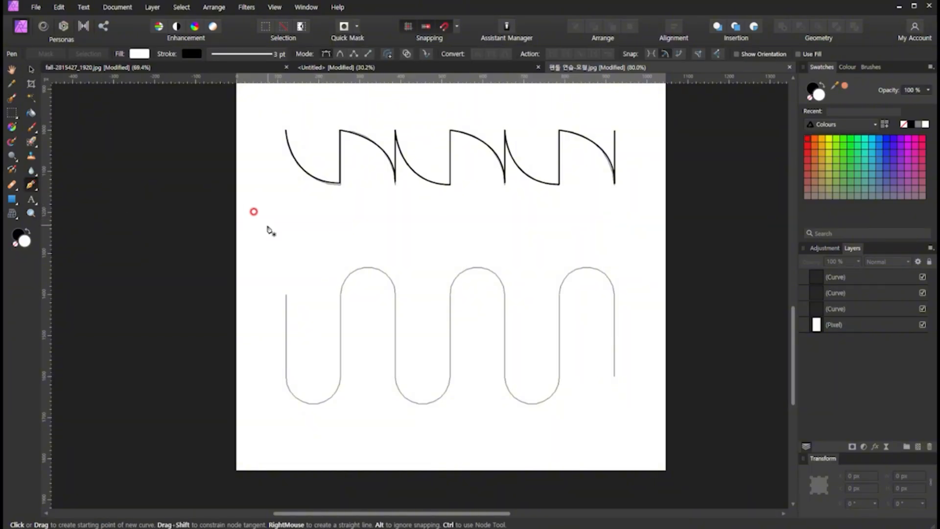
{"action": "left_click", "coordinate": [287, 295]}
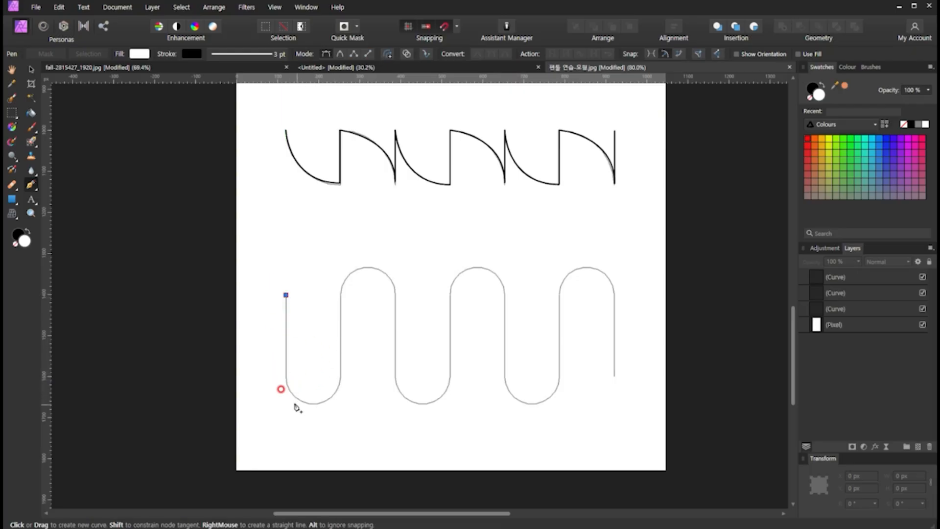
{"action": "left_click", "coordinate": [286, 379]}
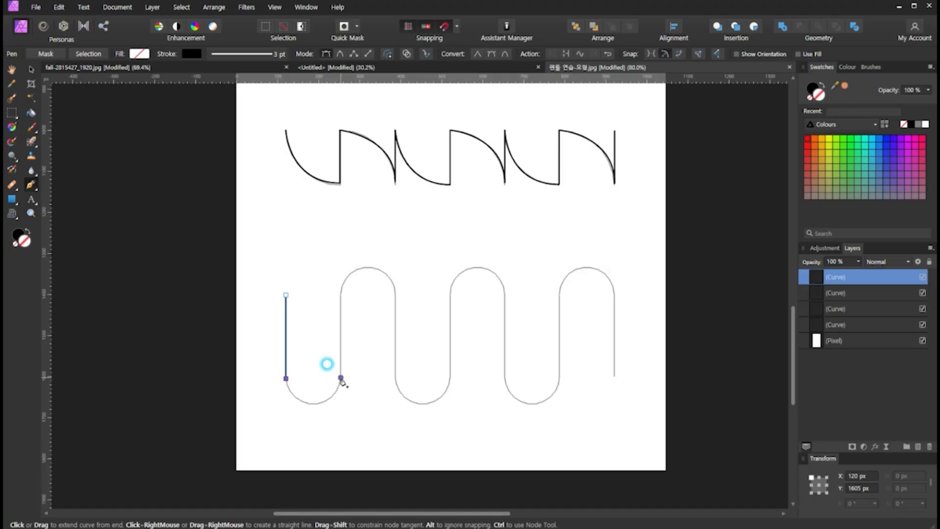
- Trace the wave's first lower bend as two quarter arcs, with a smooth node and horizontal handles at its lowest point
{"action": "left_click_drag", "start_coordinate": [340, 378], "coordinate": [378, 327]}
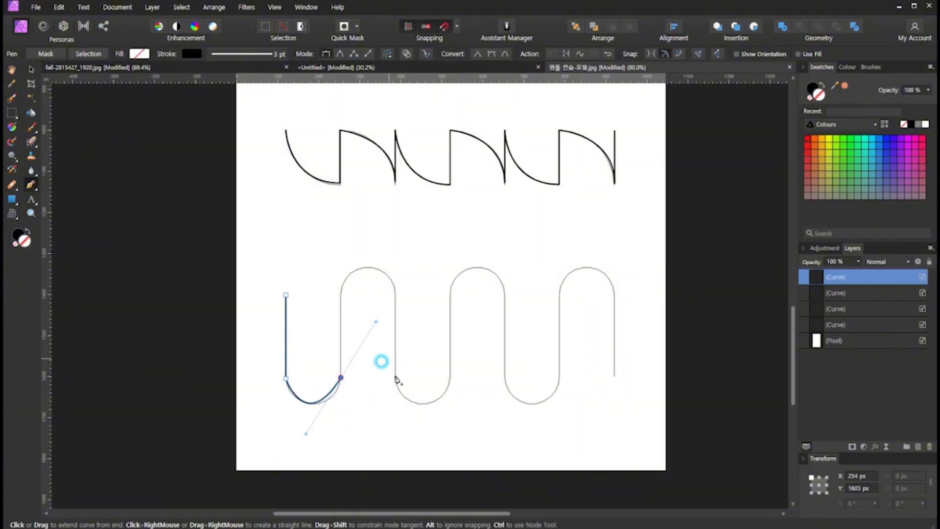
{"action": "key", "text": "ctrl+z"}
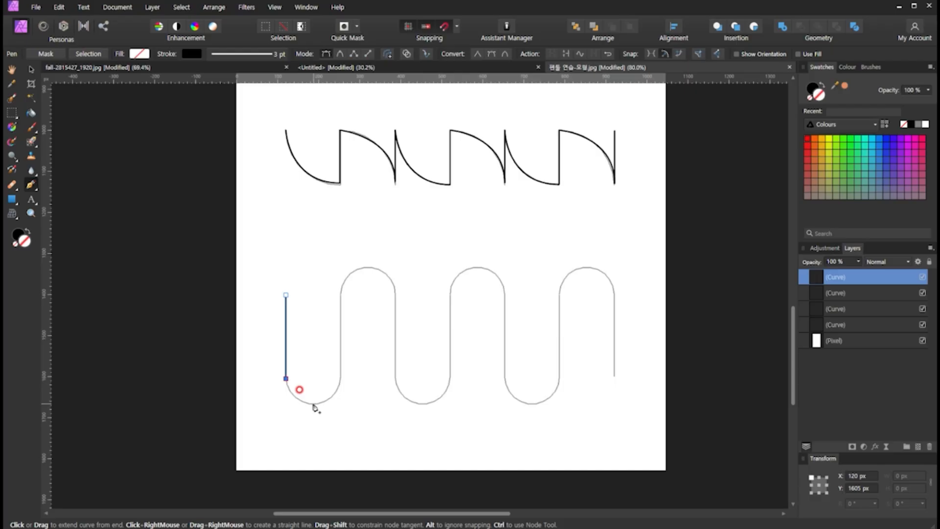
{"action": "left_click_drag", "start_coordinate": [314, 406], "coordinate": [338, 405]}
{"action": "left_click_drag", "start_coordinate": [340, 405], "coordinate": [341, 398]}
{"action": "left_click_drag", "start_coordinate": [339, 399], "coordinate": [341, 399]}
{"action": "left_click_drag", "start_coordinate": [339, 399], "coordinate": [341, 400]}
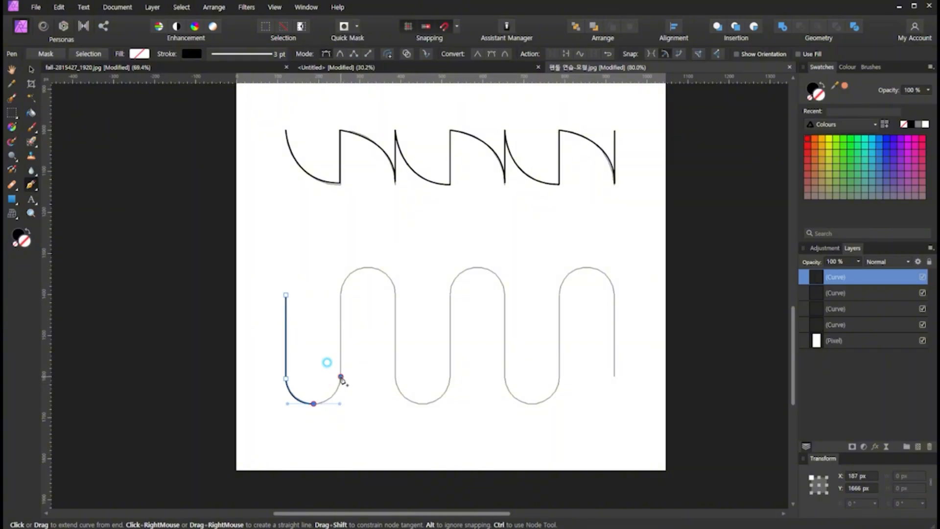
{"action": "left_click", "coordinate": [341, 377]}
{"action": "left_click", "coordinate": [350, 431]}
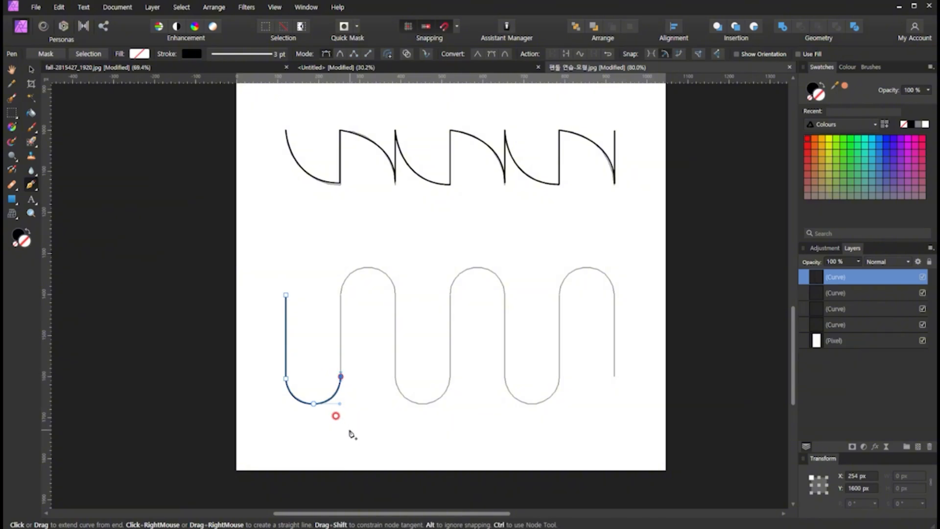
- Add the vertical segment going up and trace the first upper bend as two quarter arcs with a smooth node at its peak
{"action": "left_click", "coordinate": [341, 296]}
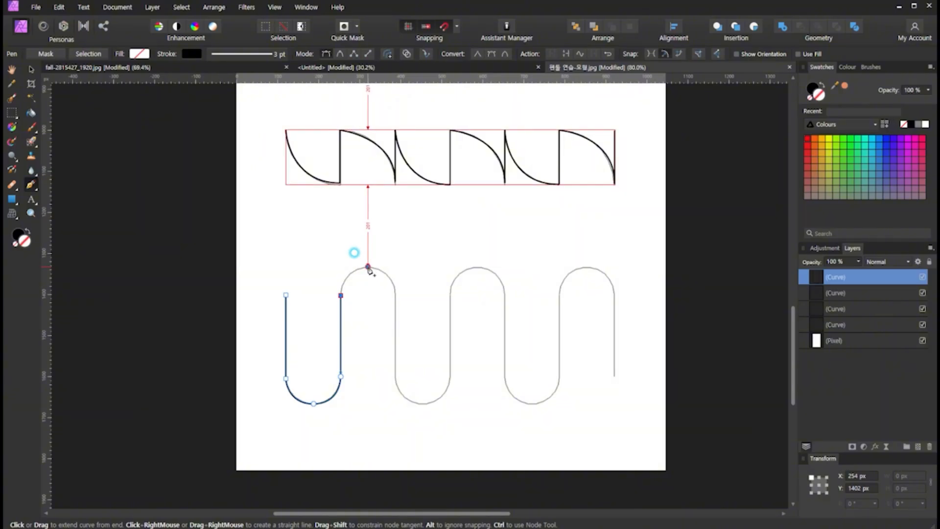
{"action": "left_click_drag", "start_coordinate": [368, 267], "coordinate": [396, 269]}
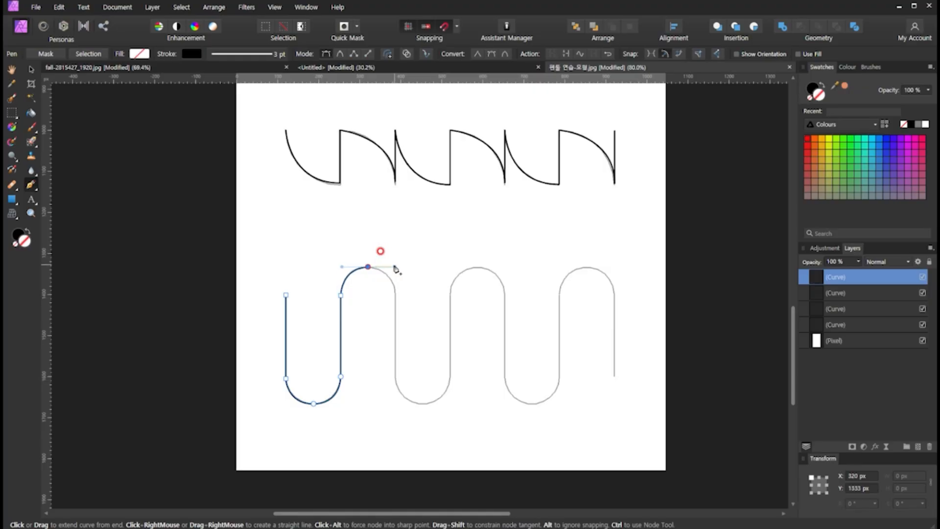
{"action": "left_click", "coordinate": [396, 294]}
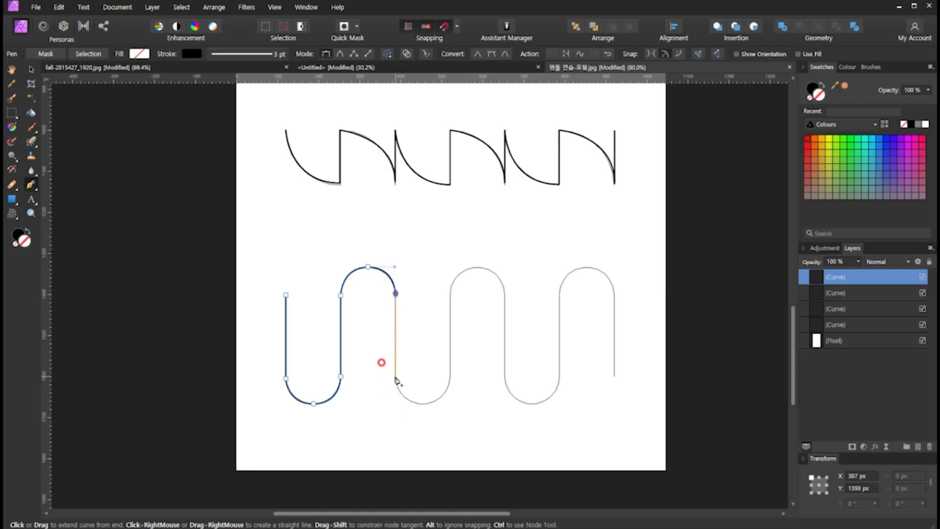
- Trace the second lower bend as two quarter arcs, together with the vertical segments leading down into it and up out of it
{"action": "left_click", "coordinate": [395, 377]}
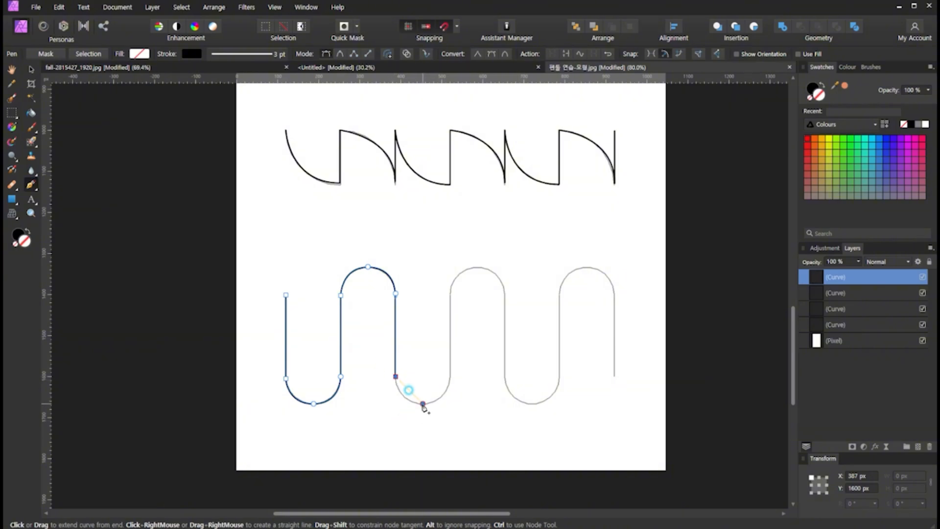
{"action": "left_click_drag", "start_coordinate": [423, 406], "coordinate": [449, 407]}
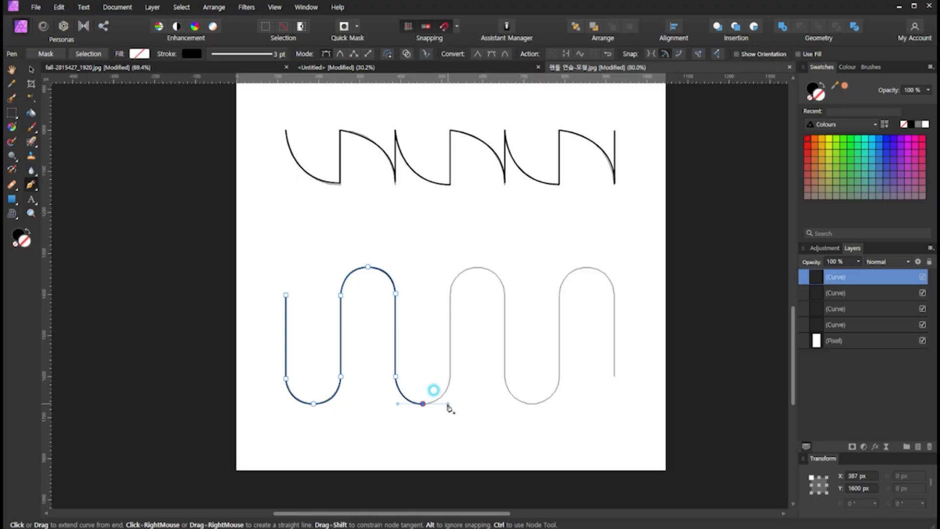
{"action": "left_click", "coordinate": [451, 378]}
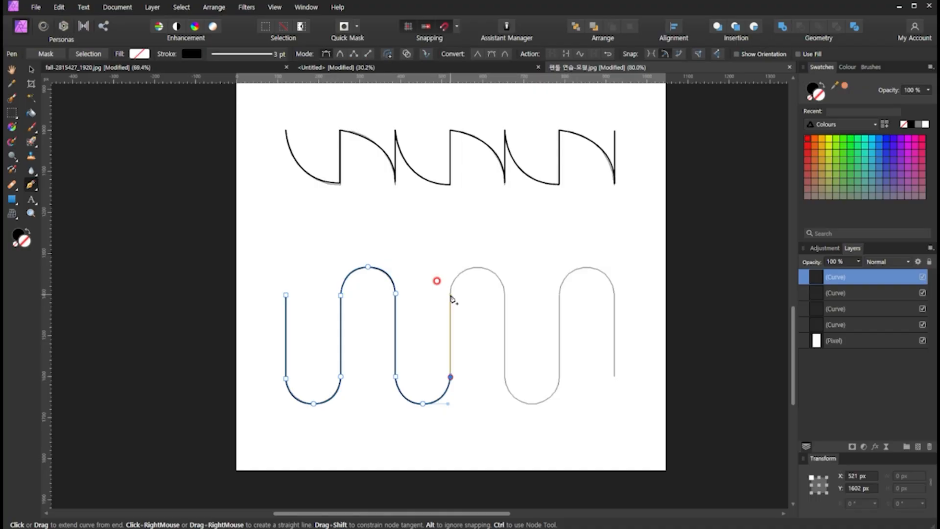
{"action": "left_click", "coordinate": [451, 295]}
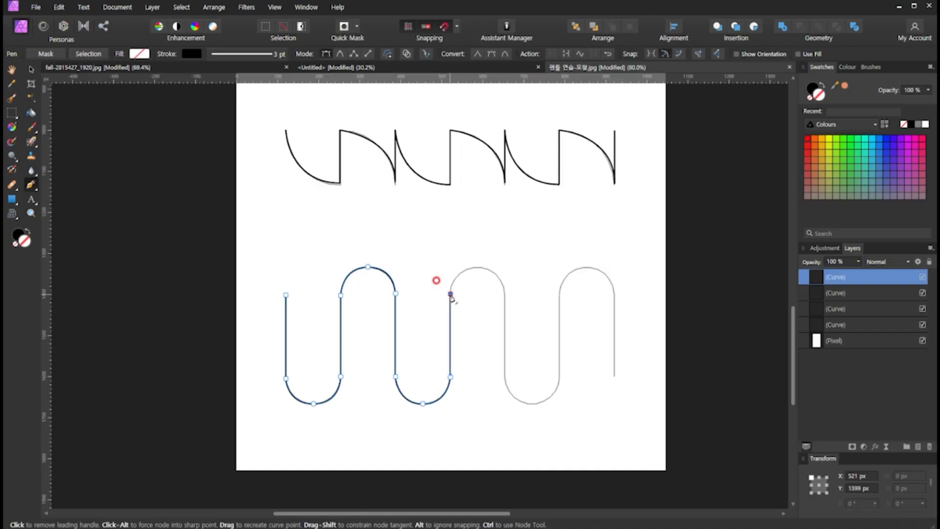
{"action": "left_click", "coordinate": [476, 268]}
{"action": "left_click_drag", "start_coordinate": [477, 269], "coordinate": [503, 271]}
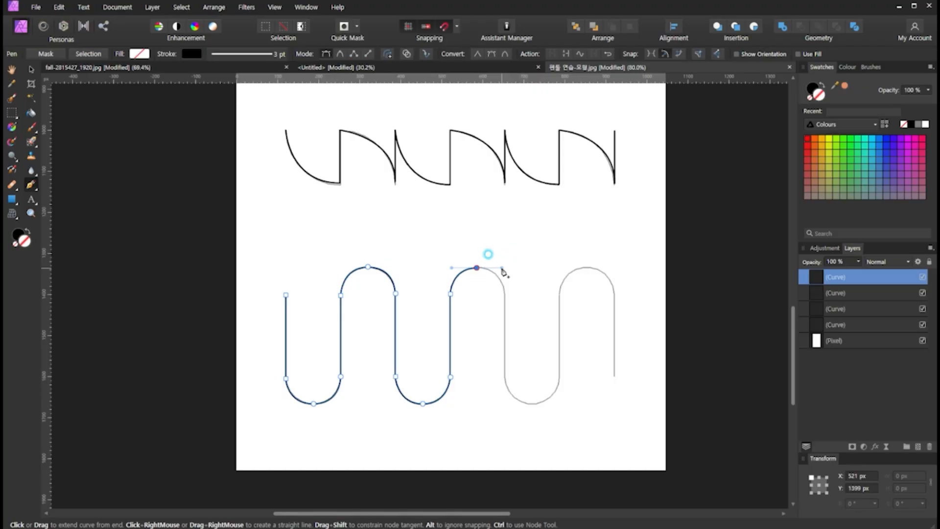
{"action": "left_click_drag", "start_coordinate": [503, 271], "coordinate": [520, 270]}
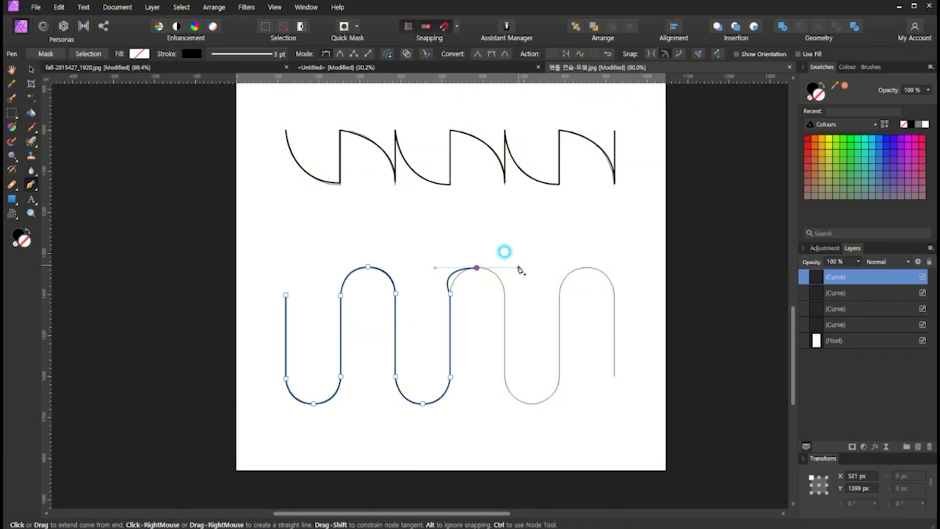
{"action": "mouse_move", "coordinate": [519, 269]}
{"action": "left_mouse_down"}
{"action": "mouse_move", "coordinate": [505, 268]}
{"action": "mouse_move", "coordinate": [514, 267]}
{"action": "left_mouse_up"}
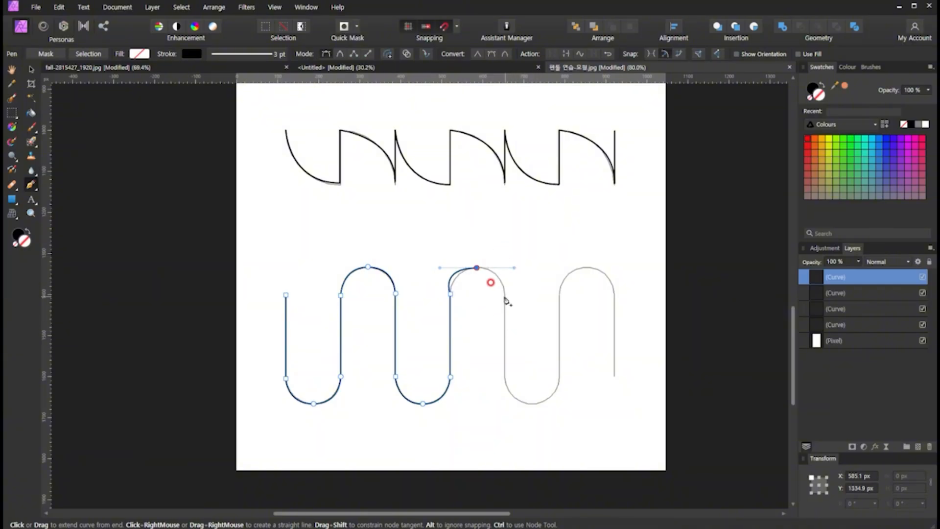
{"action": "left_click", "coordinate": [504, 295]}
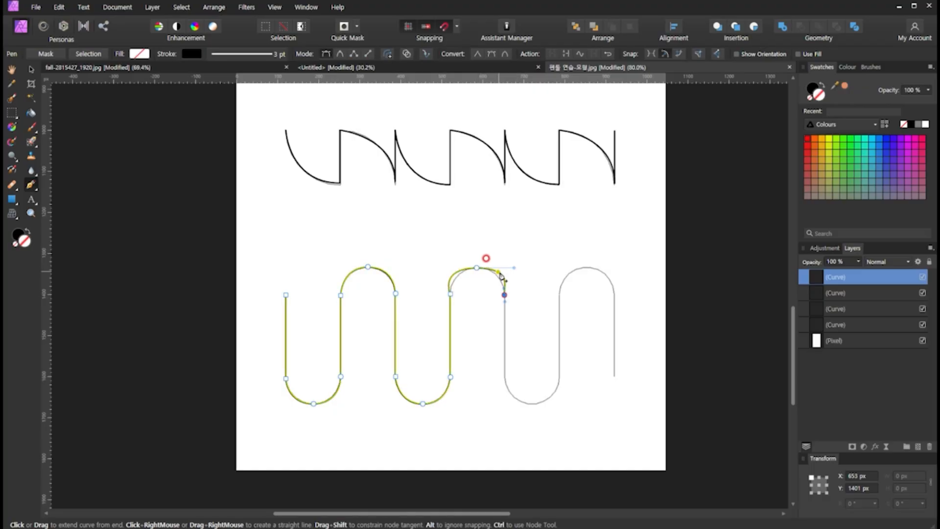
{"action": "left_click", "coordinate": [504, 296]}
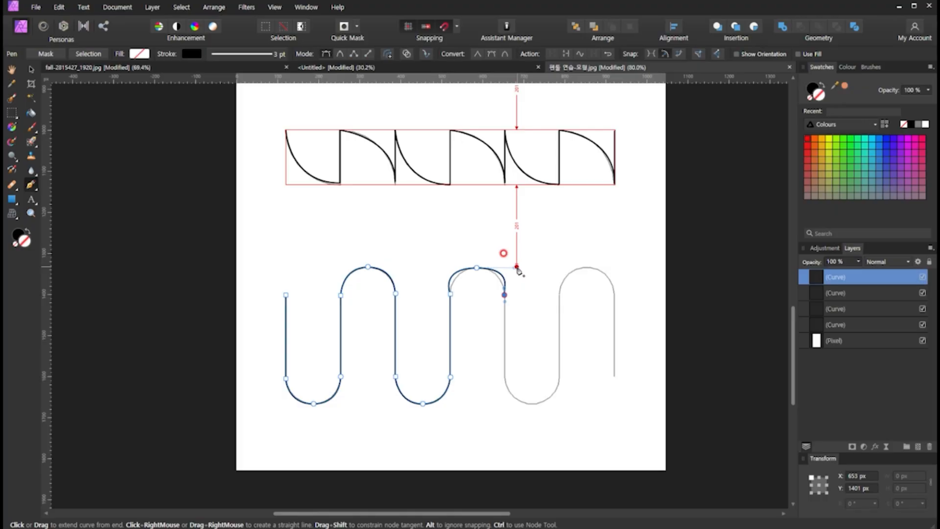
{"action": "key", "text": "ctrl+z"}
{"action": "key", "text": "ctrl+z"}
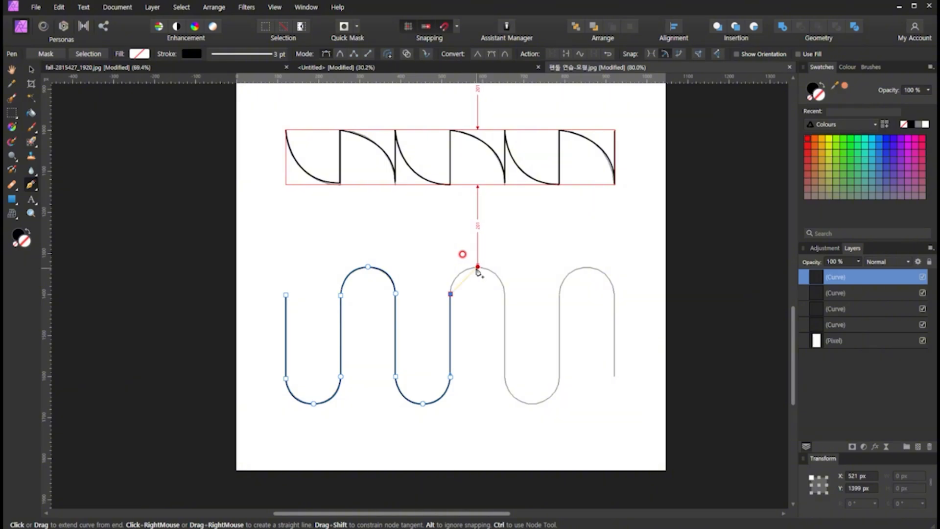
- Trace the wave's second upper bend as two quarter arcs with a smooth node at its peak, then the vertical segment down
{"action": "left_click", "coordinate": [477, 268]}
{"action": "left_click_drag", "start_coordinate": [477, 269], "coordinate": [503, 267]}
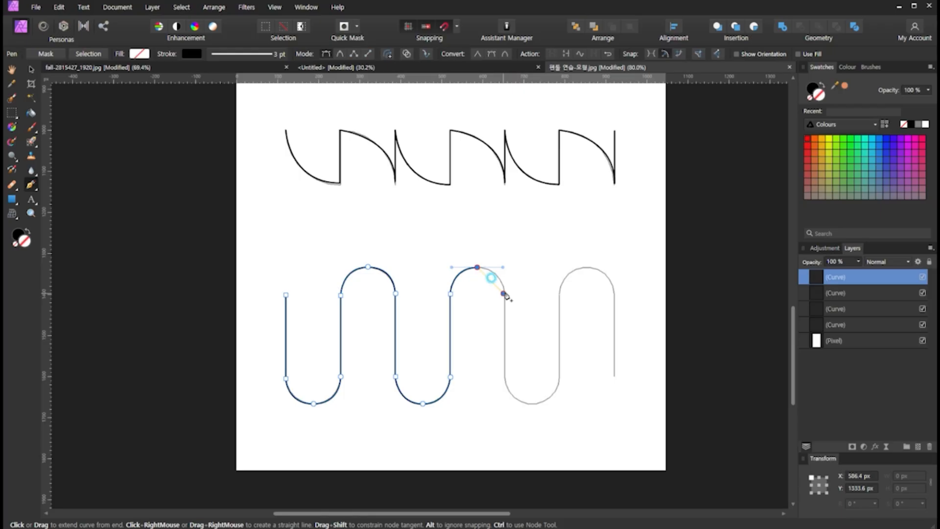
{"action": "key", "text": "BackSpace"}
{"action": "left_click", "coordinate": [505, 292]}
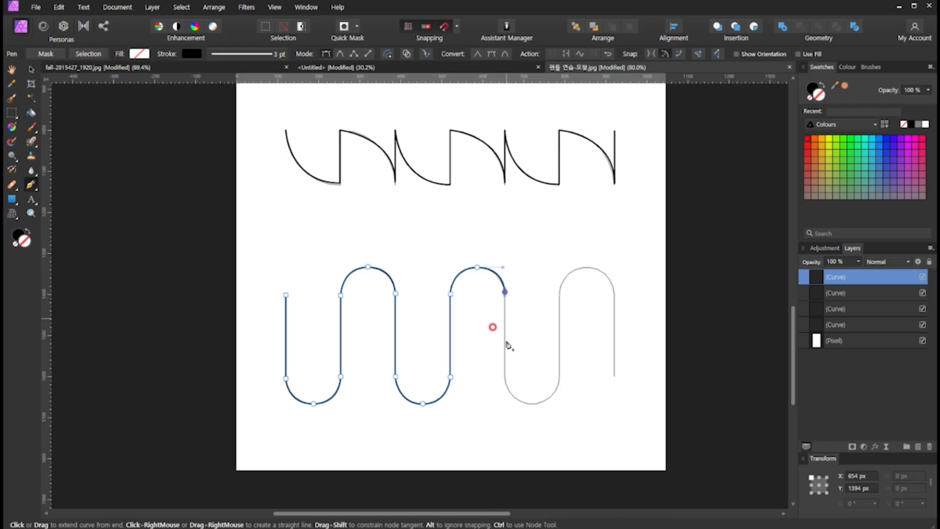
{"action": "left_click", "coordinate": [505, 377]}
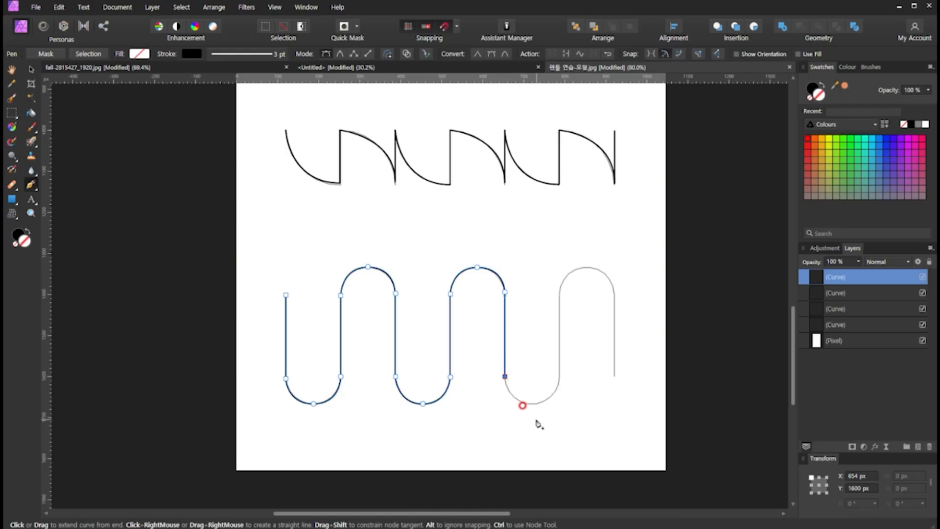
- Trace the third lower bend as two quarter arcs with a smooth node at its lowest point, plus the vertical segment going up
{"action": "left_click", "coordinate": [532, 403]}
{"action": "left_click_drag", "start_coordinate": [533, 404], "coordinate": [558, 405]}
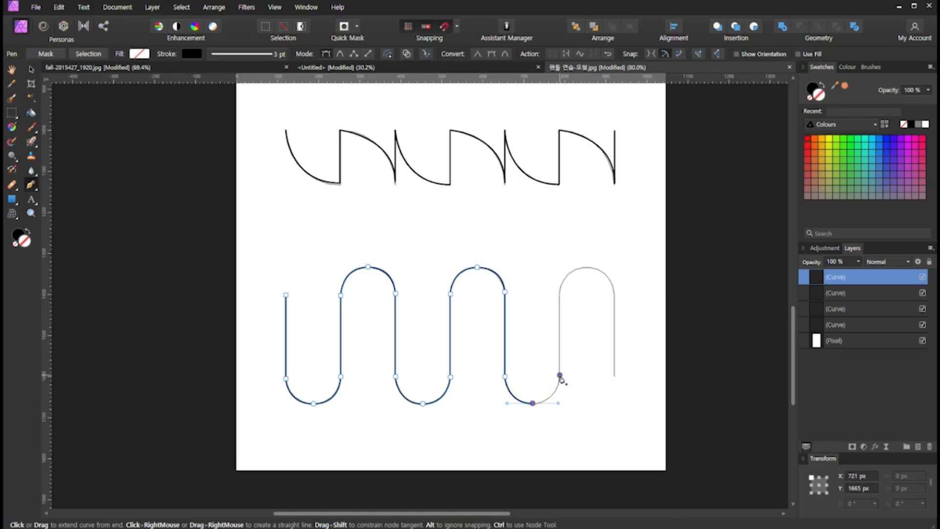
{"action": "left_click", "coordinate": [559, 375]}
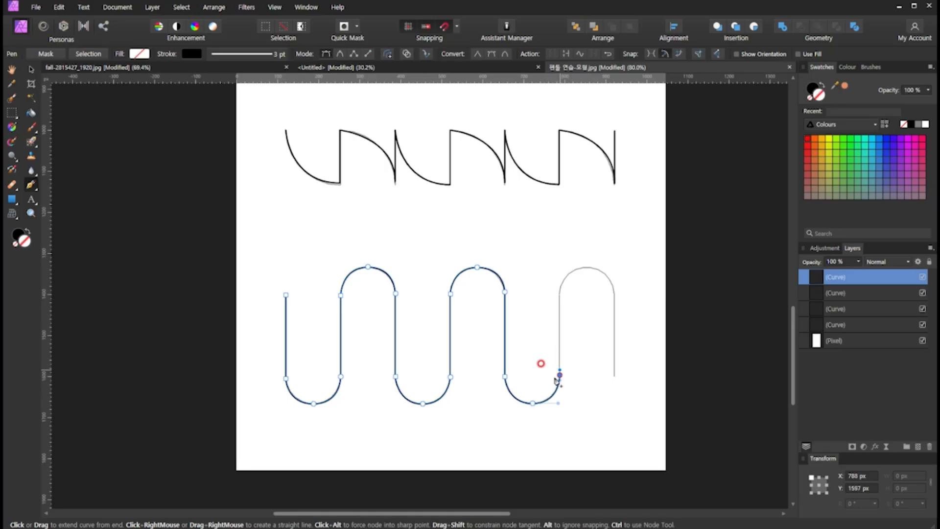
{"action": "left_click", "coordinate": [560, 290]}
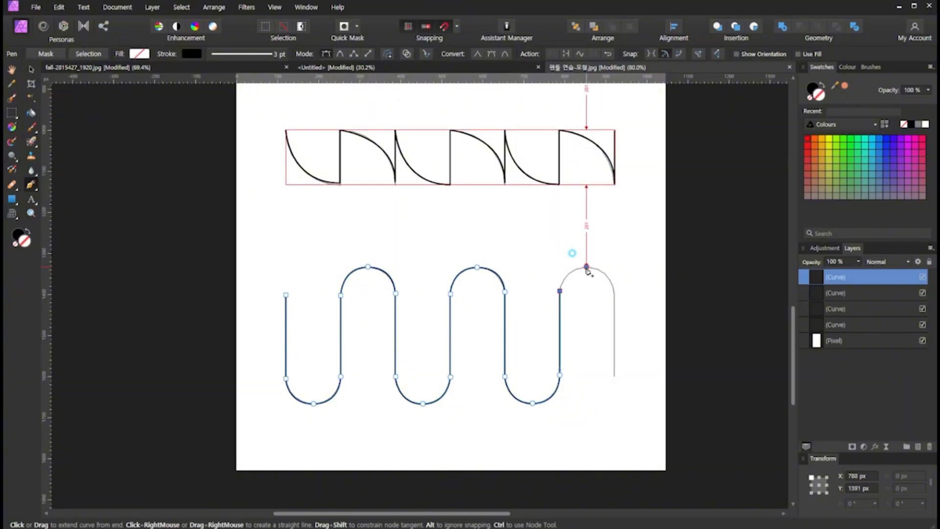
- Trace the last upper bend as two quarter arcs and finish the wave with its final vertical segment downward
{"action": "left_click_drag", "start_coordinate": [587, 268], "coordinate": [612, 275]}
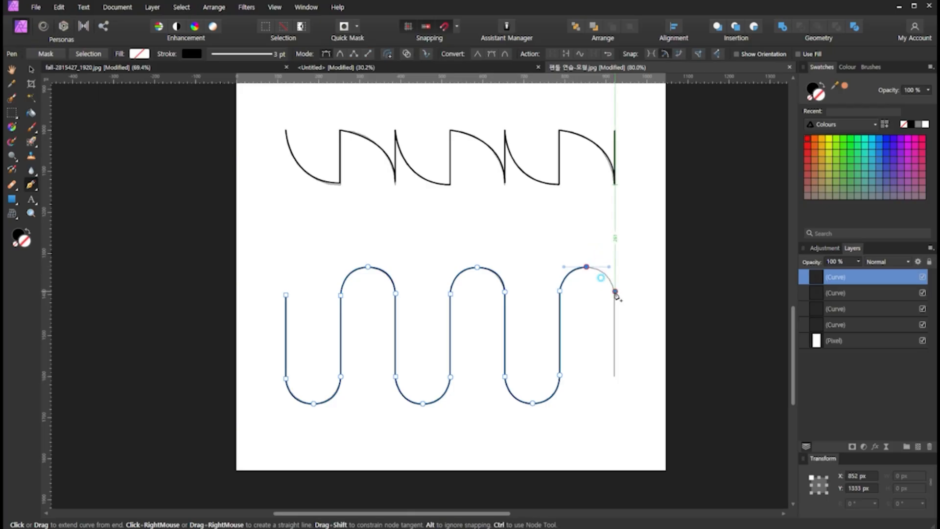
{"action": "left_click", "coordinate": [615, 291]}
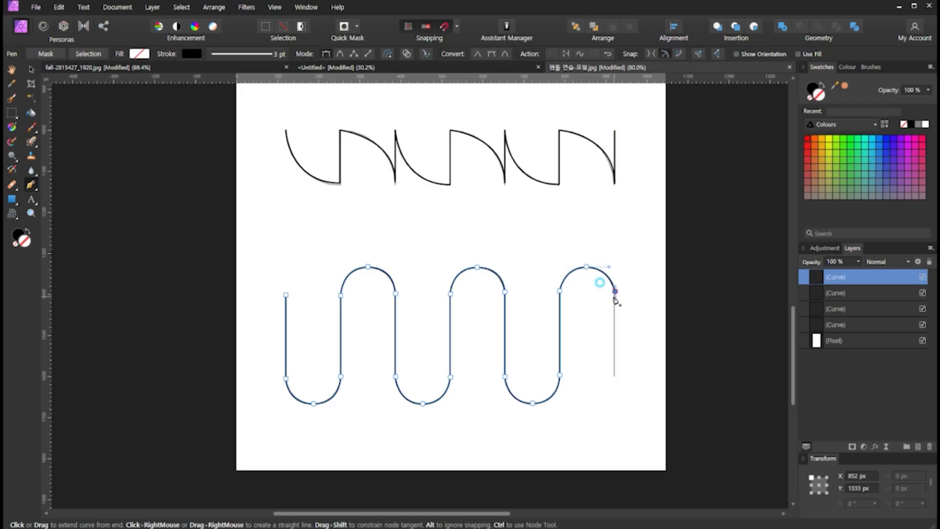
{"action": "left_click_drag", "start_coordinate": [616, 380], "coordinate": [617, 379]}
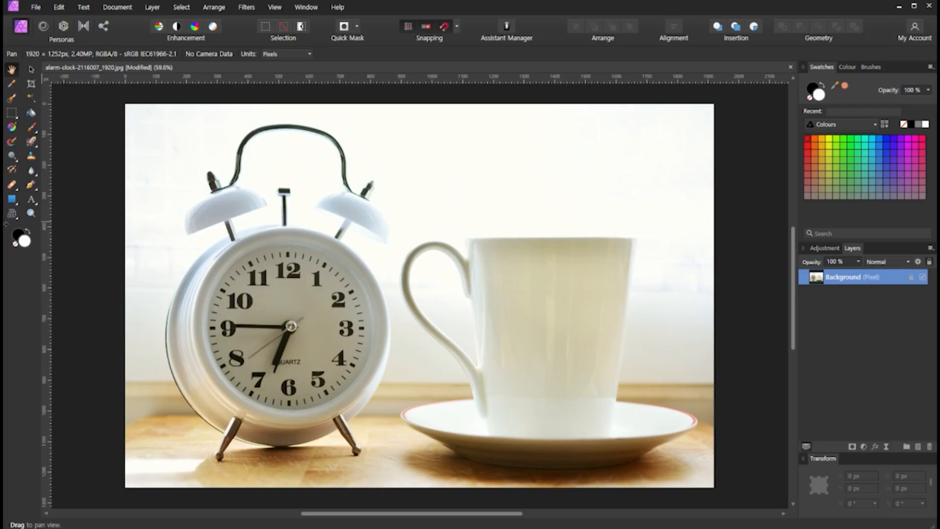
- Start a Pen path on the alarm clock photo with a node at the handle-side corner of the cup's rim
{"action": "left_click", "coordinate": [31, 187]}
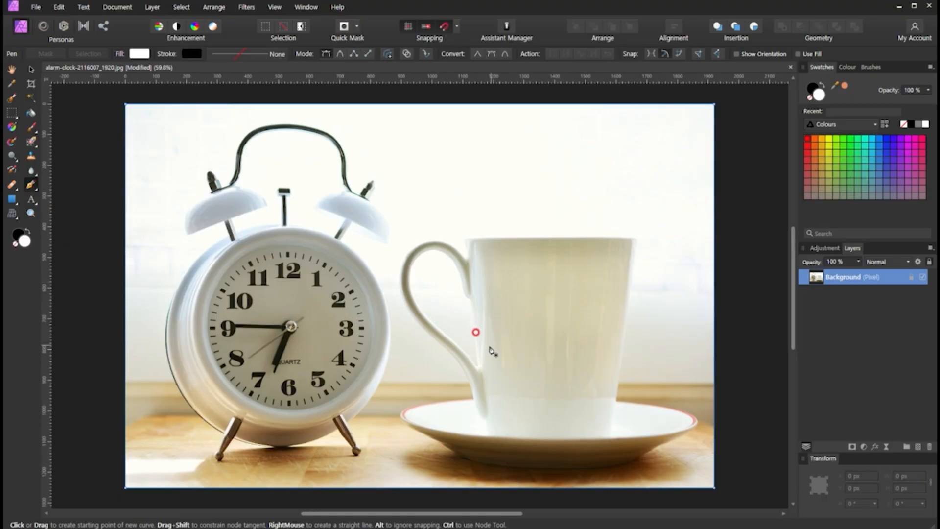
{"action": "key", "text": "ctrl"}
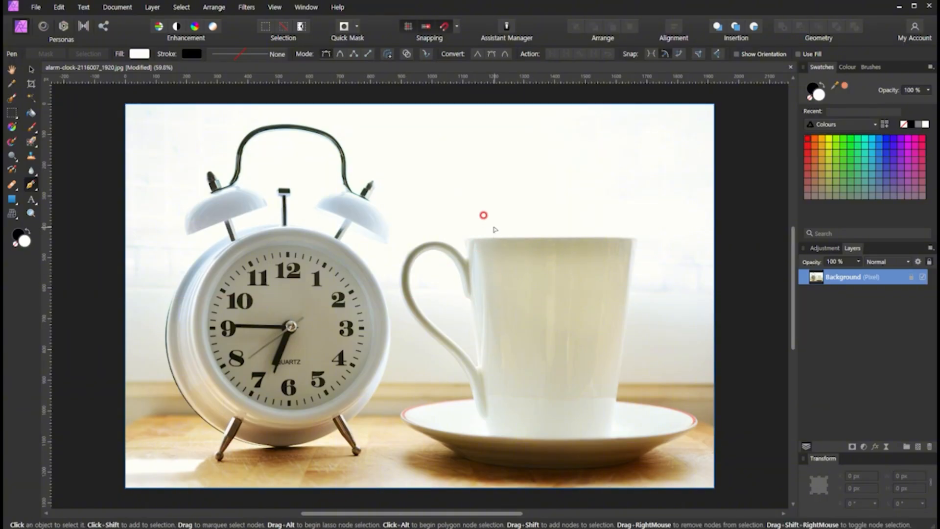
{"action": "scroll", "coordinate": [492, 229], "scroll_direction": "up", "scroll_amount": 8}
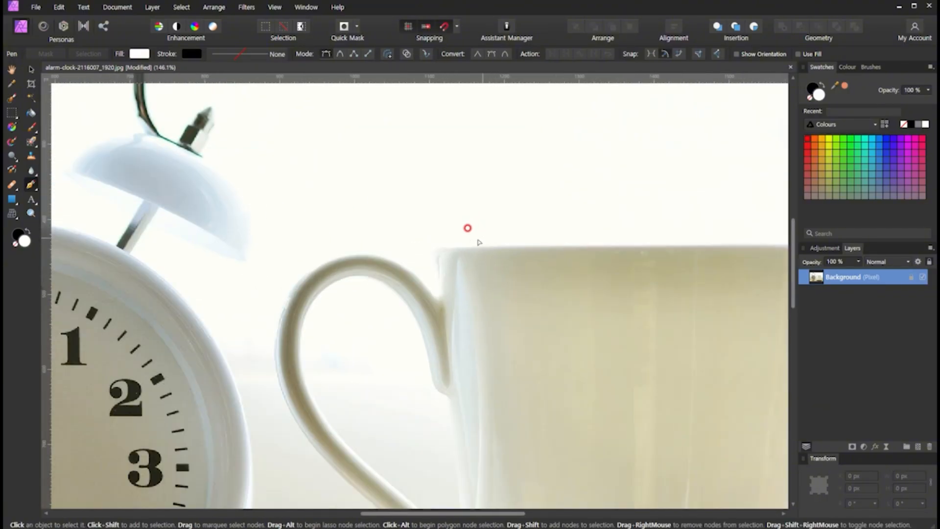
{"action": "scroll", "coordinate": [454, 245], "scroll_direction": "up", "scroll_amount": 1}
{"action": "scroll", "coordinate": [454, 245], "scroll_direction": "down", "scroll_amount": 2}
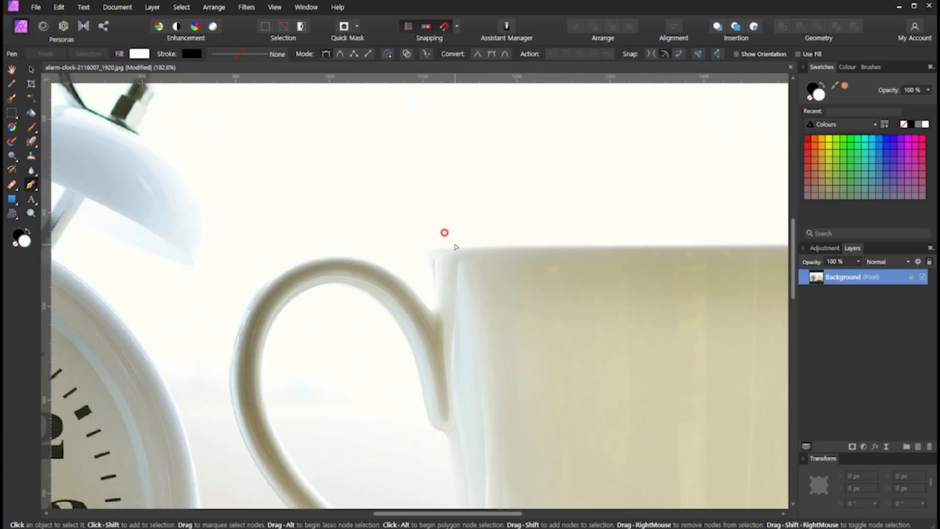
{"action": "left_click_drag", "start_coordinate": [481, 236], "coordinate": [344, 246]}
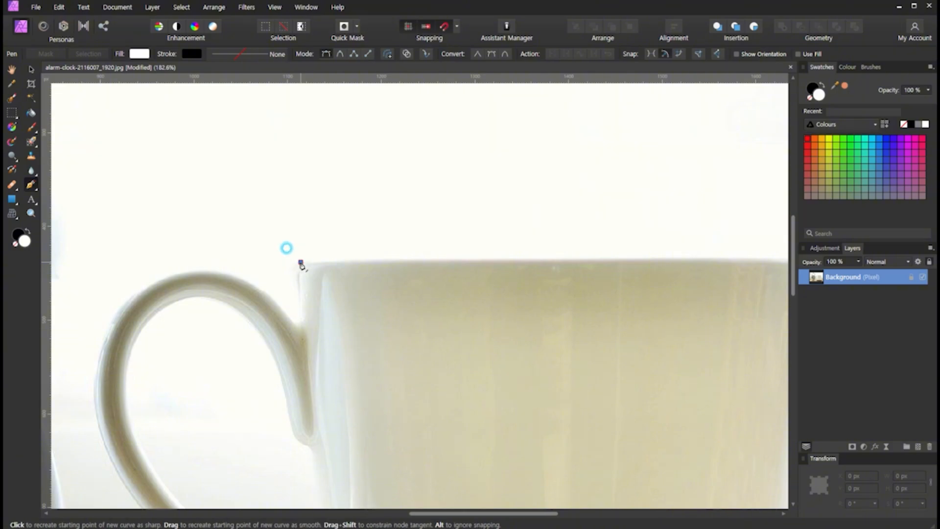
{"action": "left_click", "coordinate": [301, 262]}
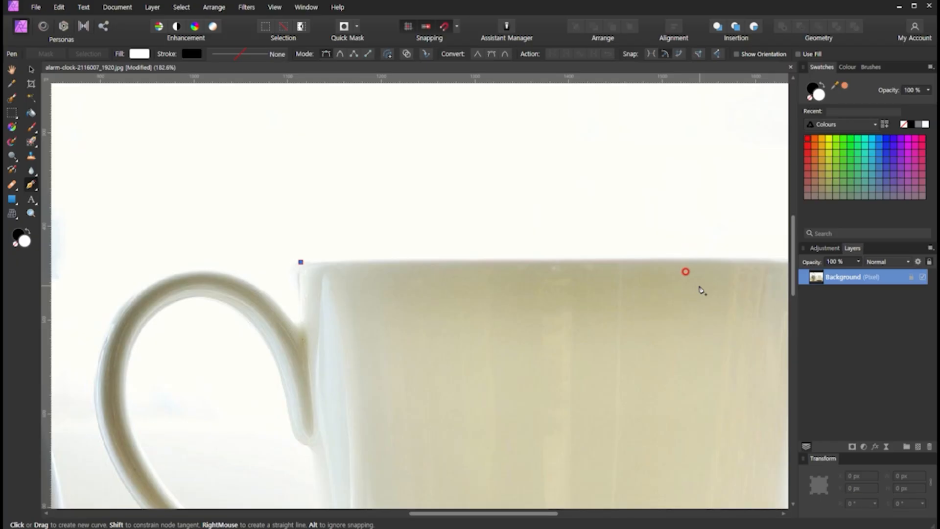
- Draw a straight path segment along the cup's rim to just before its far corner
{"action": "key", "text": "space"}
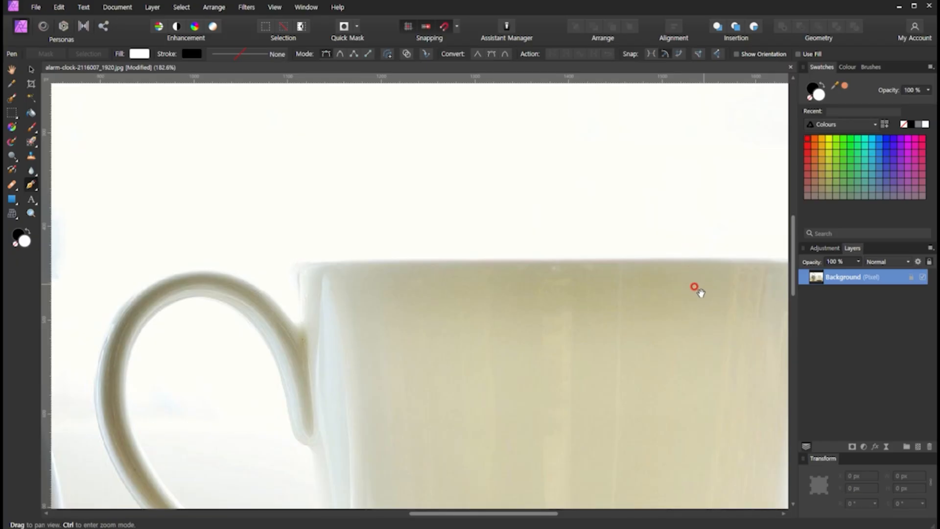
{"action": "left_click_drag", "start_coordinate": [700, 293], "coordinate": [578, 295]}
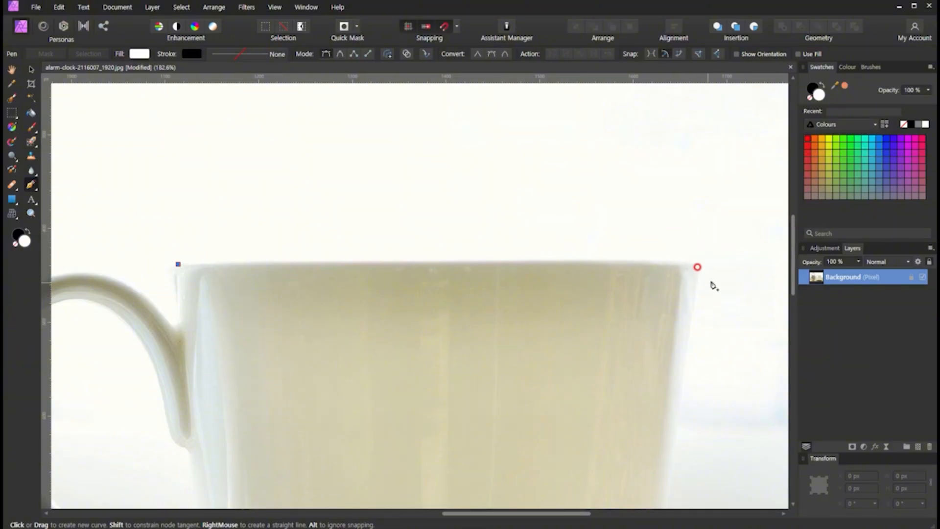
{"action": "left_click_drag", "start_coordinate": [632, 293], "coordinate": [645, 277]}
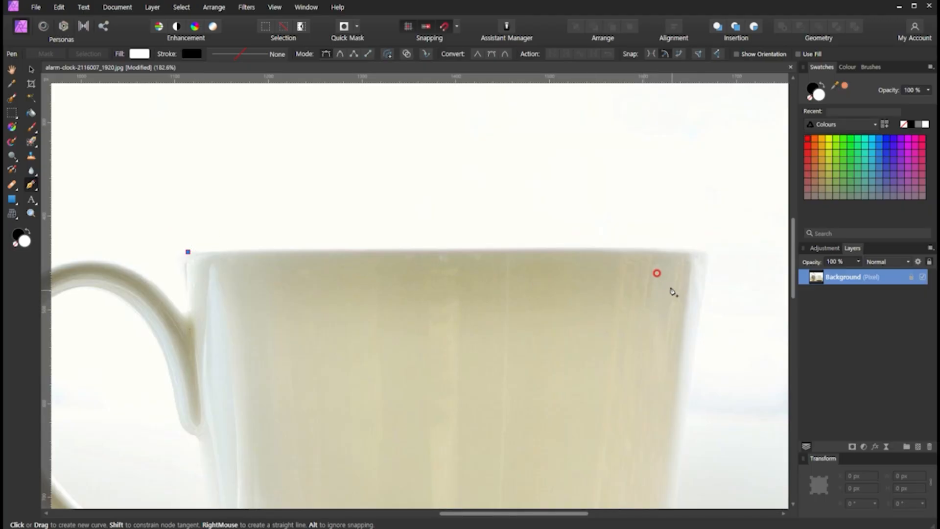
{"action": "mouse_move", "coordinate": [671, 292]}
{"action": "left_mouse_down"}
{"action": "mouse_move", "coordinate": [657, 279]}
{"action": "mouse_move", "coordinate": [681, 277]}
{"action": "mouse_move", "coordinate": [663, 286]}
{"action": "left_mouse_up"}
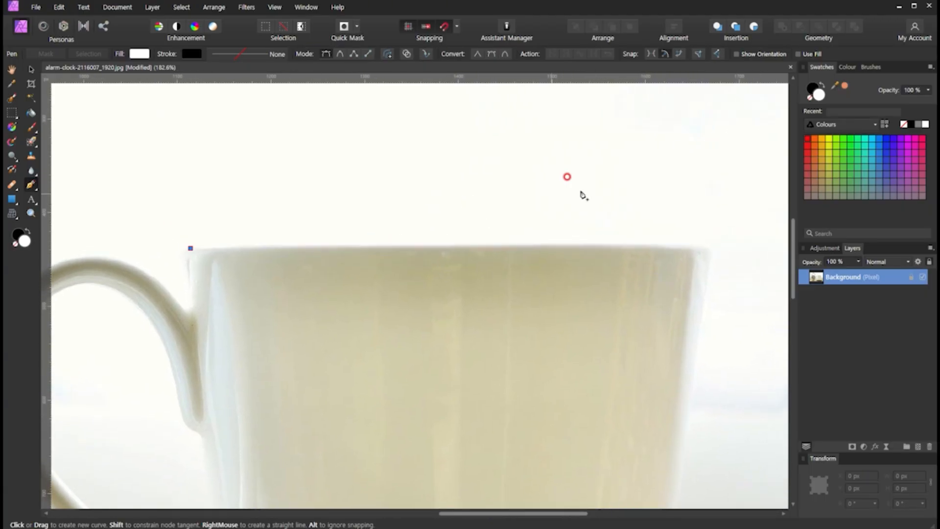
{"action": "left_click_drag", "start_coordinate": [597, 204], "coordinate": [599, 214]}
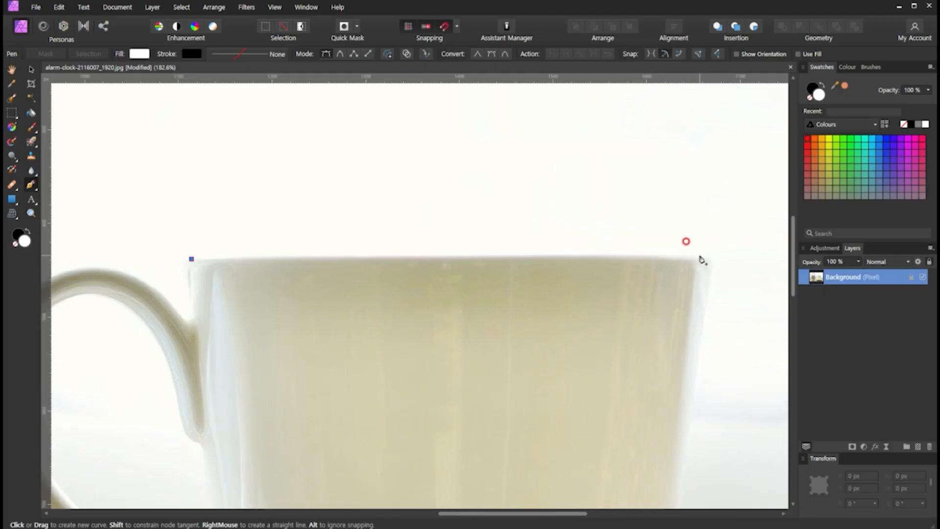
{"action": "left_click", "coordinate": [700, 254]}
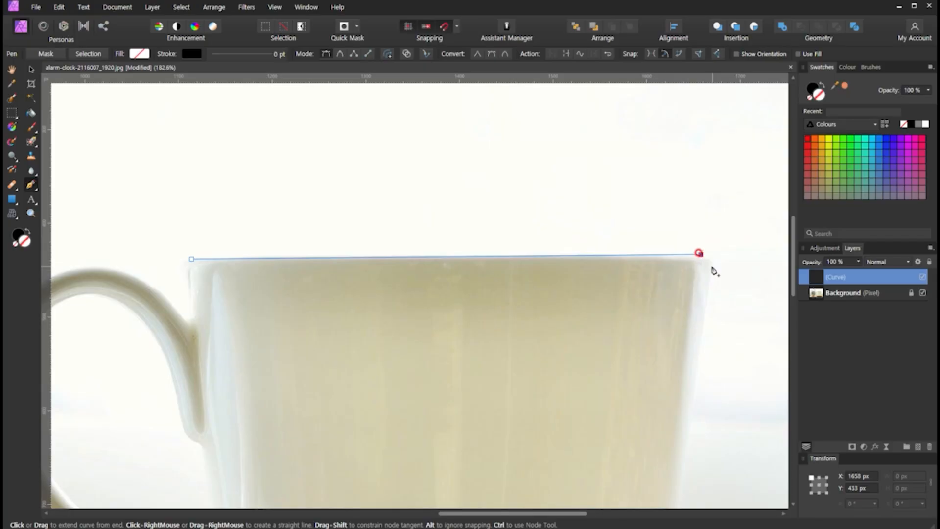
- Round the rim's far corner with a smooth node and draw a straight segment down the cup's side to the saucer's edge
{"action": "left_click_drag", "start_coordinate": [712, 267], "coordinate": [710, 286]}
{"action": "left_click_drag", "start_coordinate": [702, 279], "coordinate": [712, 285]}
{"action": "key", "text": "space"}
{"action": "left_click_drag", "start_coordinate": [724, 485], "coordinate": [699, 314]}
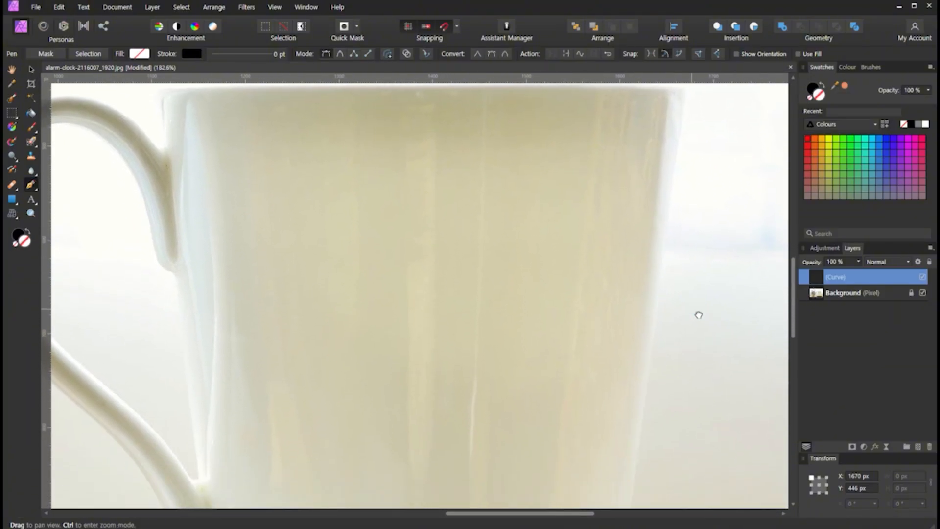
{"action": "scroll", "coordinate": [699, 318], "scroll_direction": "down", "scroll_amount": 3}
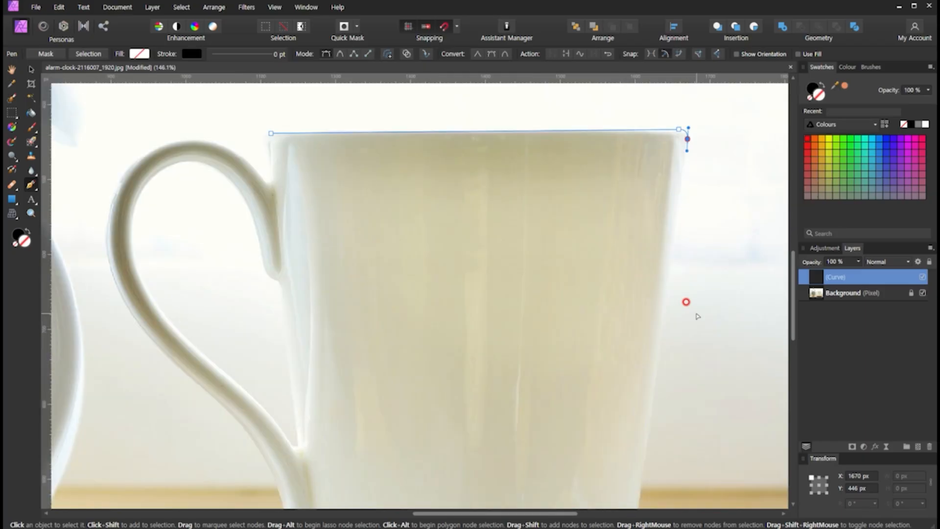
{"action": "key", "text": "space"}
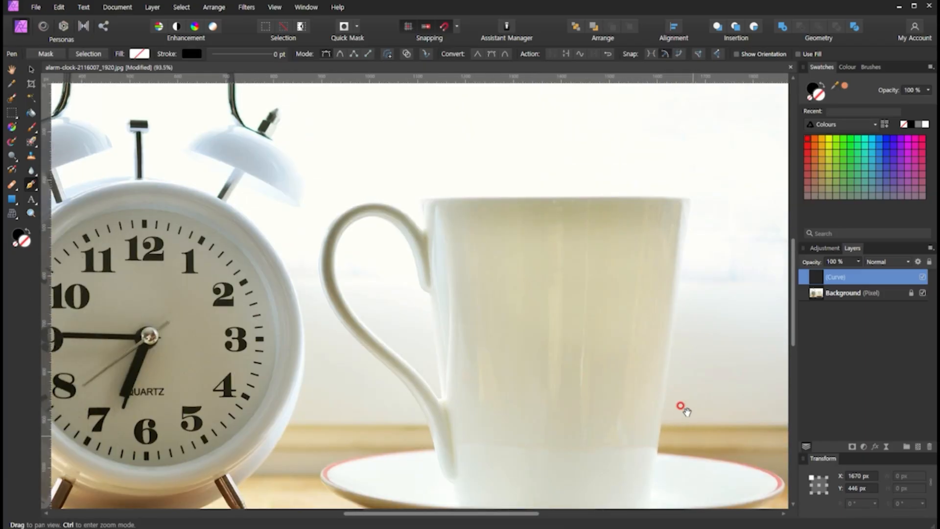
{"action": "left_click_drag", "start_coordinate": [682, 405], "coordinate": [672, 357]}
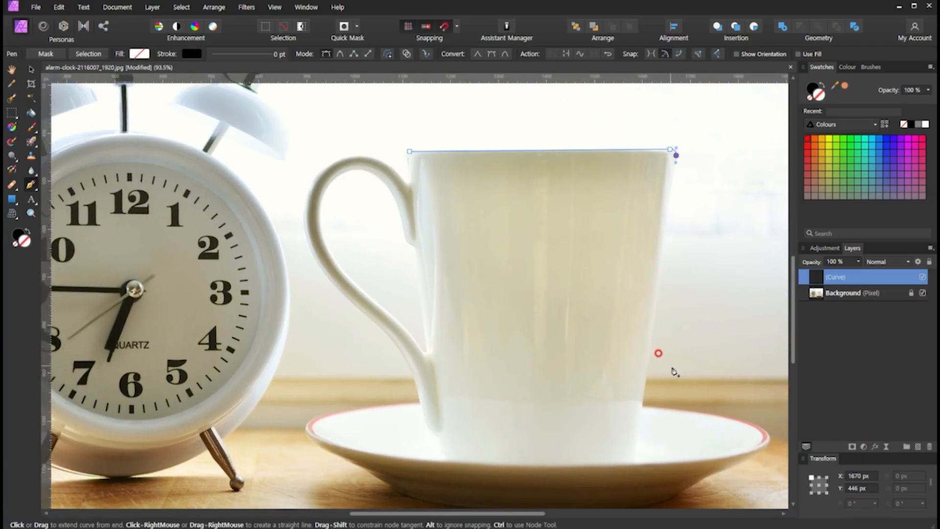
{"action": "left_click", "coordinate": [643, 405]}
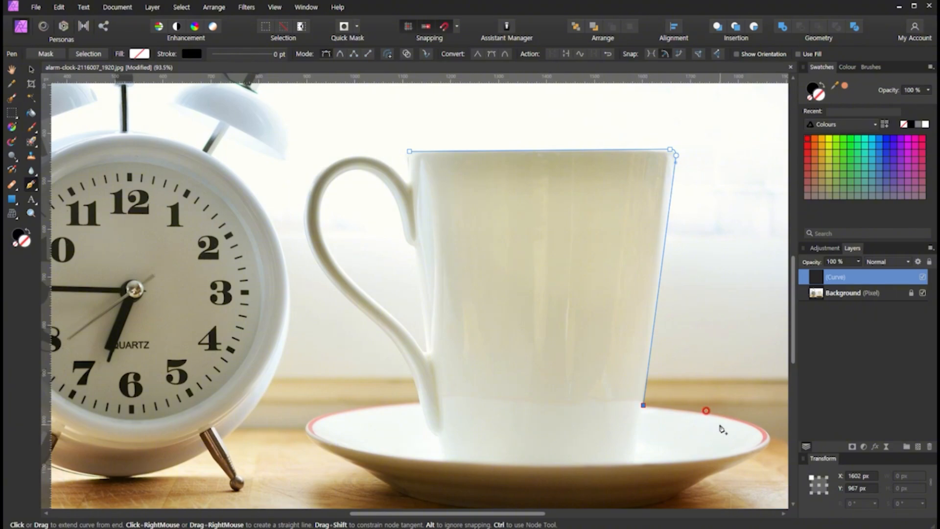
{"action": "left_click_drag", "start_coordinate": [710, 411], "coordinate": [598, 357]}
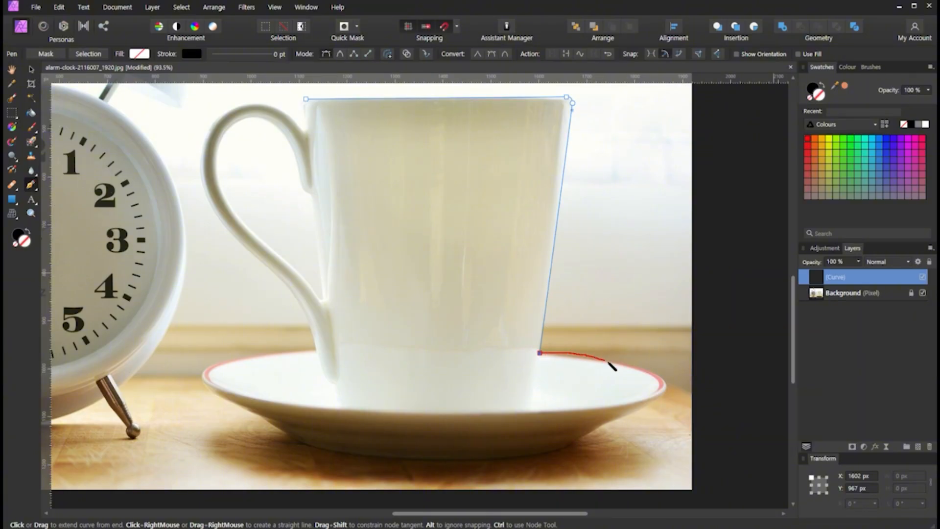
{"action": "mouse_move", "coordinate": [607, 362]}
{"action": "left_mouse_down"}
{"action": "mouse_move", "coordinate": [662, 380]}
{"action": "mouse_move", "coordinate": [632, 404]}
{"action": "mouse_move", "coordinate": [605, 408]}
{"action": "mouse_move", "coordinate": [652, 407]}
{"action": "mouse_move", "coordinate": [567, 430]}
{"action": "left_mouse_up"}
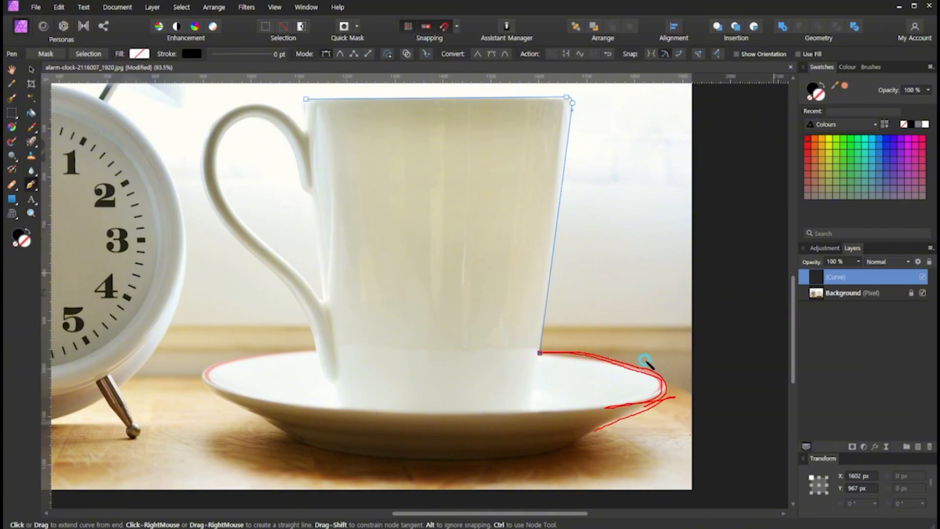
{"action": "mouse_move", "coordinate": [644, 361]}
{"action": "left_mouse_down"}
{"action": "mouse_move", "coordinate": [638, 374]}
{"action": "mouse_move", "coordinate": [662, 412]}
{"action": "left_mouse_up"}
{"action": "key", "text": "Escape"}
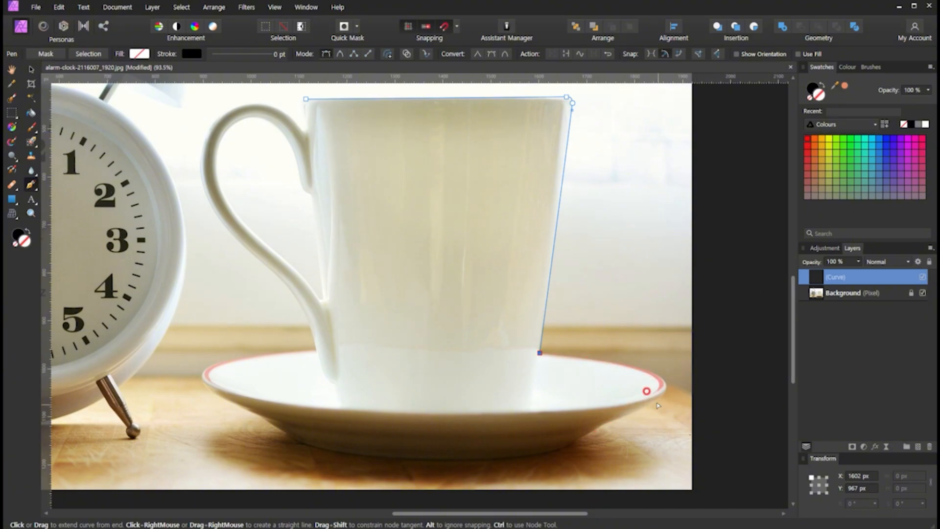
- Trace the saucer's red rim from the cup outward with a curved segment ending in a smooth node near the saucer's tip
{"action": "scroll", "coordinate": [646, 387], "scroll_direction": "up", "scroll_amount": 2}
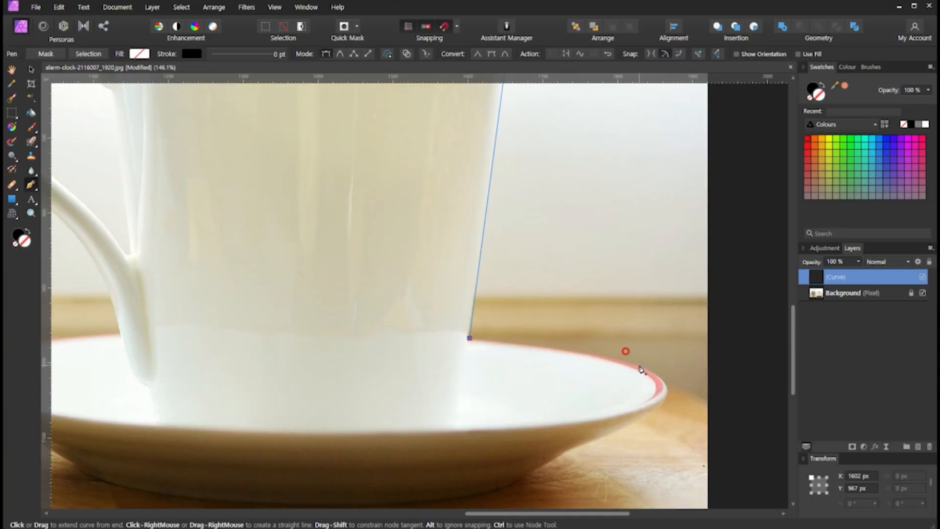
{"action": "left_click_drag", "start_coordinate": [639, 365], "coordinate": [686, 385]}
- Try to continue the path around the saucer's outer tip with a smooth node, keeping the long handle of the previous node
{"action": "left_click_drag", "start_coordinate": [684, 387], "coordinate": [670, 393]}
{"action": "left_click_drag", "start_coordinate": [677, 386], "coordinate": [694, 386]}
{"action": "left_click", "coordinate": [668, 392]}
{"action": "scroll", "coordinate": [700, 404], "scroll_direction": "up", "scroll_amount": 2}
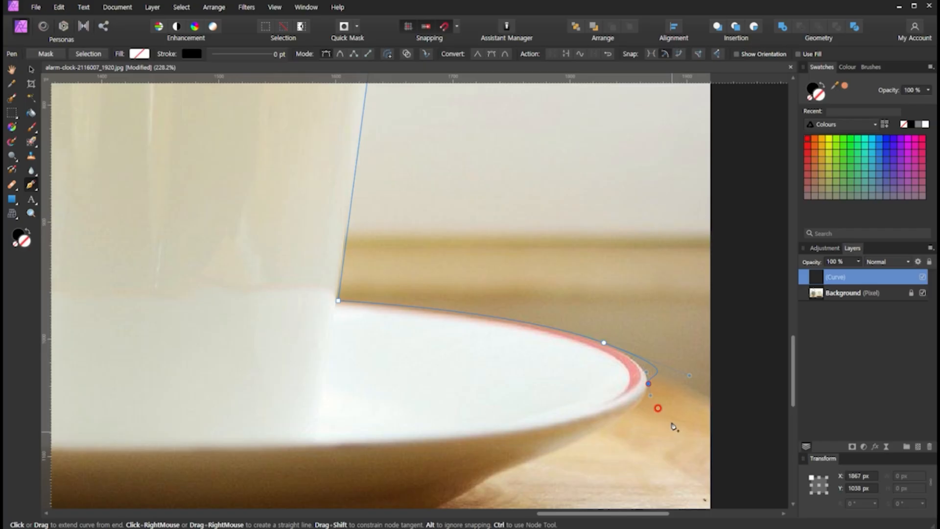
- Shorten the outgoing handle of the saucer rim node and add a smooth node at the saucer's outer tip
{"action": "key", "text": "ctrl"}
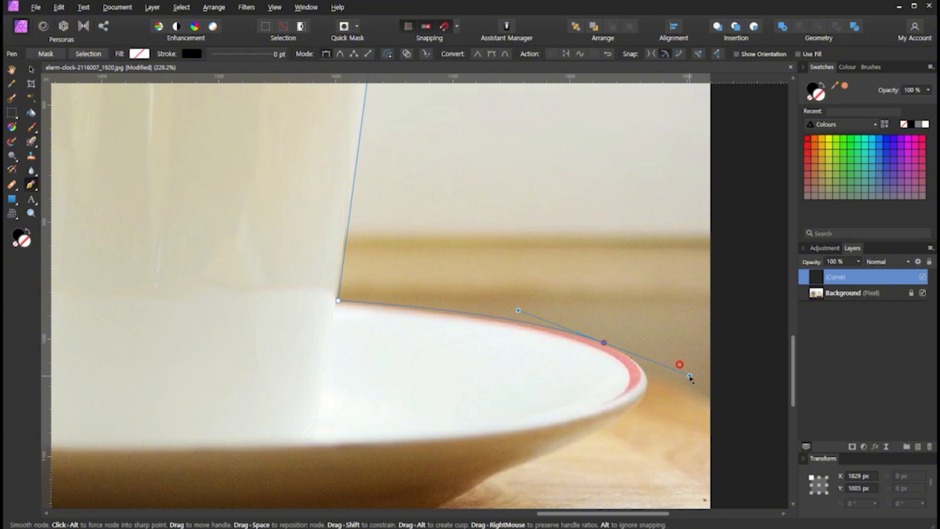
{"action": "left_click_drag", "start_coordinate": [689, 376], "coordinate": [637, 355]}
{"action": "left_click_drag", "start_coordinate": [638, 357], "coordinate": [636, 357]}
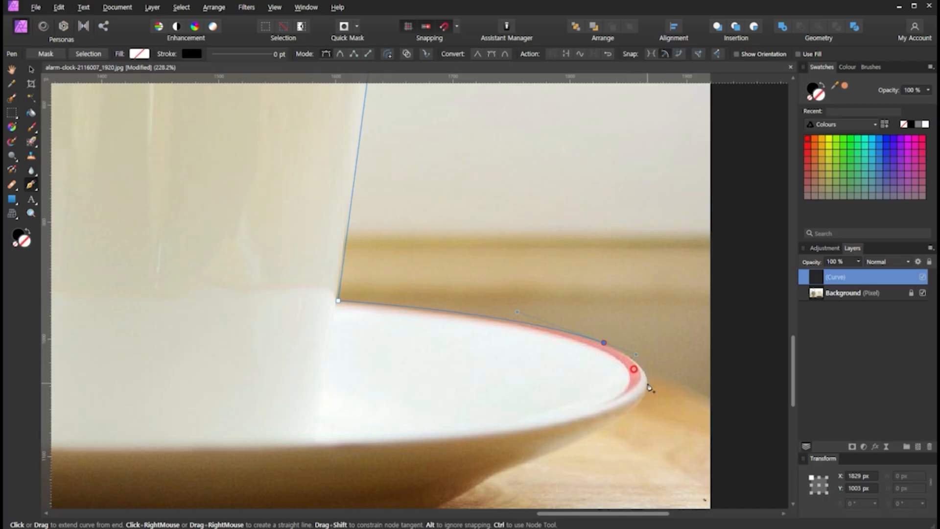
{"action": "left_click_drag", "start_coordinate": [647, 383], "coordinate": [647, 389]}
{"action": "key", "text": "space"}
{"action": "left_click_drag", "start_coordinate": [611, 480], "coordinate": [656, 381]}
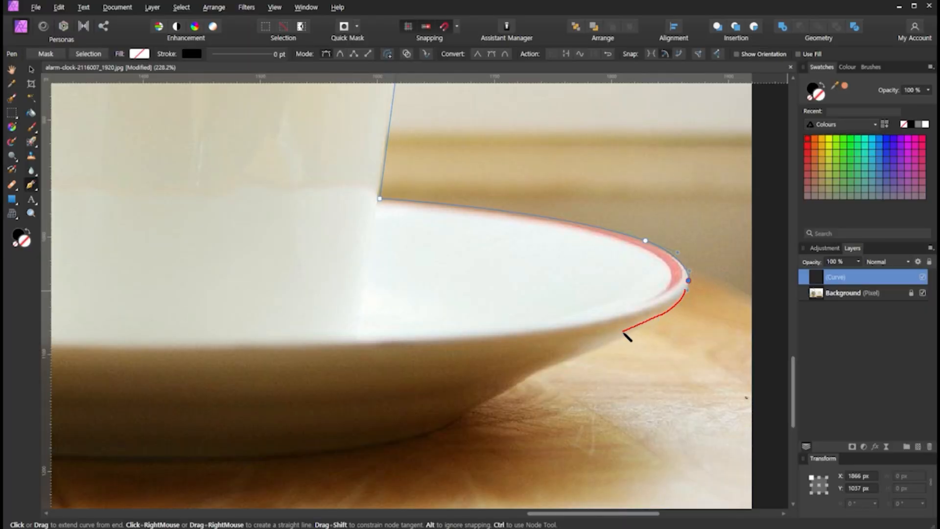
{"action": "left_click_drag", "start_coordinate": [556, 361], "coordinate": [525, 375]}
{"action": "left_click_drag", "start_coordinate": [516, 383], "coordinate": [455, 426]}
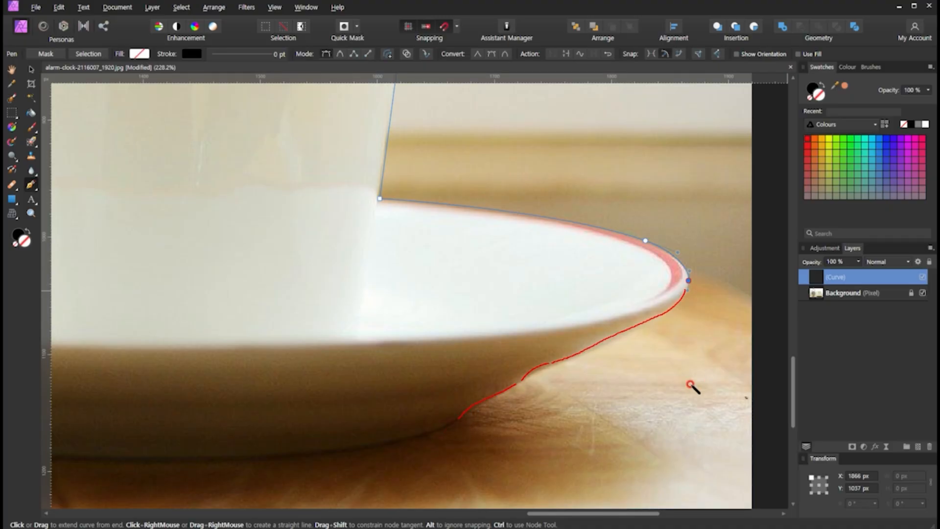
- Extend the path from the saucer's outer tip down along its underside with a long-handled smooth node
{"action": "mouse_move", "coordinate": [551, 356]}
{"action": "left_mouse_down"}
{"action": "mouse_move", "coordinate": [554, 376]}
{"action": "mouse_move", "coordinate": [522, 388]}
{"action": "left_mouse_up"}
{"action": "key", "text": "Escape"}
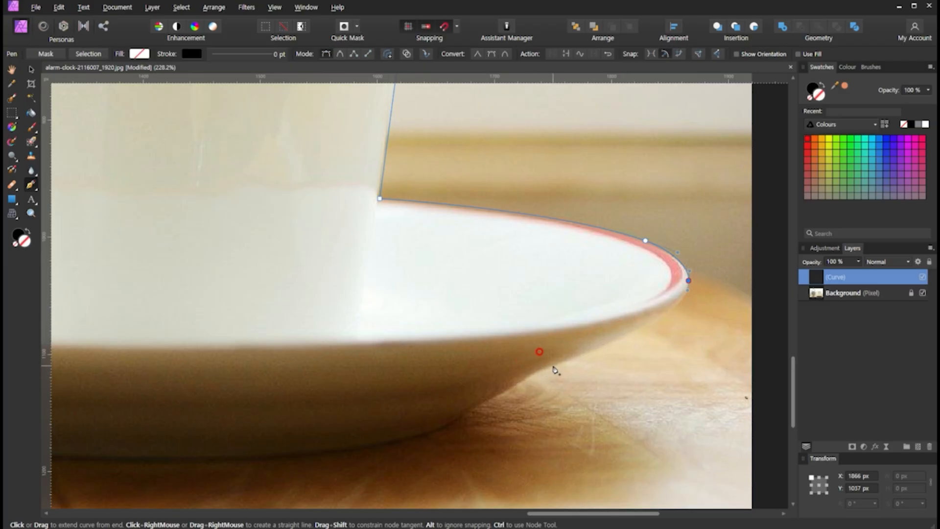
{"action": "left_click_drag", "start_coordinate": [559, 363], "coordinate": [433, 410]}
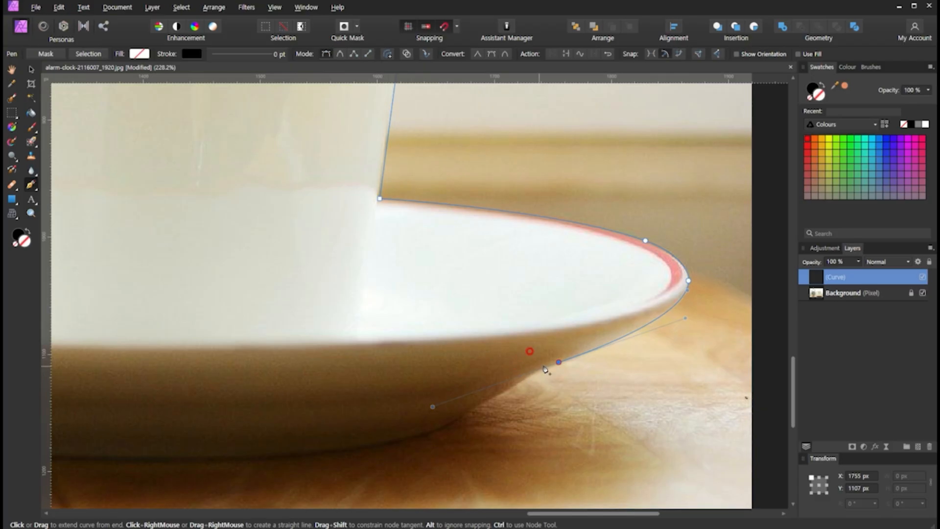
{"action": "left_click", "coordinate": [524, 381]}
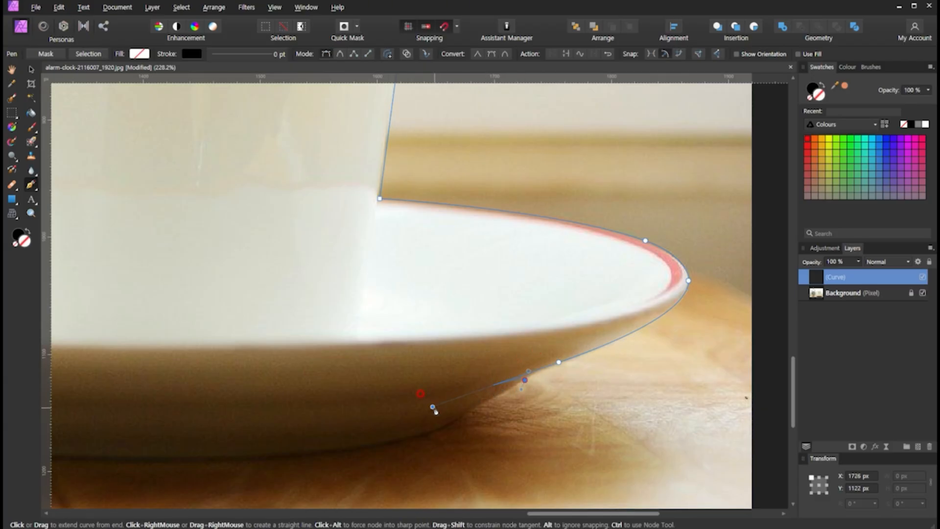
{"action": "key", "text": "ctrl+z"}
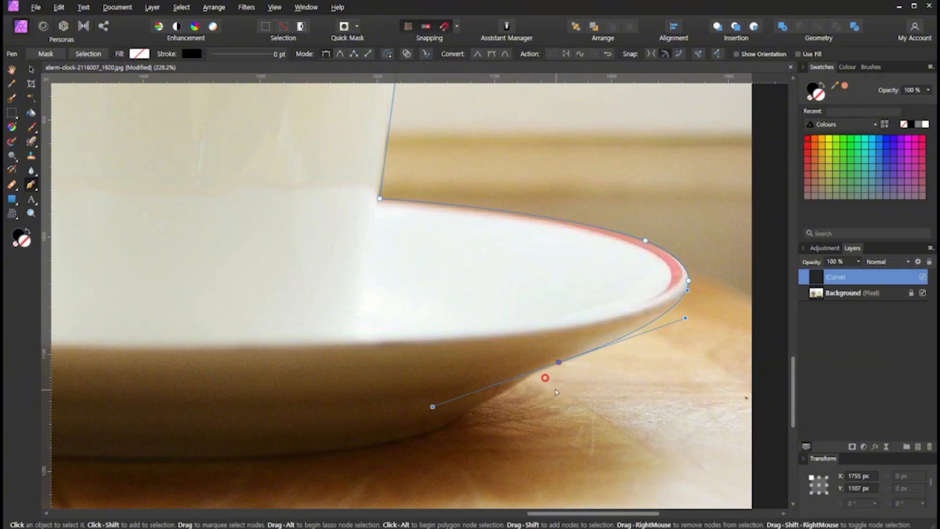
- Shorten that node's outgoing handle and follow the bends at the saucer's foot with closely spaced short-handled nodes
{"action": "key", "text": "ctrl"}
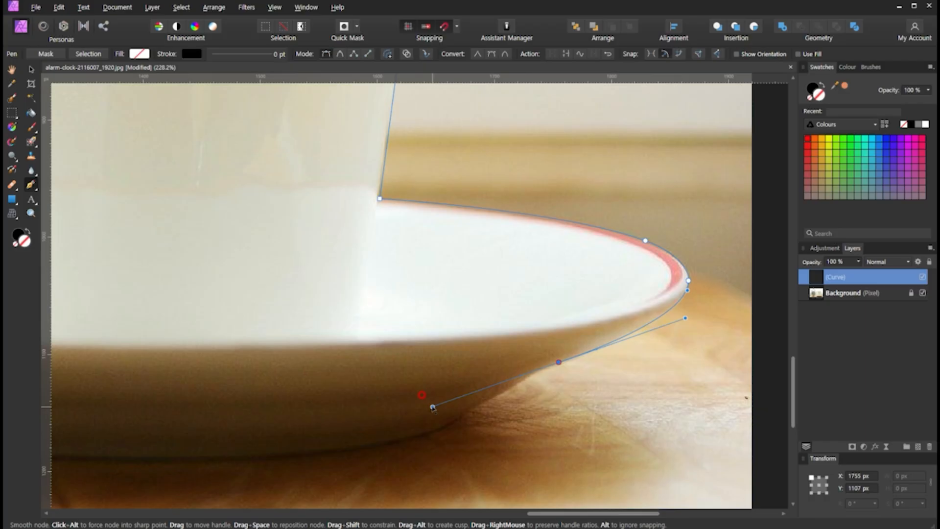
{"action": "left_click_drag", "start_coordinate": [433, 406], "coordinate": [543, 369]}
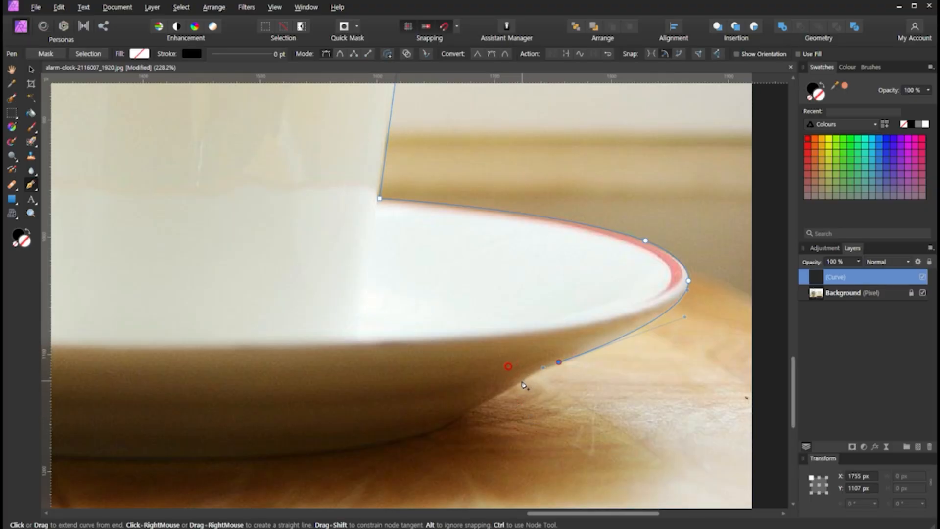
{"action": "left_click_drag", "start_coordinate": [522, 381], "coordinate": [513, 390]}
{"action": "left_click_drag", "start_coordinate": [489, 402], "coordinate": [483, 407]}
{"action": "left_click", "coordinate": [446, 429]}
- Try to trace the saucer's base across to the clock side with several smooth nodes
{"action": "key", "text": "space"}
{"action": "left_click_drag", "start_coordinate": [274, 447], "coordinate": [514, 416]}
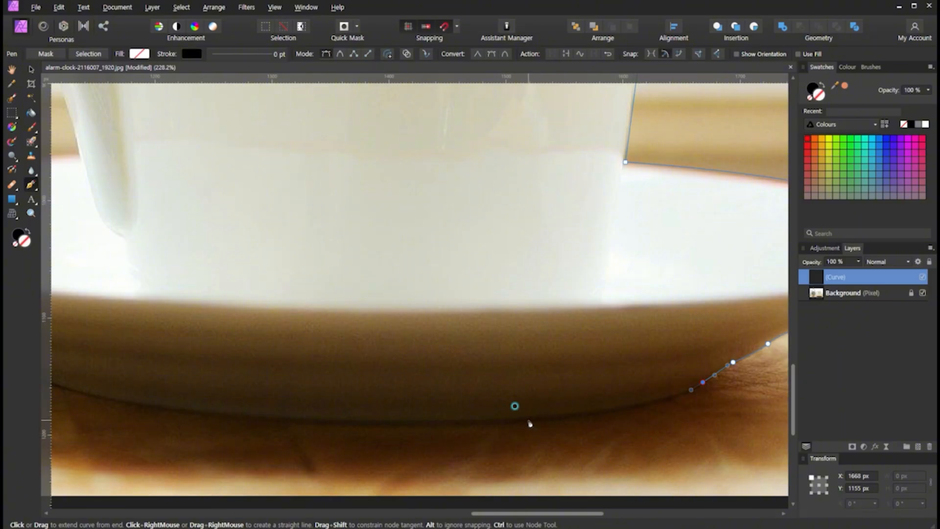
{"action": "left_click_drag", "start_coordinate": [528, 419], "coordinate": [417, 425]}
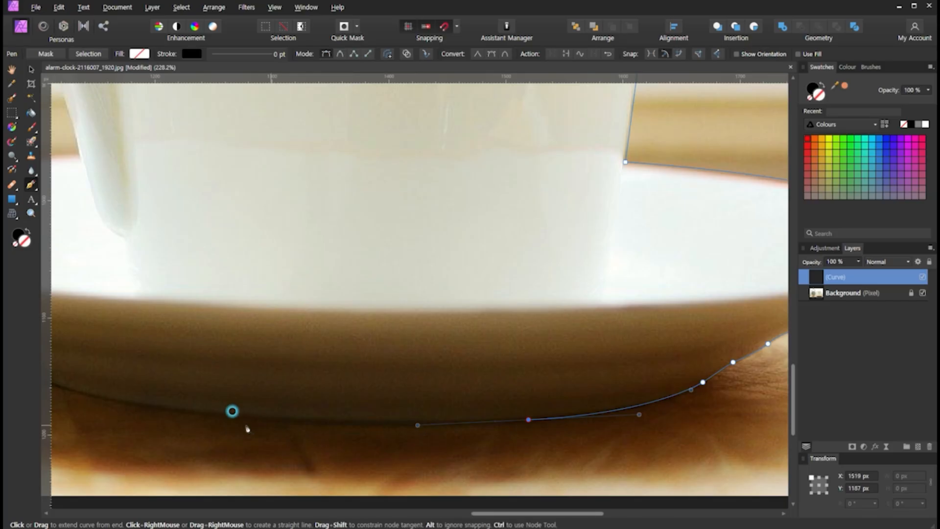
{"action": "left_click_drag", "start_coordinate": [227, 416], "coordinate": [161, 415]}
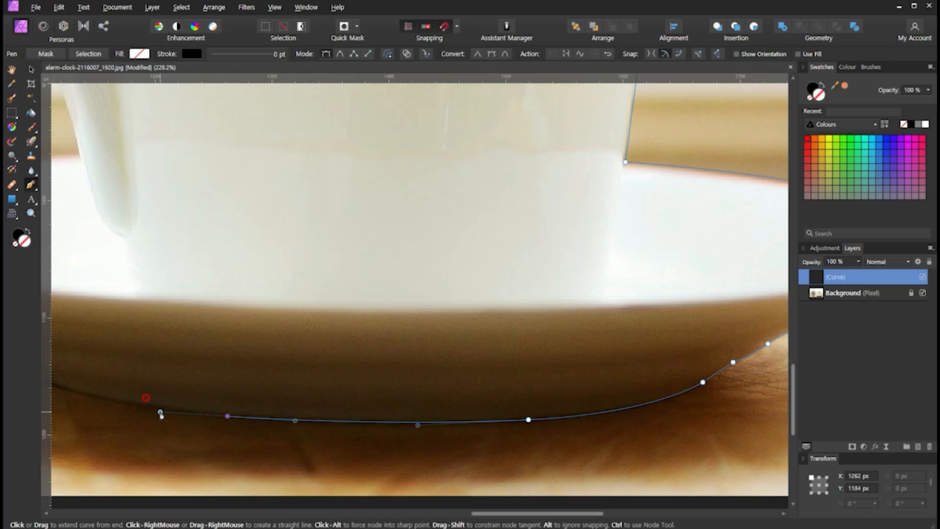
{"action": "left_click_drag", "start_coordinate": [200, 376], "coordinate": [425, 411]}
{"action": "left_click", "coordinate": [322, 402]}
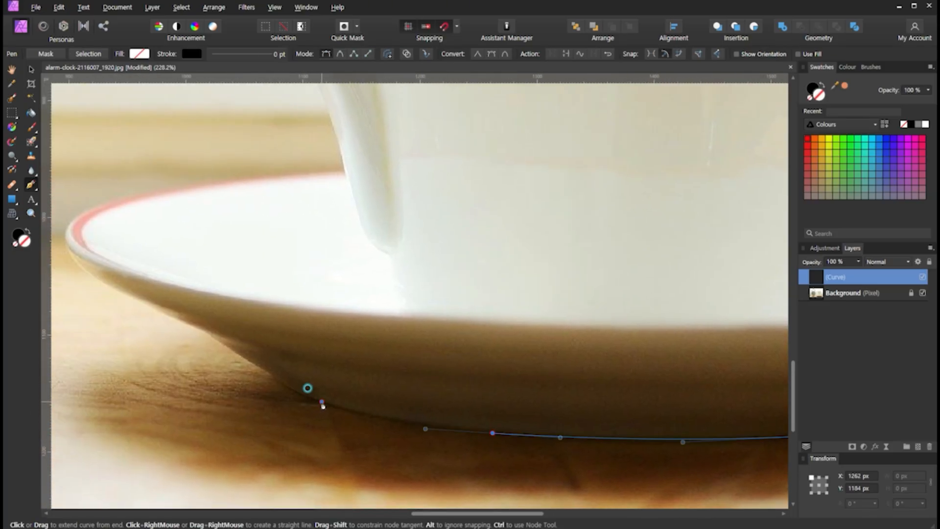
{"action": "left_click_drag", "start_coordinate": [322, 404], "coordinate": [264, 368]}
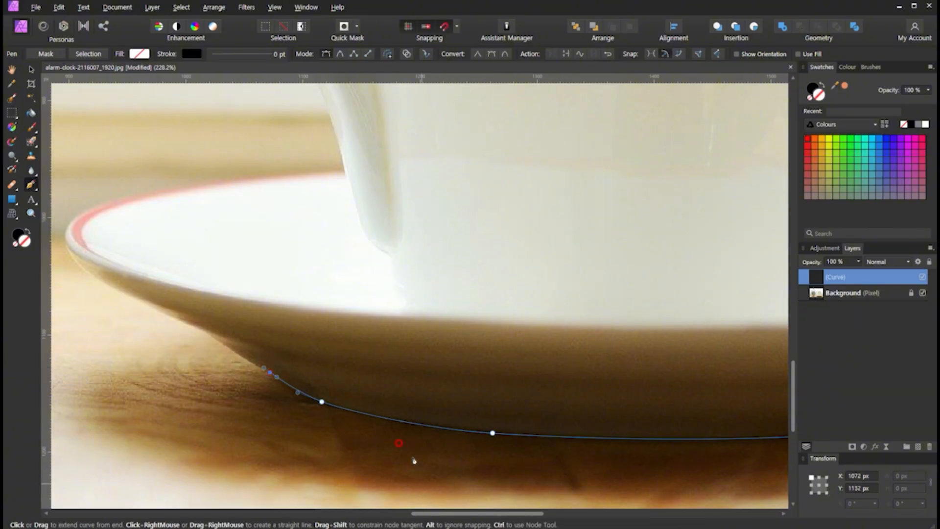
{"action": "scroll", "coordinate": [414, 460], "scroll_direction": "down", "scroll_amount": 4}
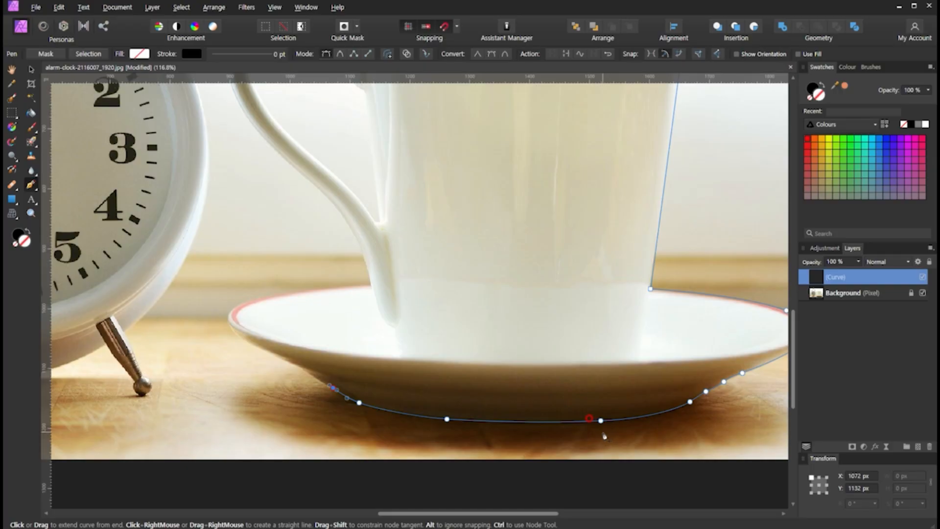
- Undo the base nodes back to the first foot bend and try spanning the whole base with one long curved segment
{"action": "key", "text": "ctrl+z"}
{"action": "key", "text": "ctrl+z"}
{"action": "key", "text": "ctrl+z"}
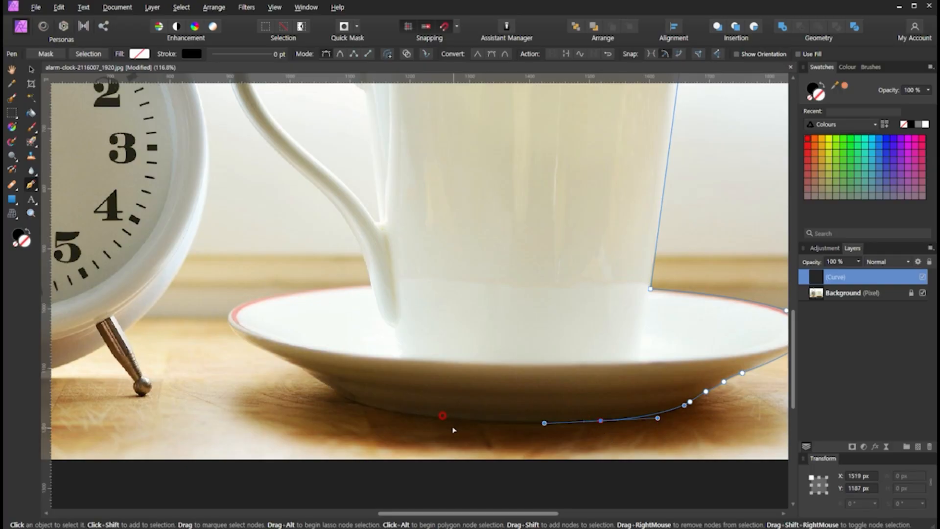
{"action": "key", "text": "ctrl+z"}
{"action": "key", "text": "ctrl+z"}
{"action": "key", "text": "ctrl+z"}
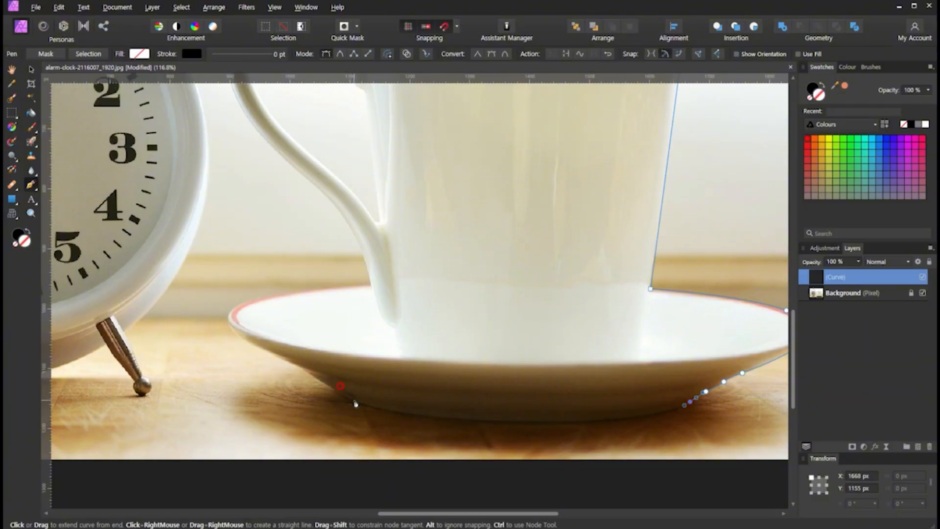
{"action": "left_click_drag", "start_coordinate": [348, 401], "coordinate": [148, 345]}
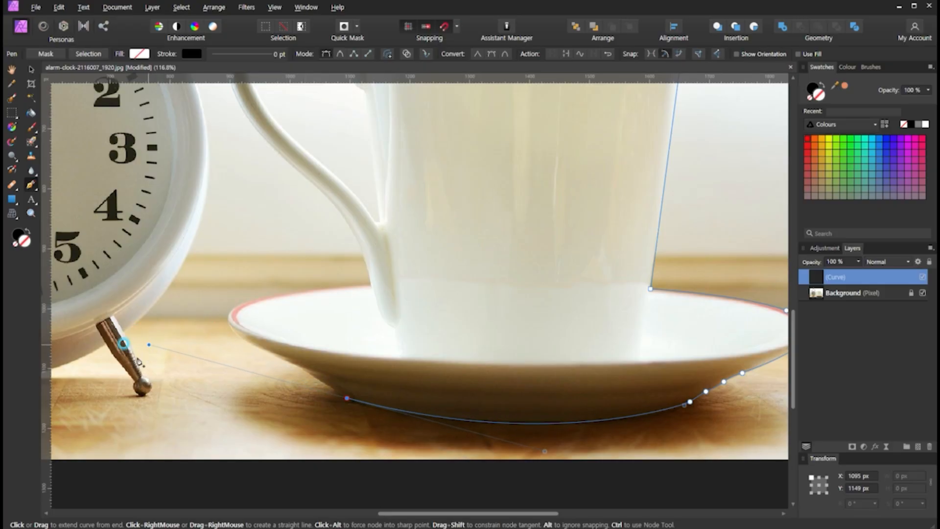
{"action": "key", "text": "ctrl+z"}
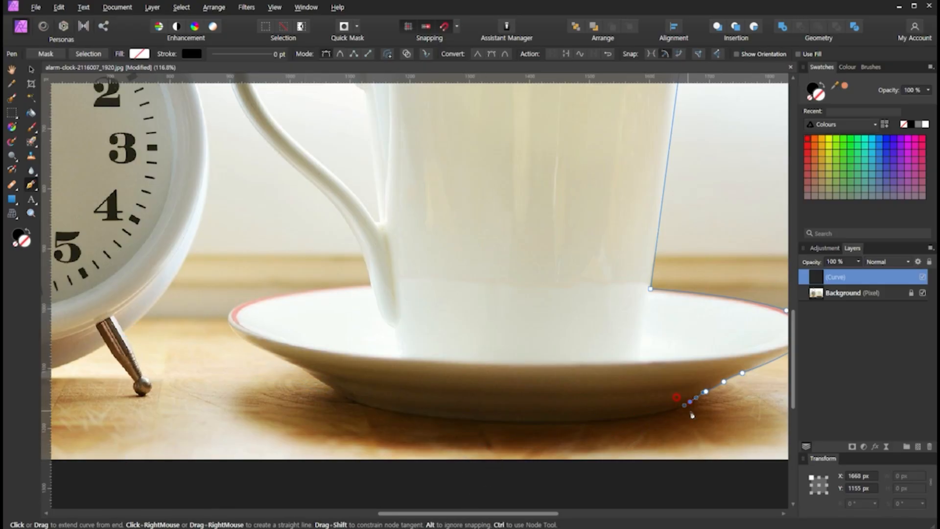
- Add a short-handled smooth node just past the foot bend, and span the base with one long curve to the opposite bend
{"action": "scroll", "coordinate": [656, 406], "scroll_direction": "up", "scroll_amount": 3}
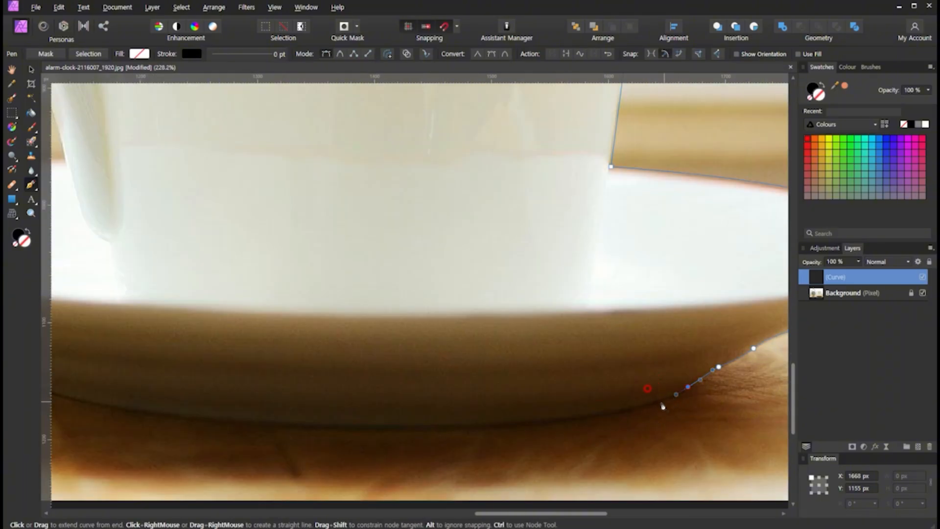
{"action": "left_click_drag", "start_coordinate": [639, 409], "coordinate": [619, 414]}
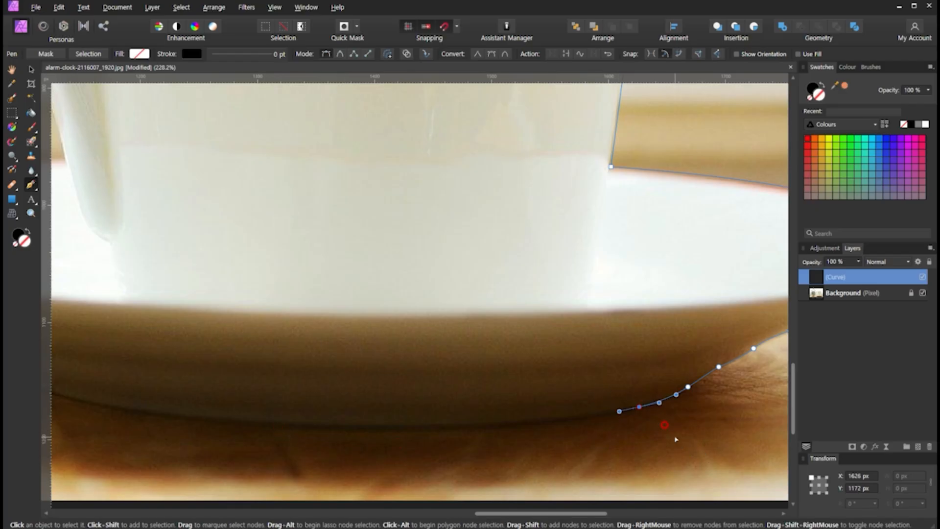
{"action": "scroll", "coordinate": [676, 440], "scroll_direction": "down", "scroll_amount": 3}
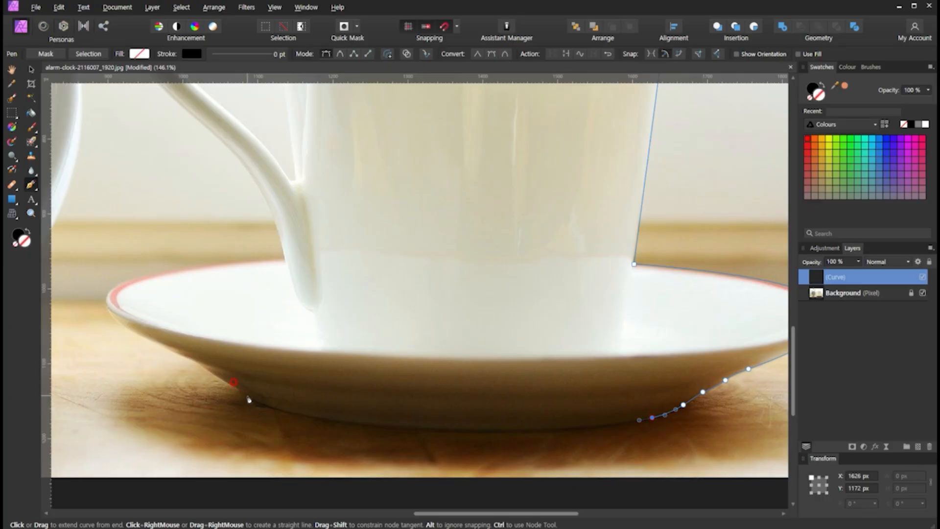
{"action": "left_click_drag", "start_coordinate": [247, 396], "coordinate": [102, 338]}
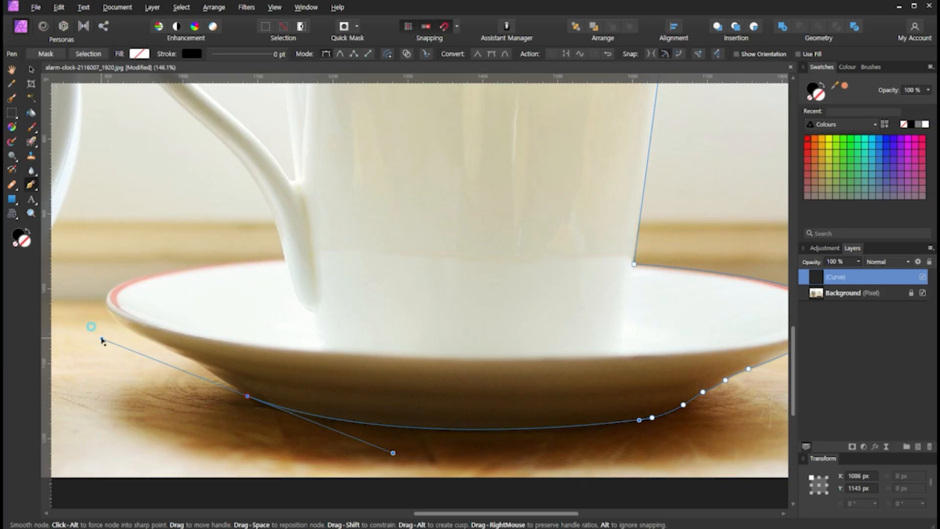
- Shorten the base node's outgoing handle and trace the saucer's clock-side slope with closely spaced nodes toward its tip
{"action": "left_click_drag", "start_coordinate": [102, 339], "coordinate": [239, 393]}
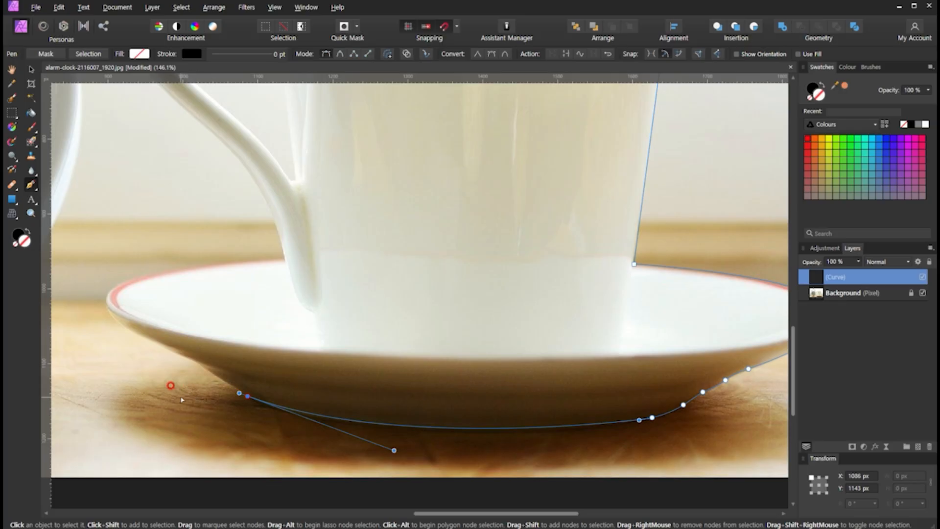
{"action": "scroll", "coordinate": [172, 384], "scroll_direction": "up", "scroll_amount": 2}
{"action": "scroll", "coordinate": [243, 388], "scroll_direction": "up", "scroll_amount": 2}
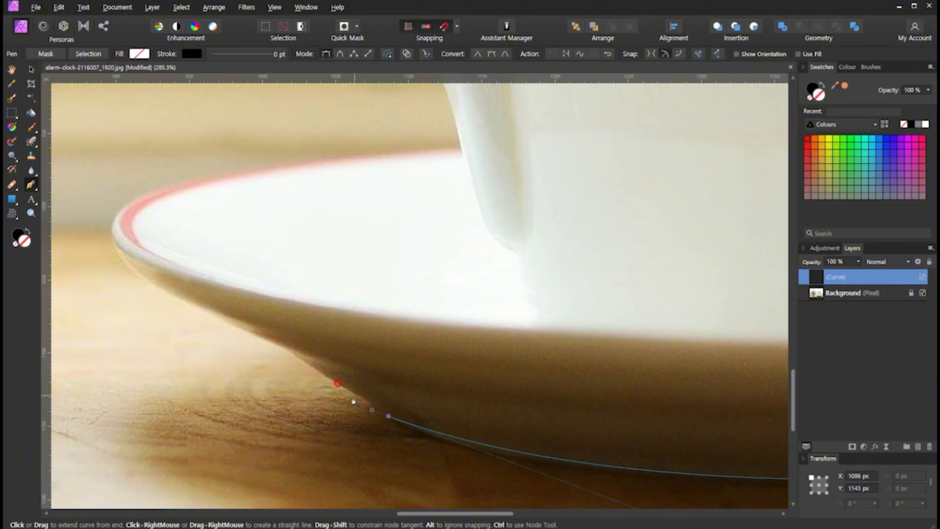
{"action": "mouse_move", "coordinate": [355, 394]}
{"action": "left_mouse_down"}
{"action": "mouse_move", "coordinate": [325, 378]}
{"action": "mouse_move", "coordinate": [346, 388]}
{"action": "left_mouse_up"}
{"action": "left_click", "coordinate": [304, 362]}
{"action": "left_click_drag", "start_coordinate": [292, 352], "coordinate": [269, 342]}
{"action": "left_click", "coordinate": [168, 296]}
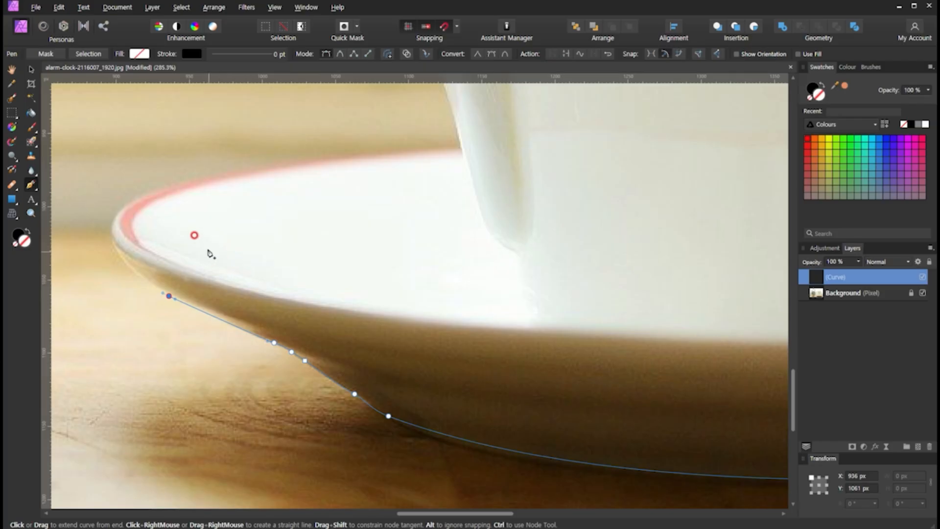
- Curve the path onto the saucer's clock-side tip with a smooth node and shorten that node's outgoing handle
{"action": "key", "text": "space"}
{"action": "left_click_drag", "start_coordinate": [210, 252], "coordinate": [413, 345]}
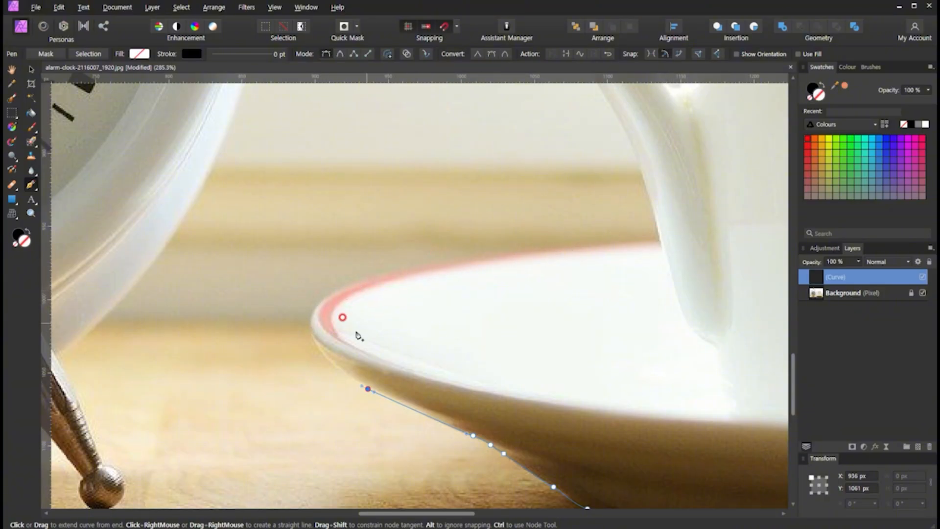
{"action": "left_click_drag", "start_coordinate": [311, 324], "coordinate": [308, 286]}
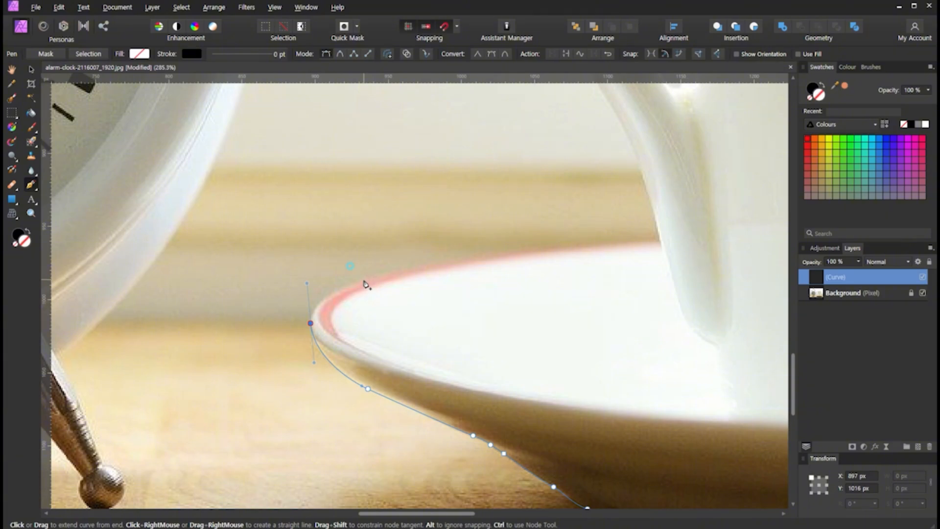
{"action": "left_click_drag", "start_coordinate": [365, 280], "coordinate": [398, 252]}
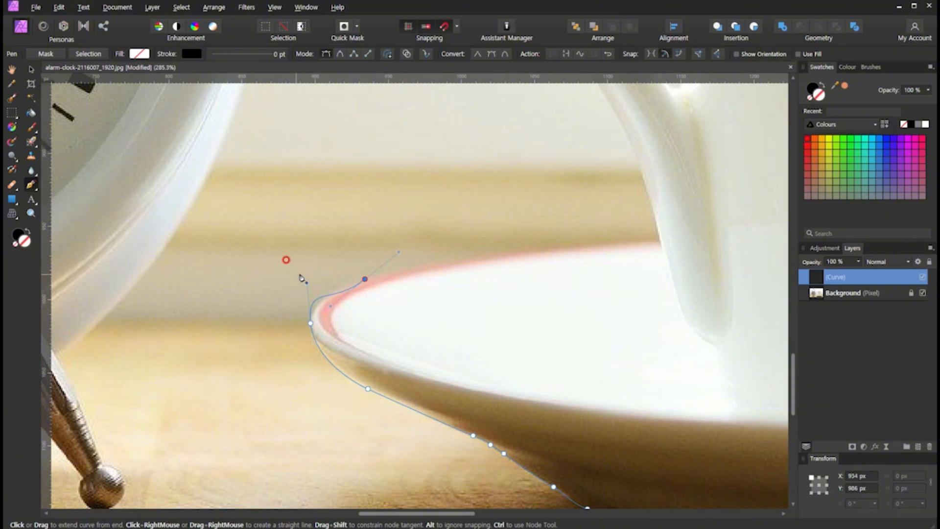
{"action": "key", "text": "ctrl+z"}
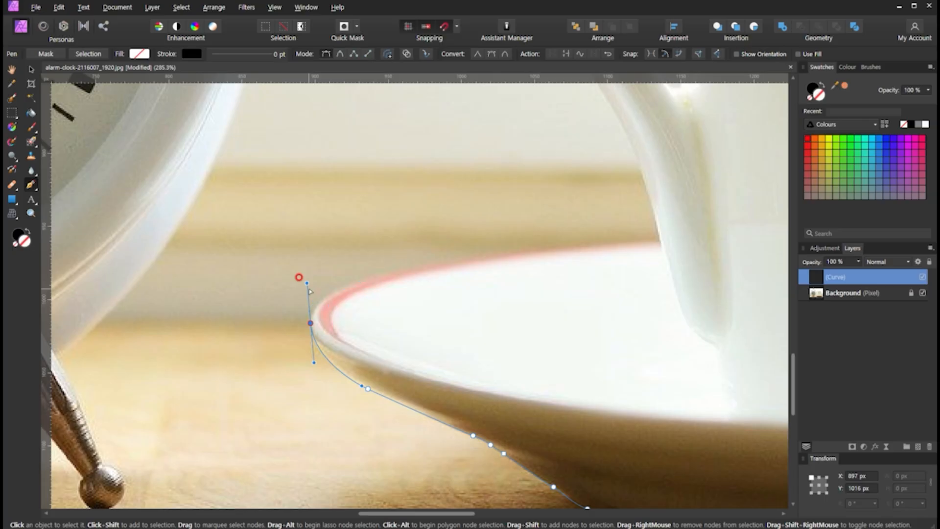
{"action": "left_click_drag", "start_coordinate": [308, 284], "coordinate": [309, 298]}
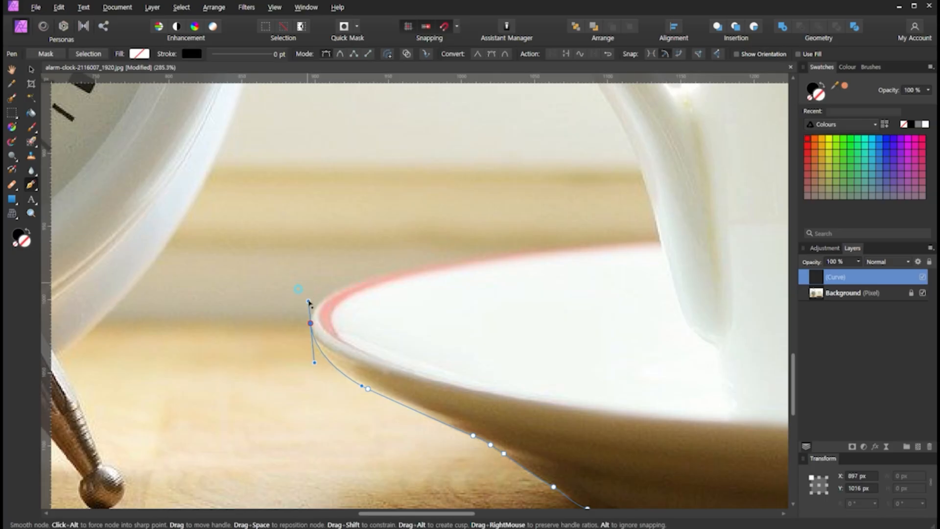
{"action": "left_click_drag", "start_coordinate": [309, 301], "coordinate": [307, 302]}
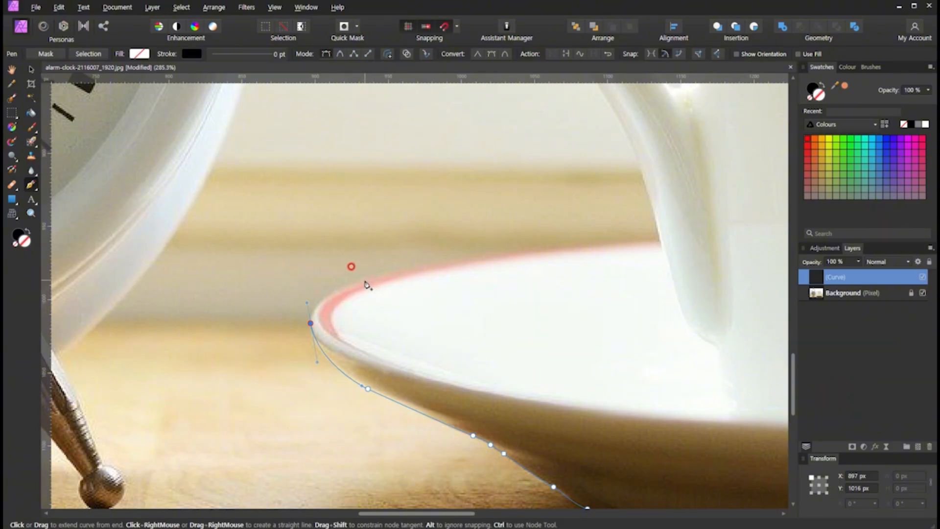
- Trace the saucer's red rim from the clock-side tip to the cup handle with two curved segments
{"action": "left_click_drag", "start_coordinate": [365, 280], "coordinate": [392, 273]}
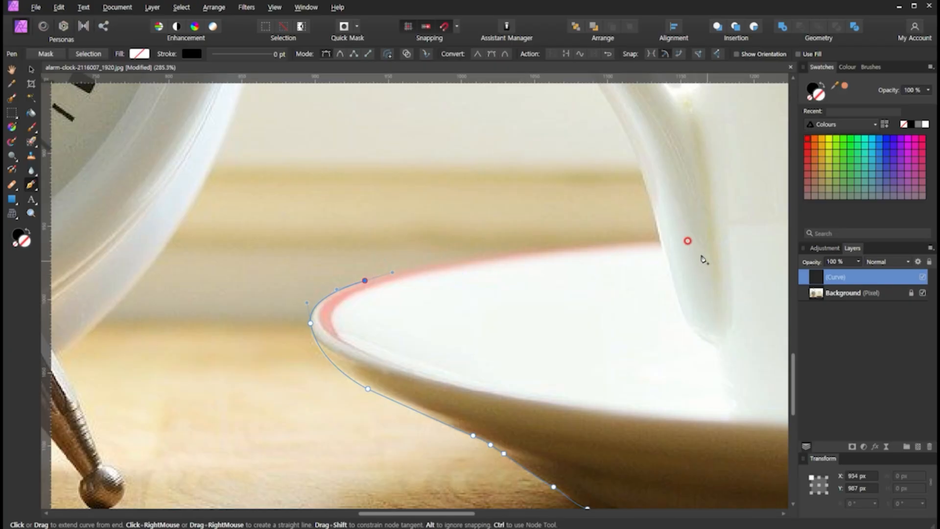
{"action": "left_click_drag", "start_coordinate": [667, 244], "coordinate": [741, 249]}
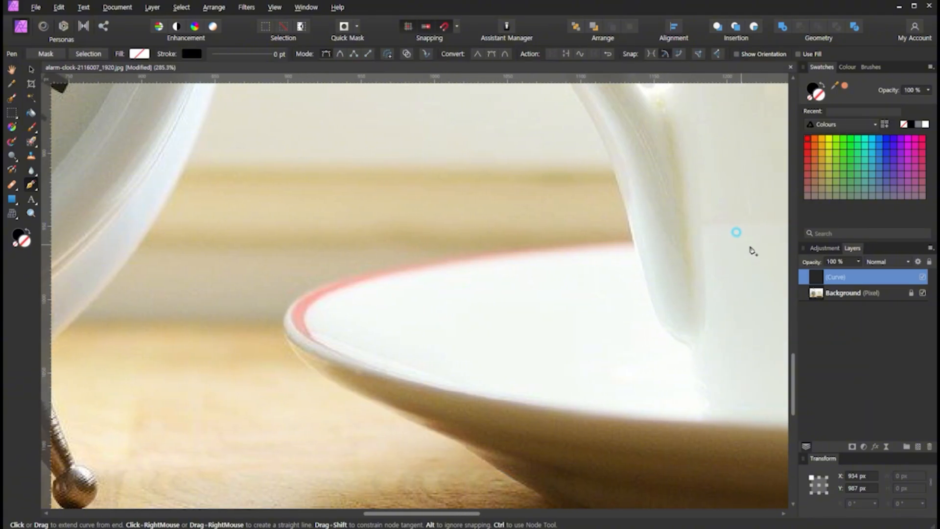
{"action": "left_click_drag", "start_coordinate": [752, 250], "coordinate": [780, 243]}
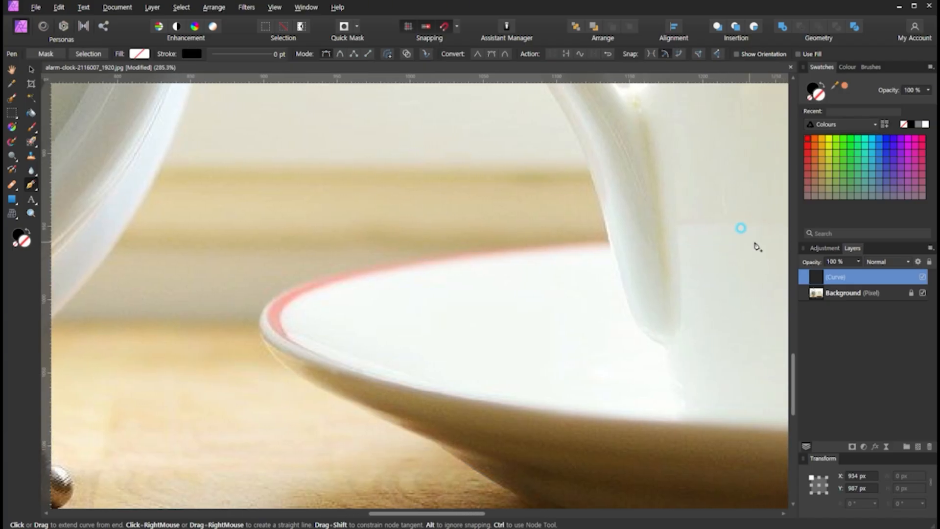
{"action": "left_click_drag", "start_coordinate": [755, 244], "coordinate": [653, 234]}
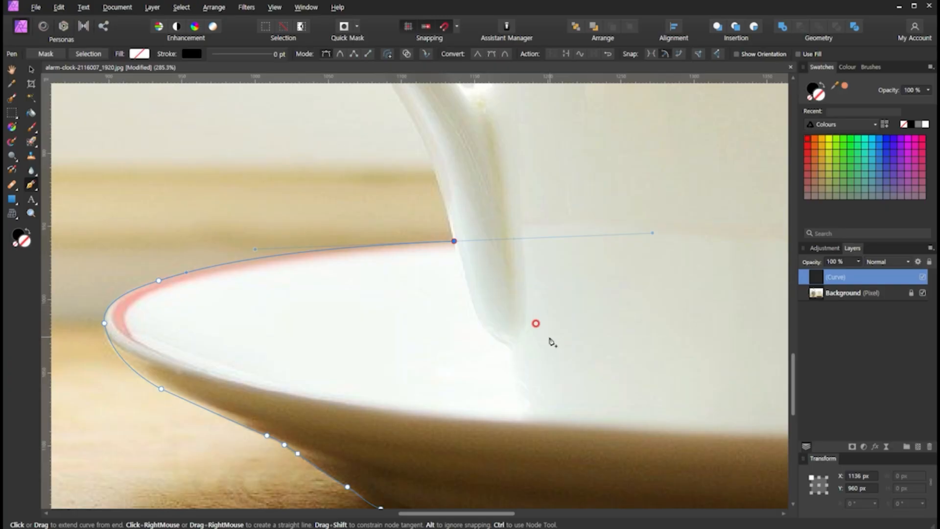
- Turn a sharp corner where the rim meets the cup handle, and curve up the handle's outer edge to a smooth node
{"action": "scroll", "coordinate": [539, 345], "scroll_direction": "down", "scroll_amount": 3}
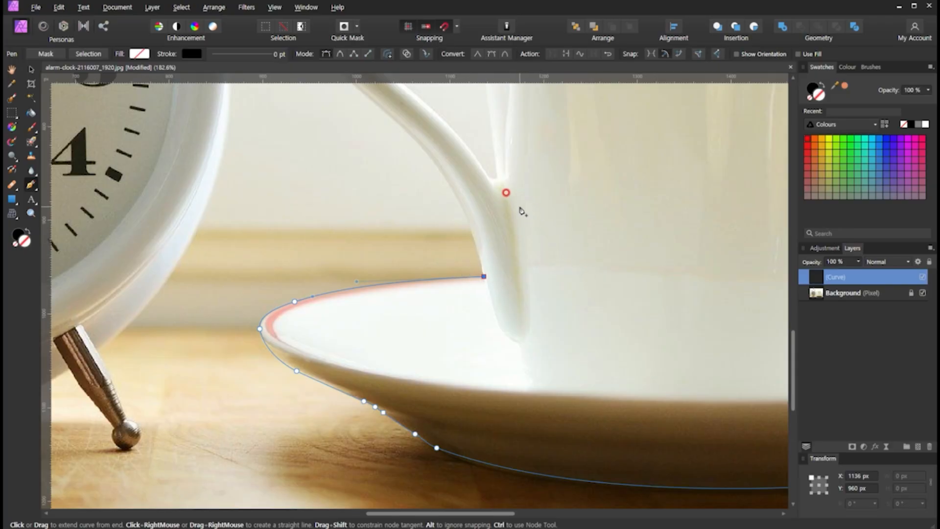
{"action": "left_click_drag", "start_coordinate": [521, 210], "coordinate": [540, 311]}
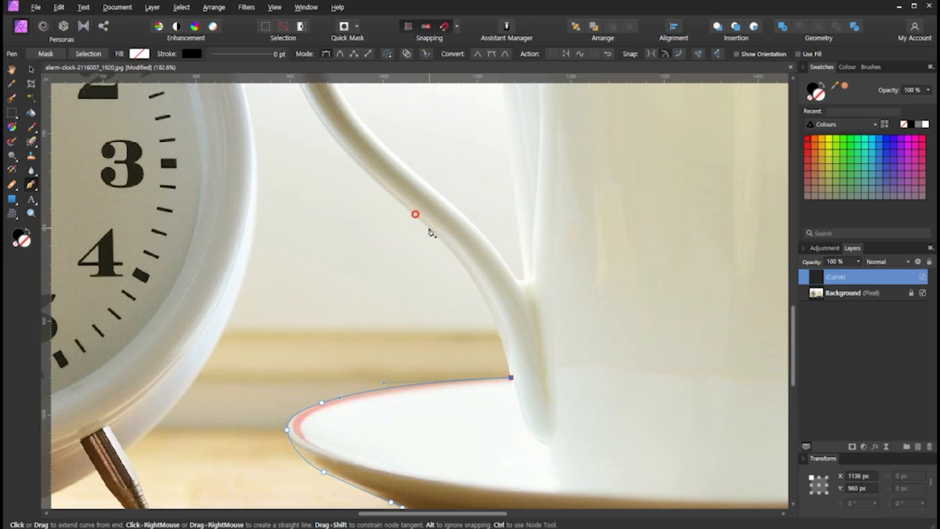
{"action": "left_click_drag", "start_coordinate": [430, 228], "coordinate": [356, 170]}
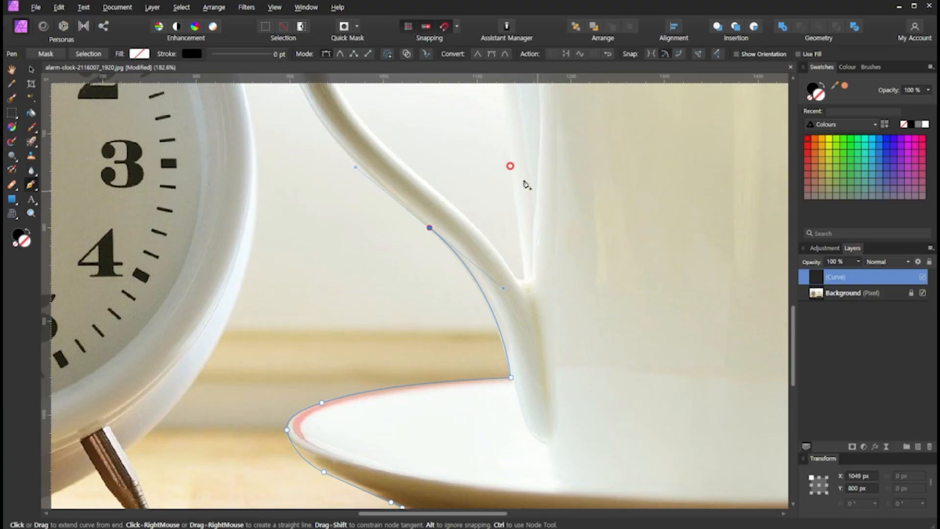
- Add a smooth node with short handles further up the outer edge of the cup handle
{"action": "key", "text": "space"}
{"action": "left_click_drag", "start_coordinate": [477, 160], "coordinate": [548, 310]}
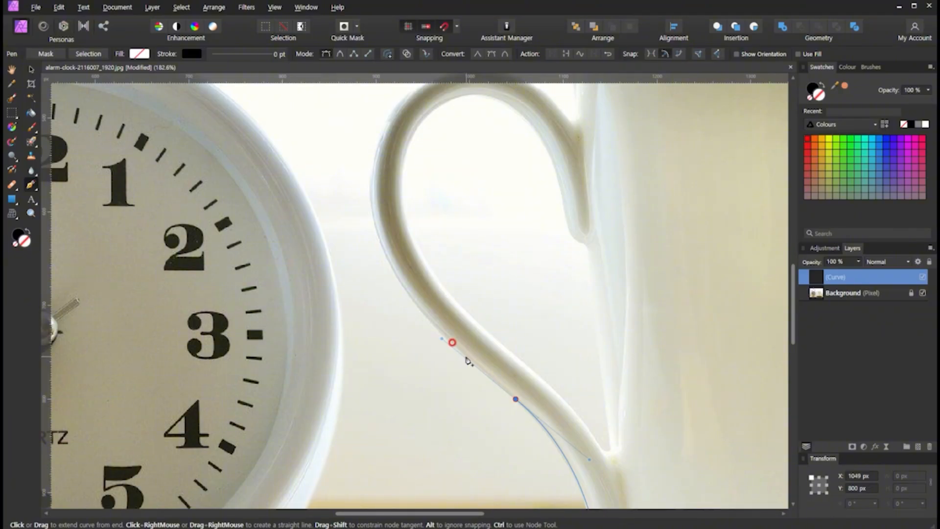
{"action": "left_click", "coordinate": [431, 323]}
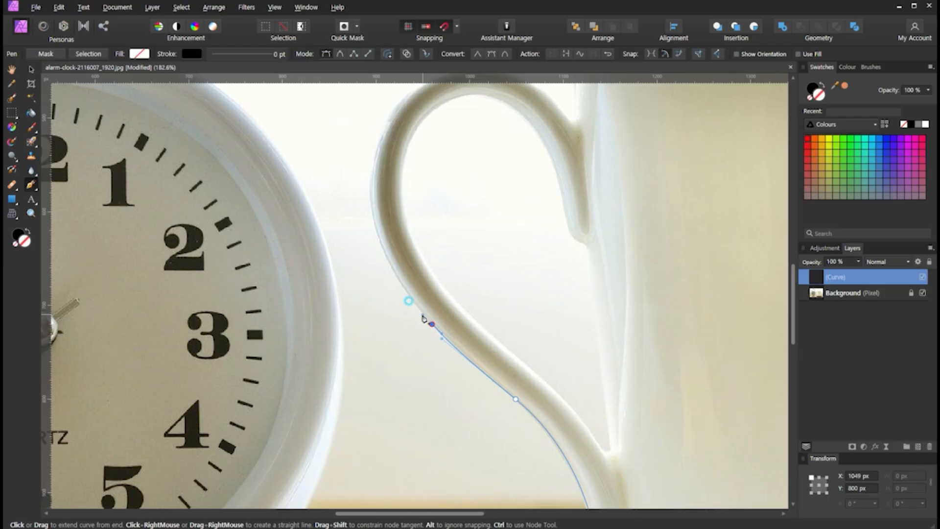
{"action": "left_click_drag", "start_coordinate": [423, 316], "coordinate": [424, 315]}
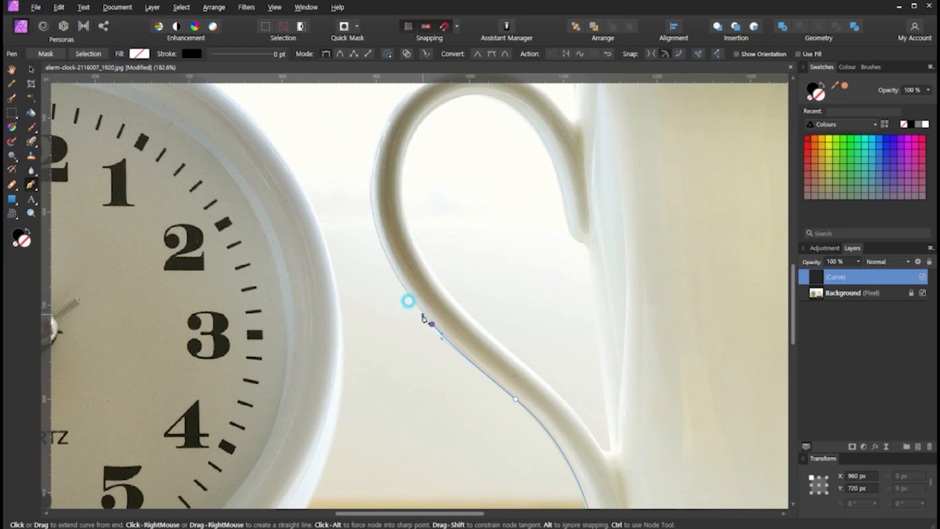
- Trace the cup handle's outer loop with three smooth nodes, over its top and down toward the cup body
{"action": "key", "text": "space"}
{"action": "left_click_drag", "start_coordinate": [446, 188], "coordinate": [439, 260]}
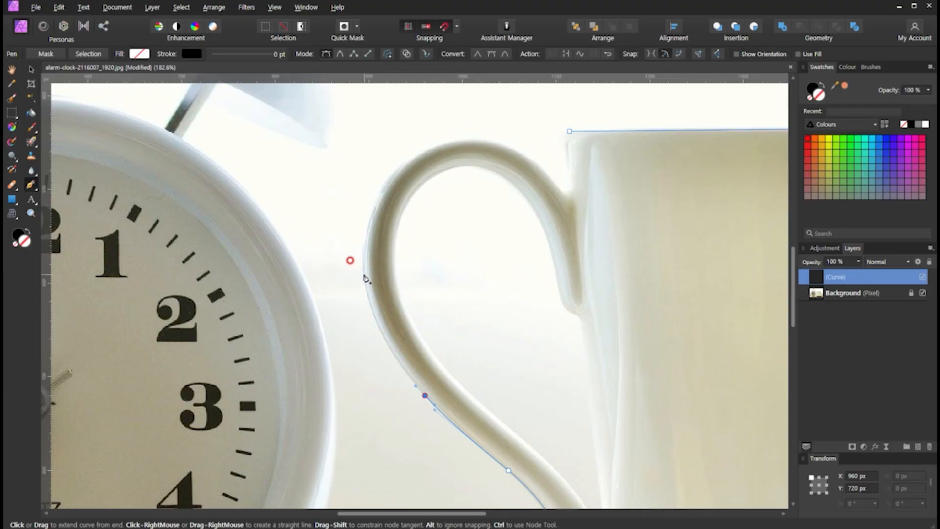
{"action": "left_click_drag", "start_coordinate": [364, 274], "coordinate": [362, 225]}
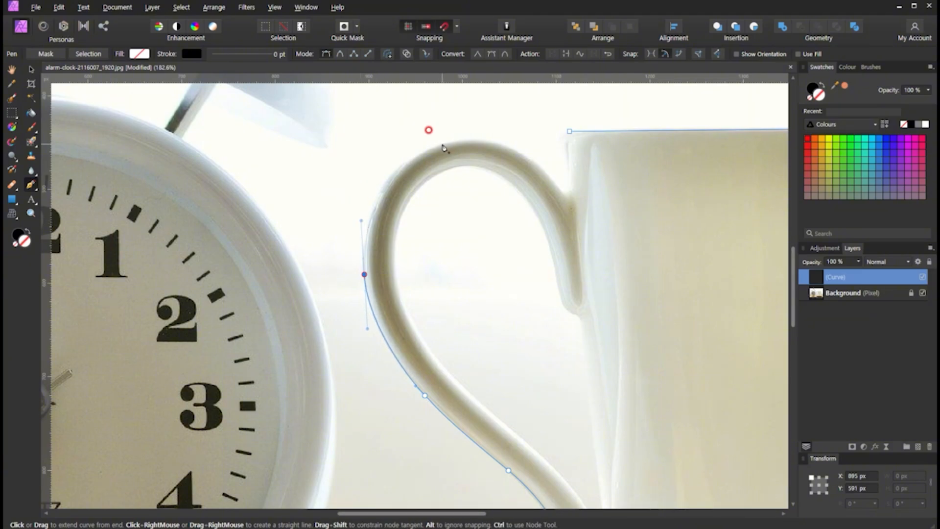
{"action": "left_click_drag", "start_coordinate": [443, 144], "coordinate": [509, 130]}
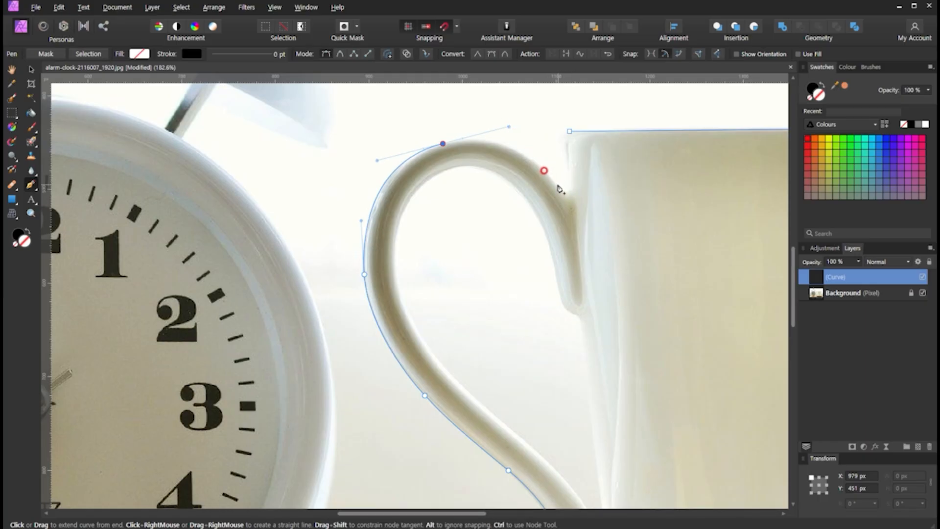
{"action": "left_click_drag", "start_coordinate": [558, 184], "coordinate": [569, 196]}
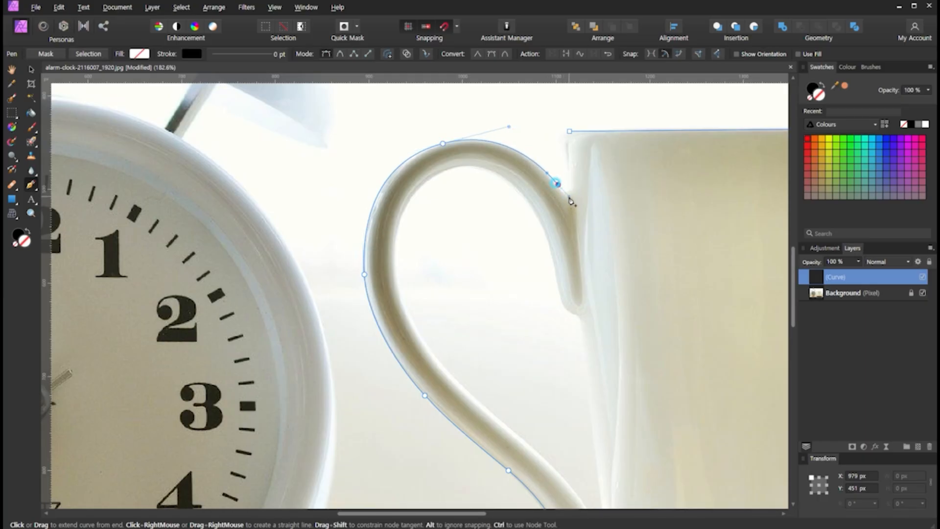
- Shorten the last node's outgoing handle and add a small smooth node in the notch where the cup handle meets the body
{"action": "left_click_drag", "start_coordinate": [619, 178], "coordinate": [584, 248]}
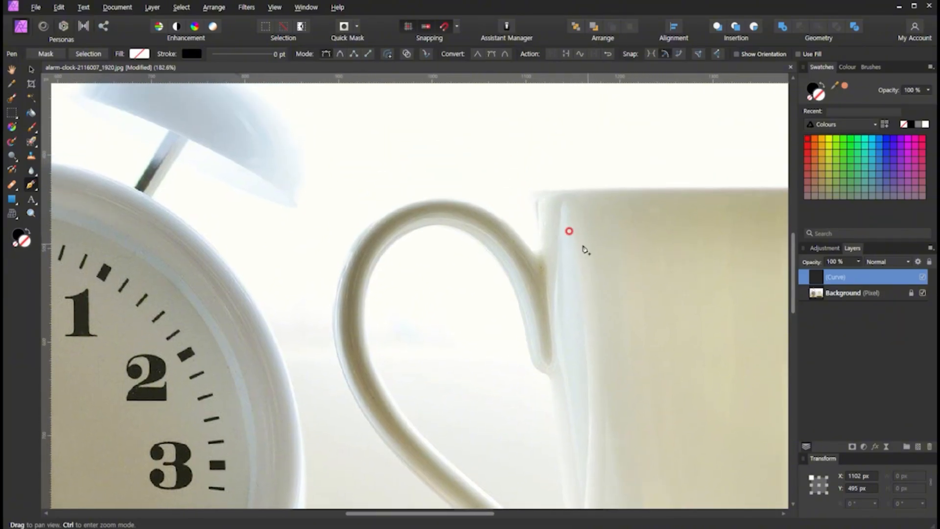
{"action": "scroll", "coordinate": [565, 249], "scroll_direction": "up", "scroll_amount": 4}
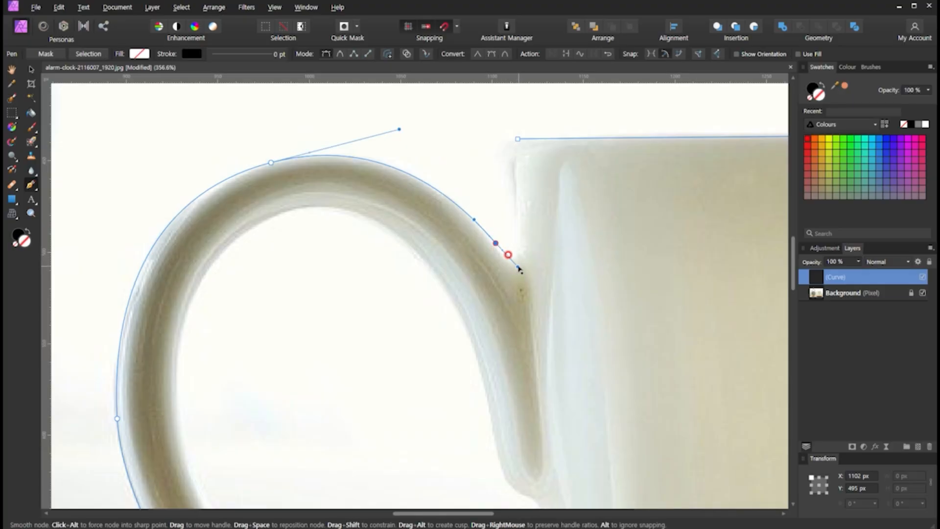
{"action": "left_click_drag", "start_coordinate": [519, 268], "coordinate": [500, 252]}
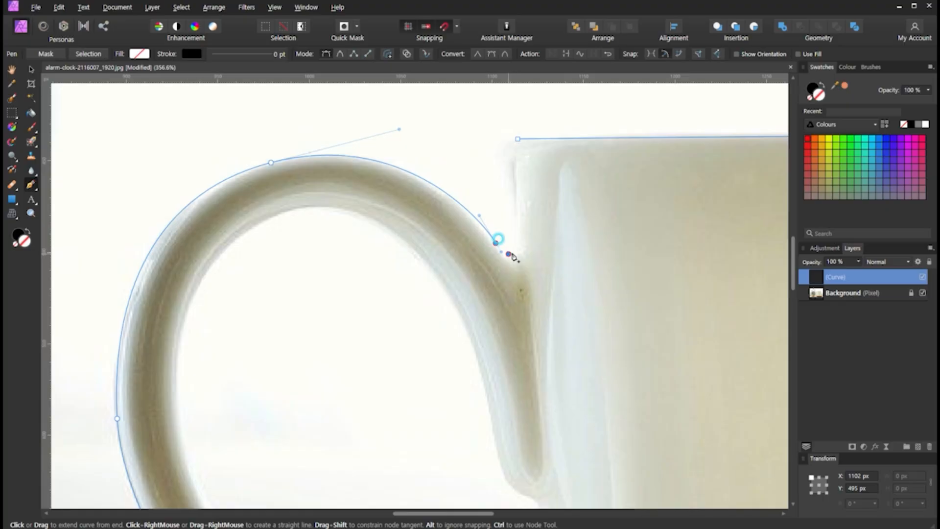
{"action": "left_click_drag", "start_coordinate": [509, 254], "coordinate": [516, 255]}
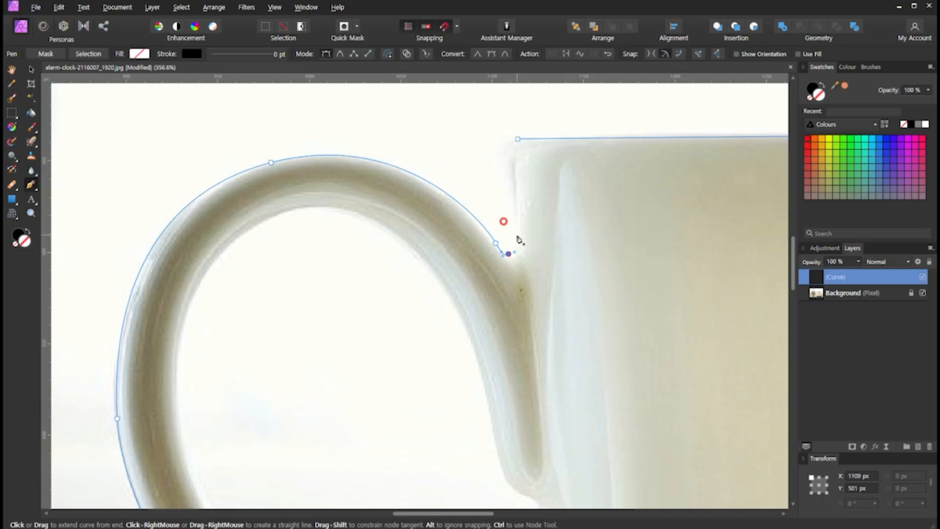
- Continue the path up the cup's handle-side edge with two nodes and close it at the starting node on the rim
{"action": "left_click", "coordinate": [514, 236]}
{"action": "left_click", "coordinate": [505, 165]}
{"action": "left_click_drag", "start_coordinate": [544, 183], "coordinate": [470, 225]}
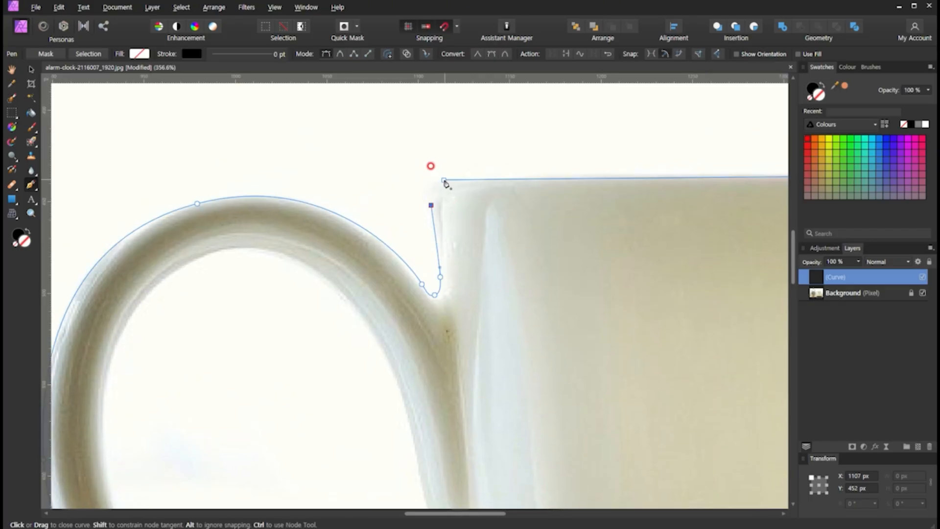
{"action": "mouse_move", "coordinate": [444, 181]}
{"action": "left_mouse_down"}
{"action": "mouse_move", "coordinate": [468, 183]}
{"action": "mouse_move", "coordinate": [439, 184]}
{"action": "left_mouse_up"}
{"action": "scroll", "coordinate": [510, 252], "scroll_direction": "down", "scroll_amount": 5}
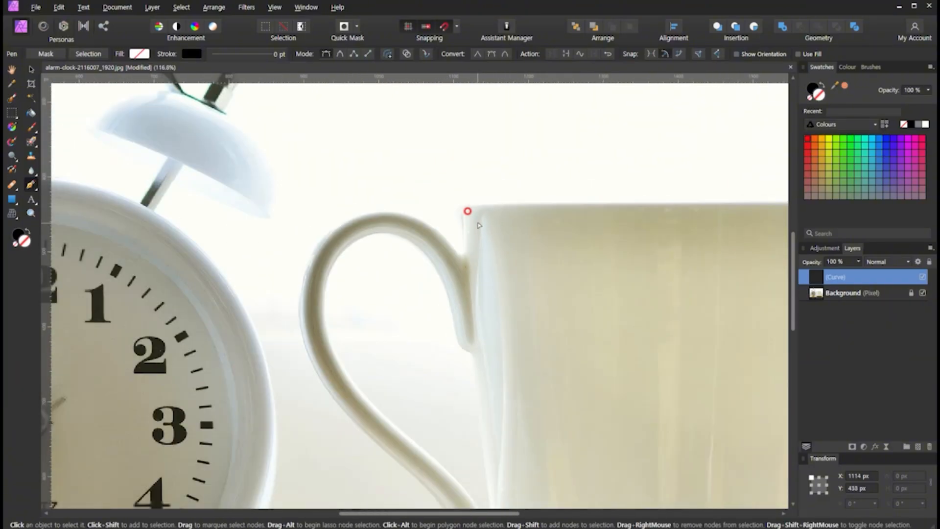
{"action": "scroll", "coordinate": [478, 224], "scroll_direction": "down", "scroll_amount": 3}
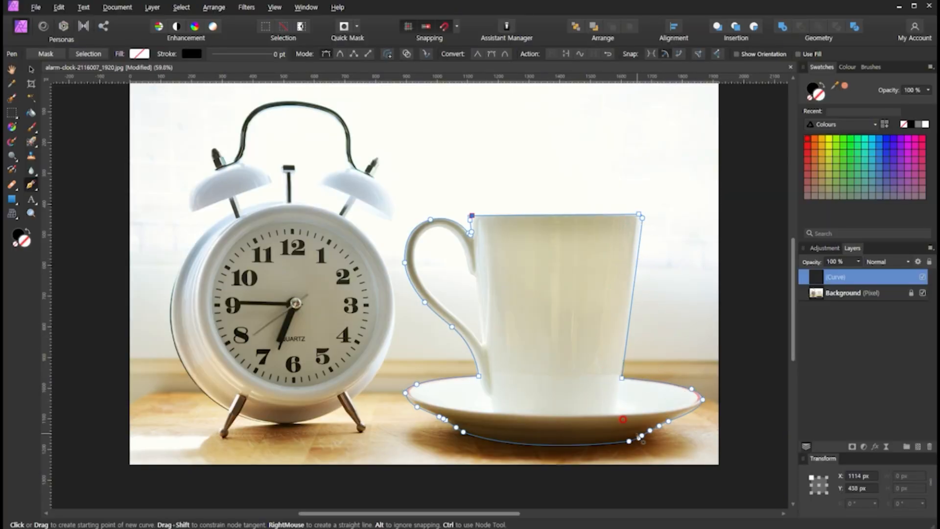
{"action": "scroll", "coordinate": [475, 245], "scroll_direction": "up", "scroll_amount": 2}
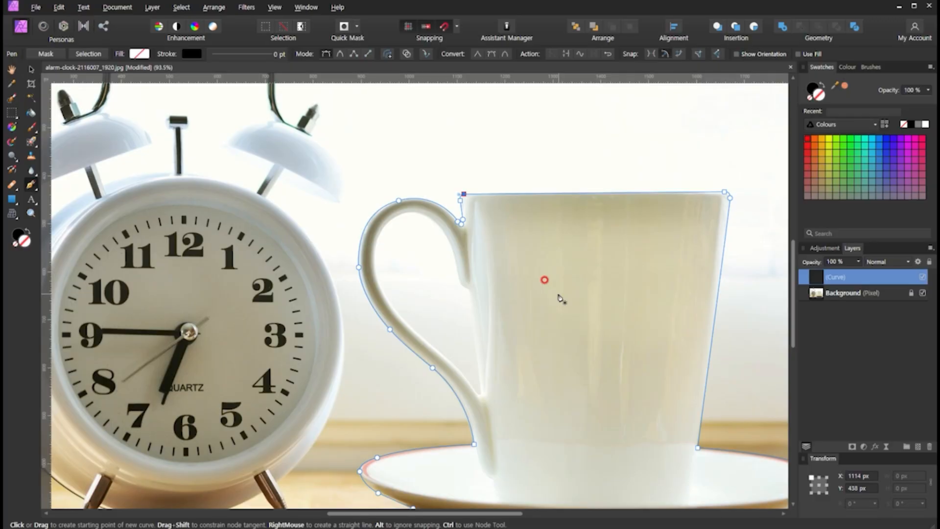
{"action": "left_click_drag", "start_coordinate": [769, 177], "coordinate": [772, 179]}
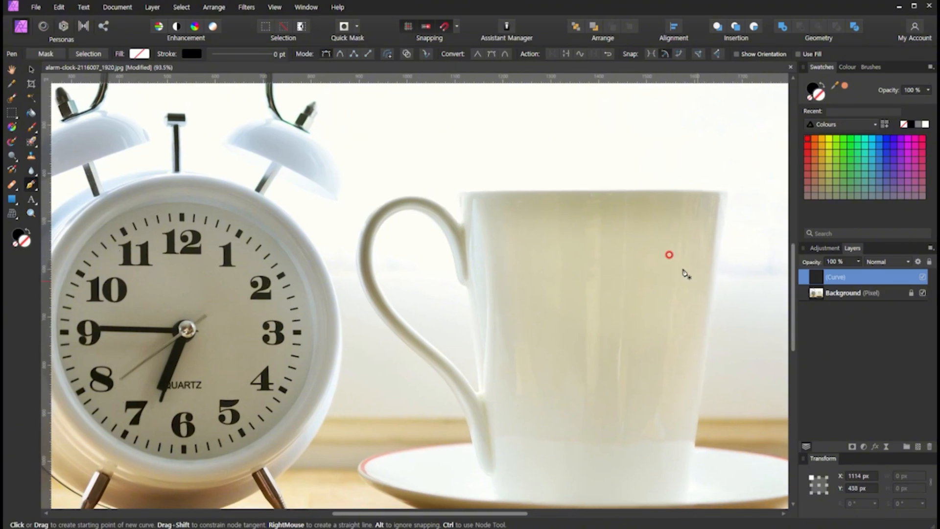
{"action": "left_click_drag", "start_coordinate": [686, 273], "coordinate": [586, 220]}
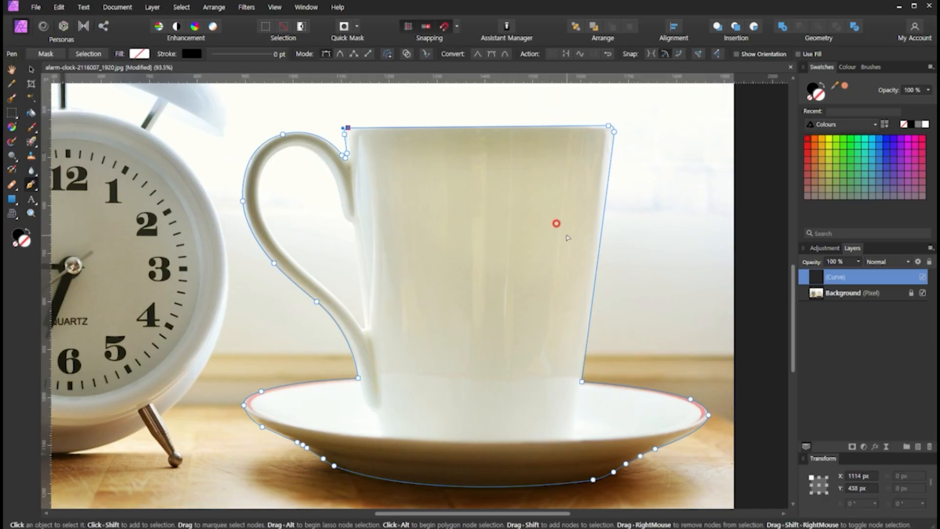
- Save the document as a new Affinity file named 컵 연습
{"action": "key", "text": "ctrl+s"}
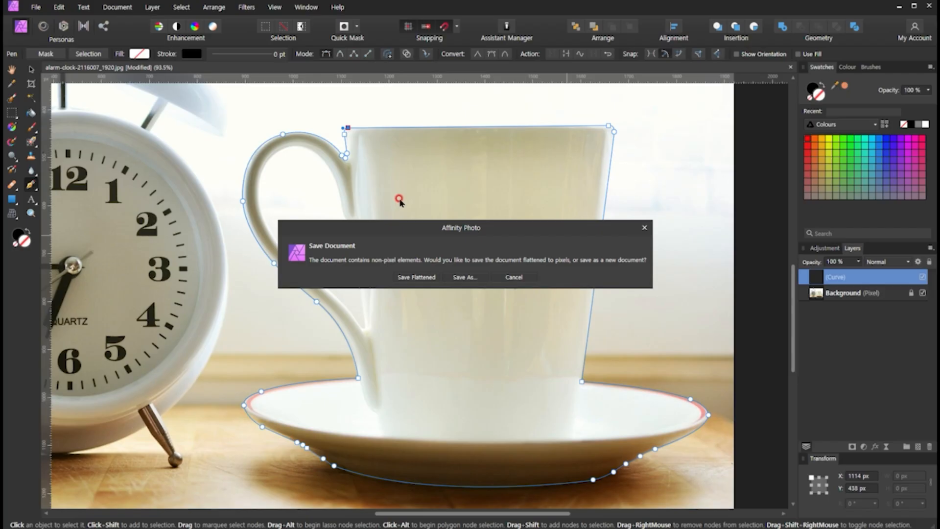
{"action": "left_click", "coordinate": [465, 277]}
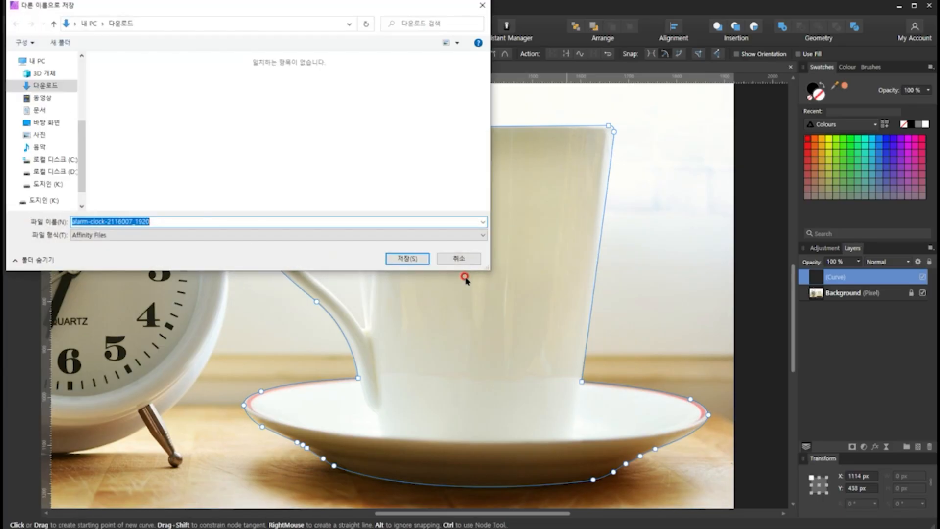
{"action": "key", "text": "BackSpace"}
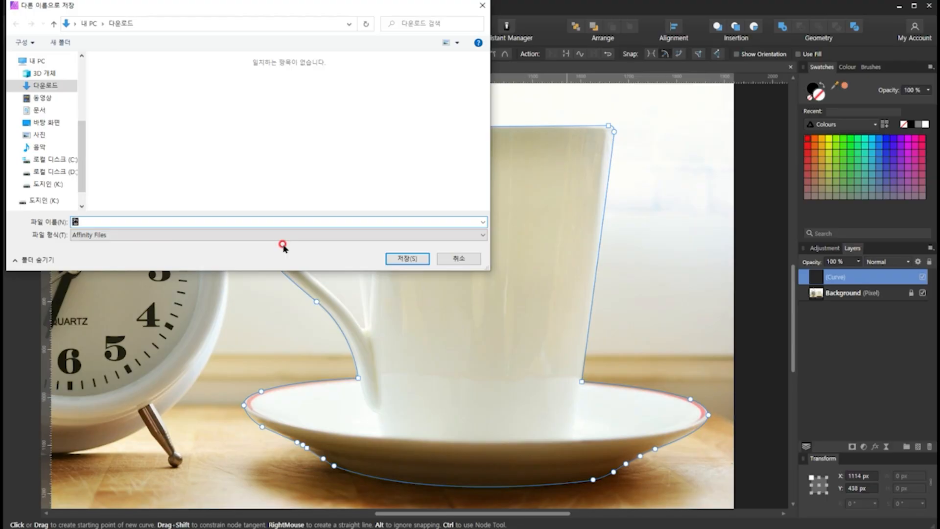
{"action": "type", "text": "컵 연습"}
{"action": "left_click", "coordinate": [413, 258]}
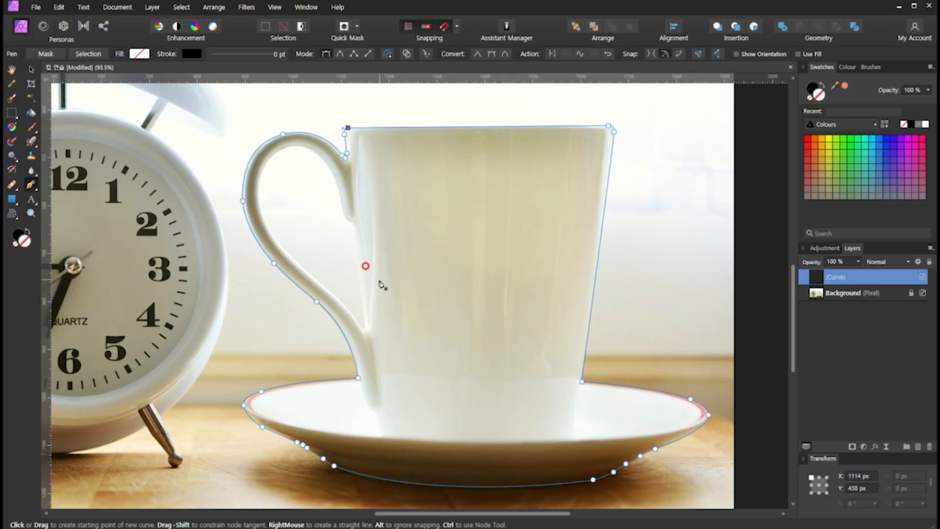
{"action": "left_click", "coordinate": [358, 266]}
{"action": "left_click", "coordinate": [354, 231]}
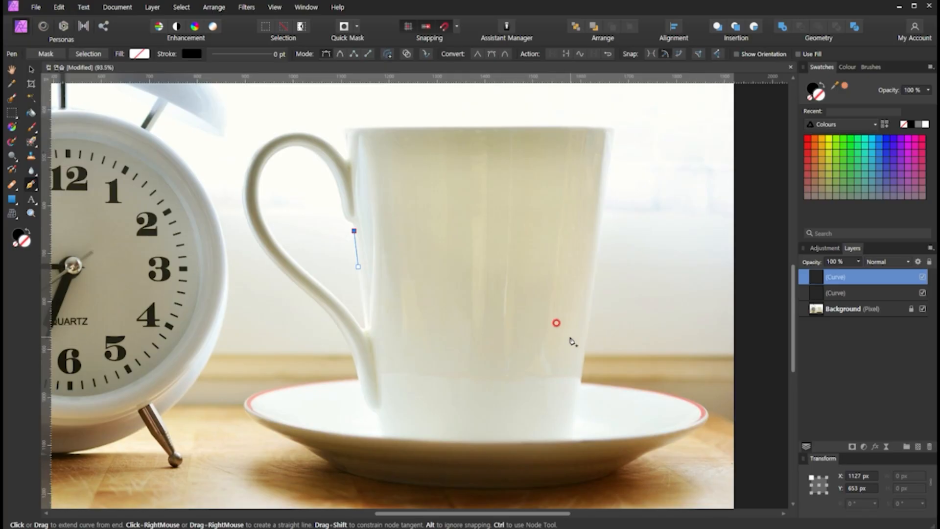
{"action": "key", "text": "ctrl+z"}
{"action": "key", "text": "ctrl+z"}
{"action": "key", "text": "v"}
{"action": "mouse_move", "coordinate": [598, 264]}
{"action": "left_mouse_down"}
{"action": "mouse_move", "coordinate": [621, 267]}
{"action": "mouse_move", "coordinate": [611, 263]}
{"action": "left_mouse_up"}
{"action": "key", "text": "ctrl+z"}
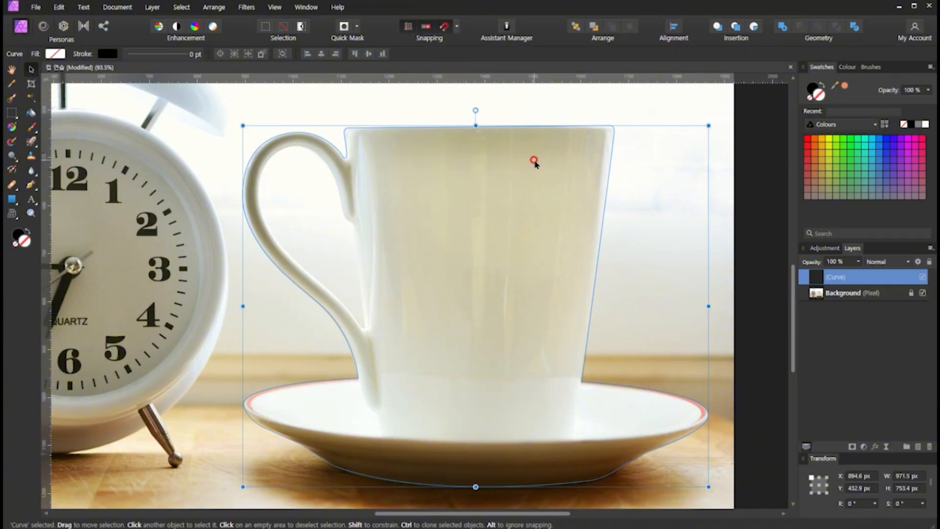
- Draw a separate closed Pen path around the opening inside the cup handle
{"action": "key", "text": "p"}
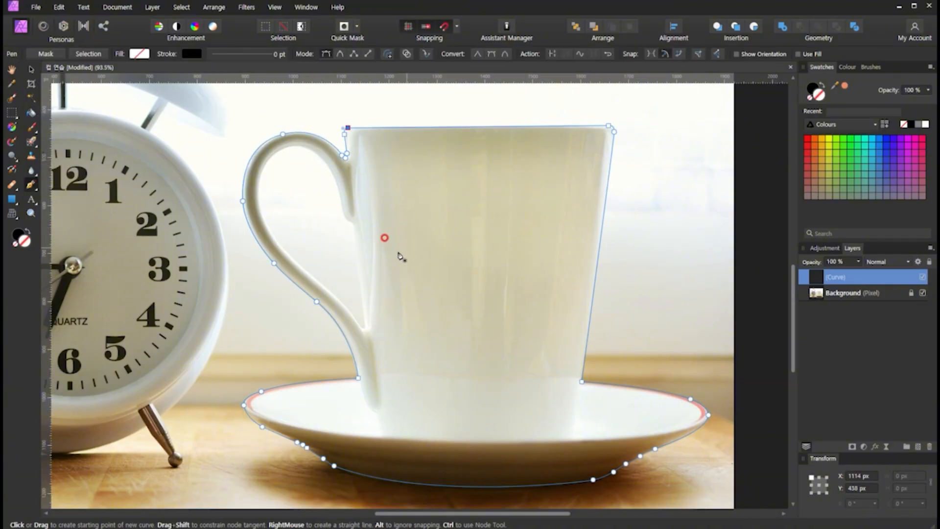
{"action": "left_click", "coordinate": [387, 253]}
{"action": "left_click", "coordinate": [343, 206]}
{"action": "key", "text": "ctrl+z"}
{"action": "left_click", "coordinate": [365, 324]}
{"action": "left_click", "coordinate": [354, 223]}
{"action": "left_click", "coordinate": [343, 218]}
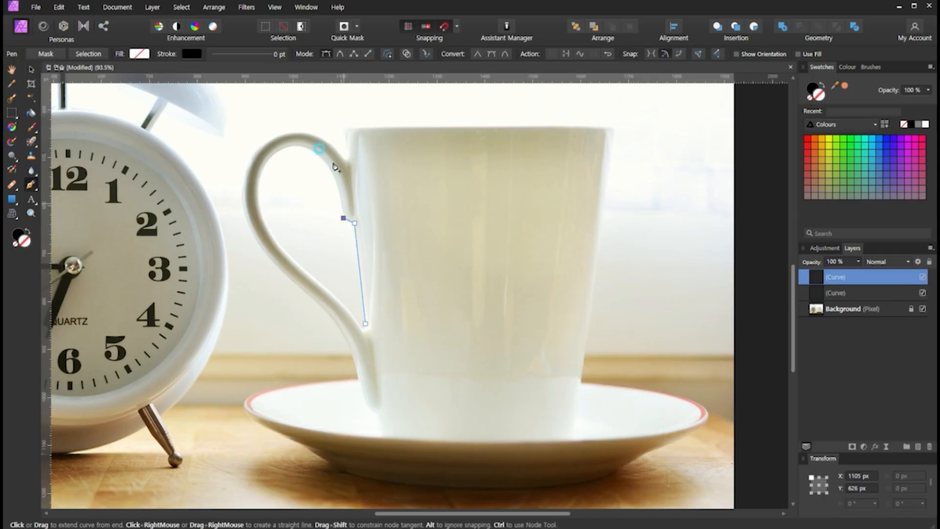
{"action": "left_click_drag", "start_coordinate": [311, 150], "coordinate": [288, 148]}
{"action": "left_click_drag", "start_coordinate": [259, 192], "coordinate": [273, 237]}
{"action": "left_click_drag", "start_coordinate": [304, 273], "coordinate": [318, 280]}
{"action": "left_click_drag", "start_coordinate": [345, 306], "coordinate": [366, 314]}
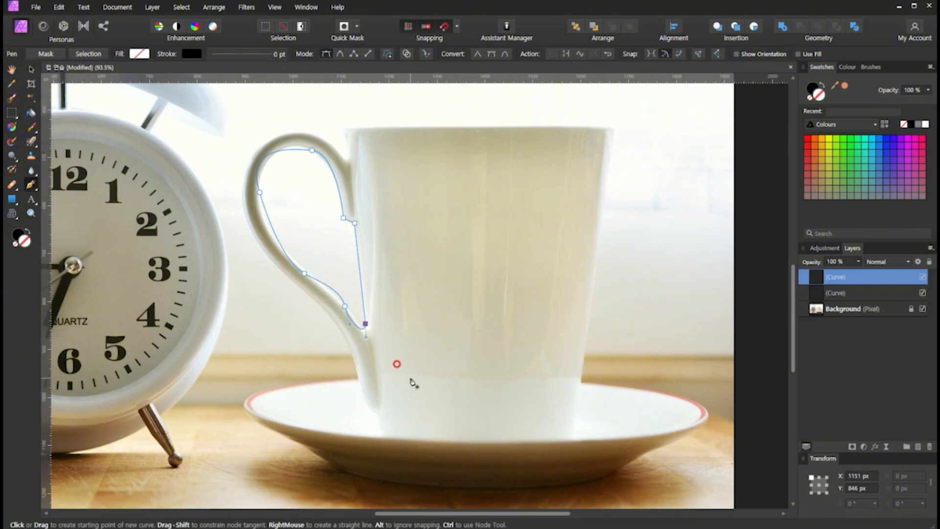
- Fill the handle-opening curve with orange and the cup and saucer curve with yellow-green
{"action": "key", "text": "v"}
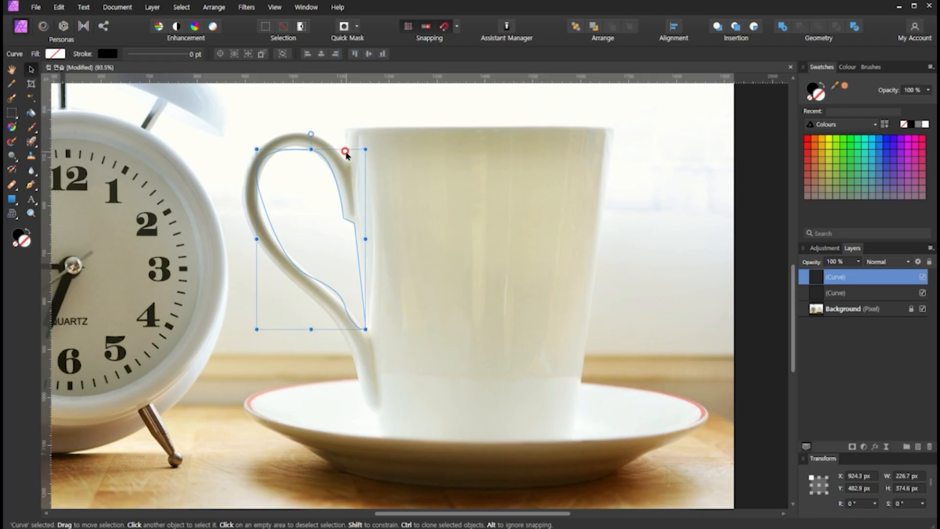
{"action": "left_click", "coordinate": [821, 139]}
{"action": "left_click", "coordinate": [403, 125]}
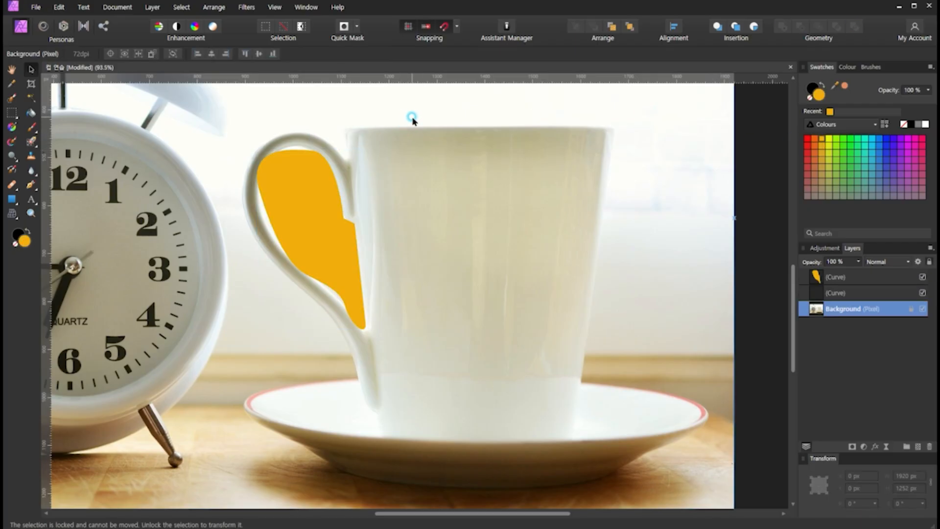
{"action": "left_click", "coordinate": [415, 129]}
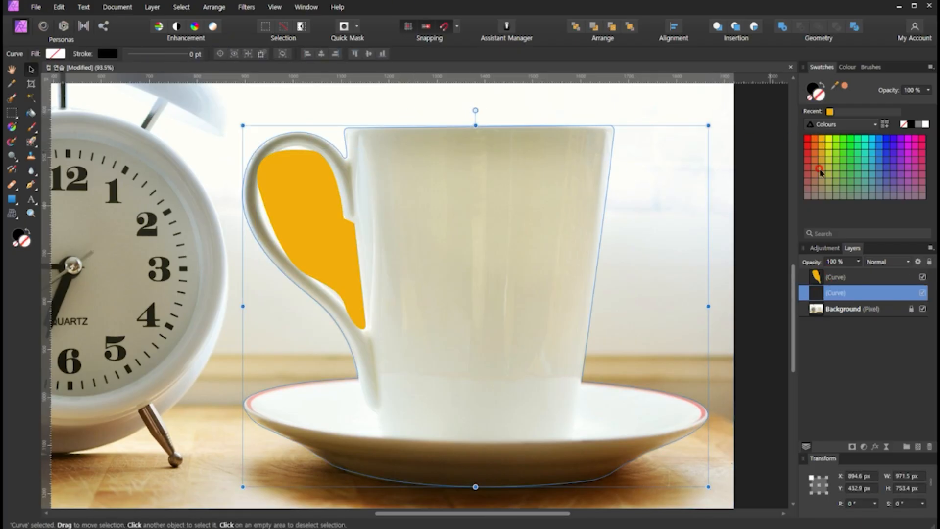
{"action": "left_click", "coordinate": [828, 146]}
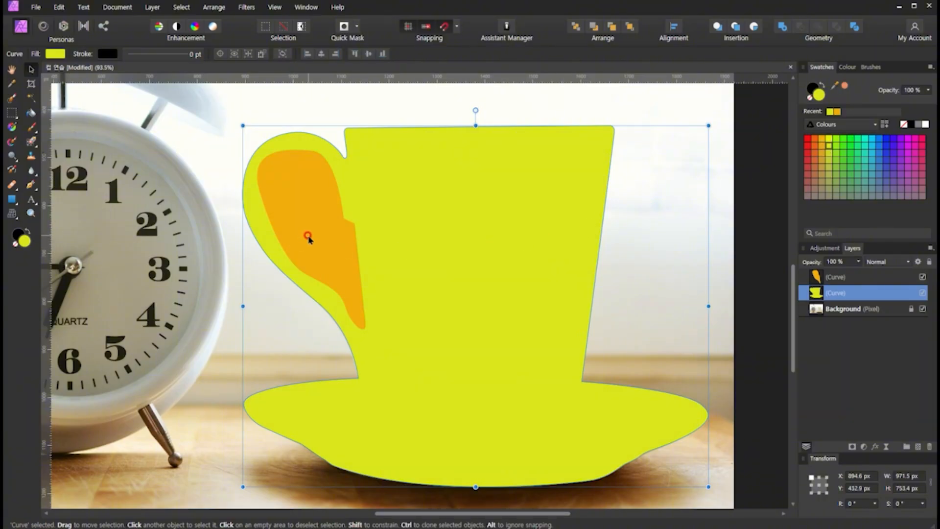
- Try moving the orange handle-opening shape onto the cup body, and undo the move
{"action": "left_click", "coordinate": [348, 258]}
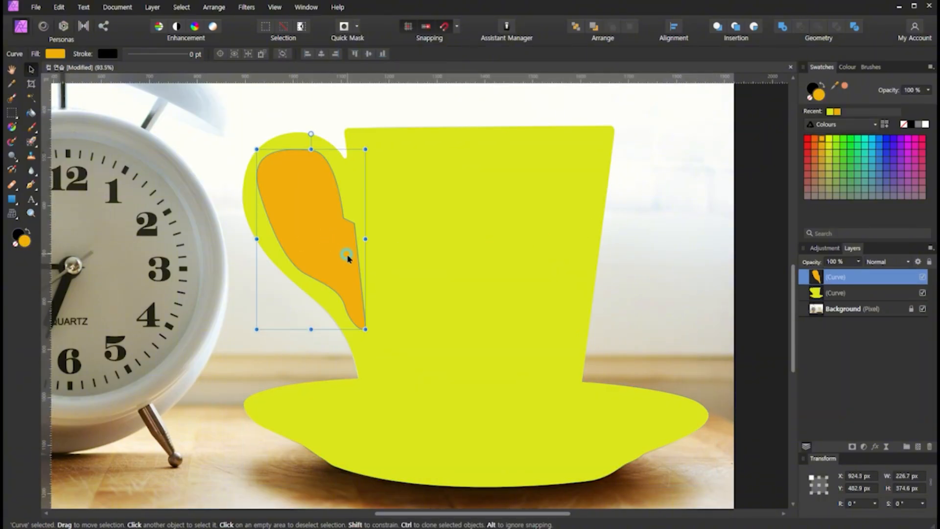
{"action": "left_click_drag", "start_coordinate": [315, 237], "coordinate": [467, 265]}
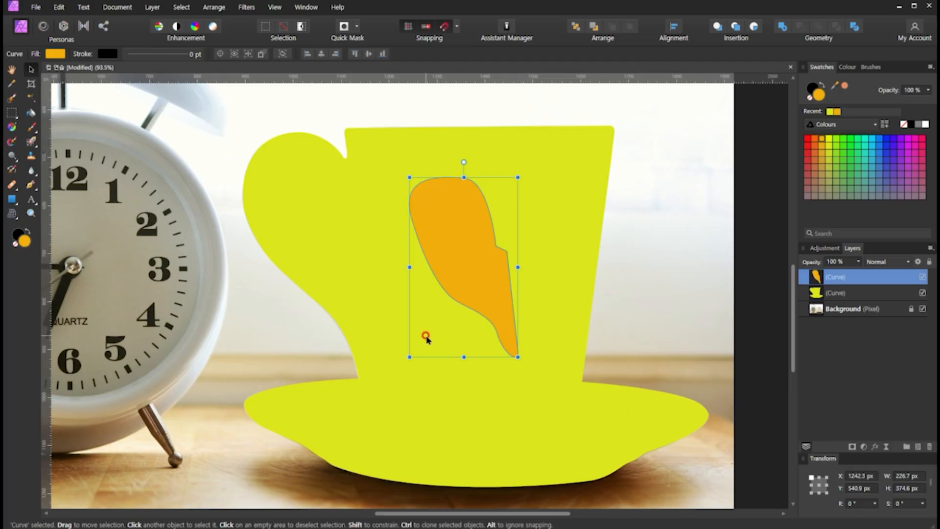
{"action": "key", "text": "ctrl+z"}
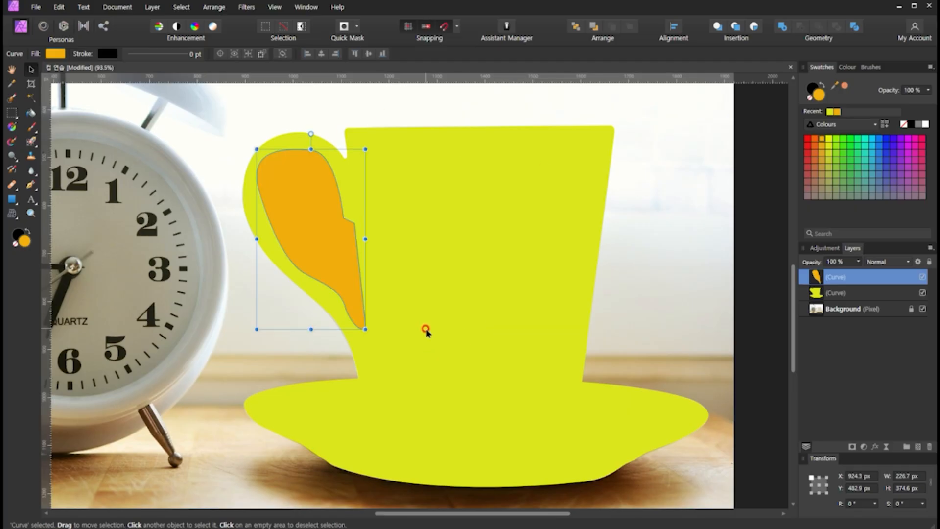
- Undo the cup curve's yellow-green fill and delete the orange handle-opening shape
{"action": "key", "text": "ctrl+z"}
{"action": "key", "text": "ctrl+z"}
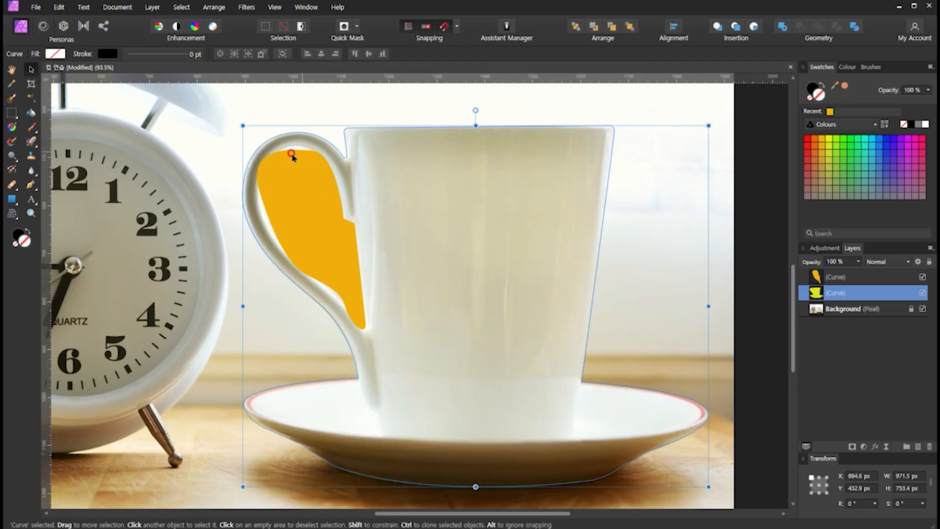
{"action": "left_click", "coordinate": [306, 219]}
{"action": "key", "text": "Delete"}
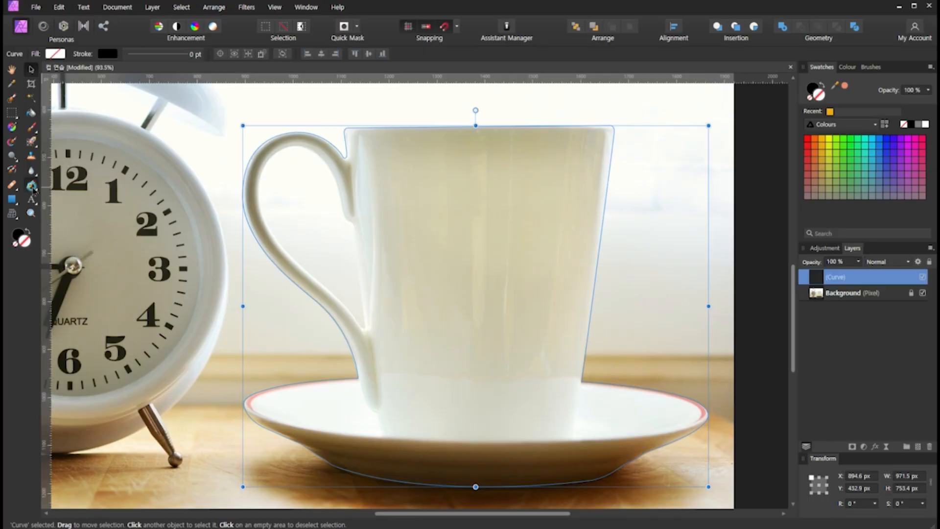
- With the Pen tool, turn on the option that adds new curves to the selected curve object
{"action": "left_click", "coordinate": [32, 187]}
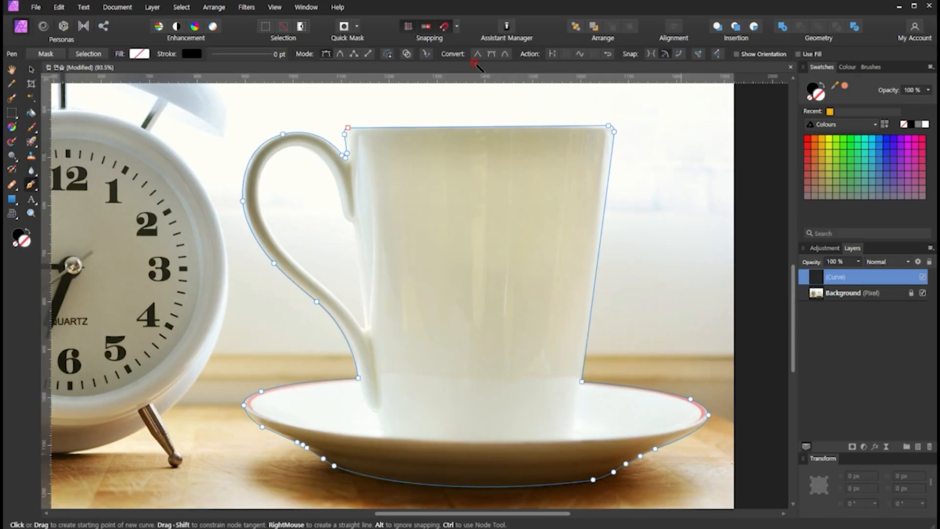
{"action": "mouse_move", "coordinate": [415, 61]}
{"action": "left_mouse_down"}
{"action": "mouse_move", "coordinate": [396, 48]}
{"action": "mouse_move", "coordinate": [413, 52]}
{"action": "mouse_move", "coordinate": [415, 106]}
{"action": "mouse_move", "coordinate": [442, 95]}
{"action": "mouse_move", "coordinate": [416, 83]}
{"action": "mouse_move", "coordinate": [425, 110]}
{"action": "mouse_move", "coordinate": [446, 125]}
{"action": "mouse_move", "coordinate": [461, 103]}
{"action": "mouse_move", "coordinate": [425, 99]}
{"action": "left_mouse_up"}
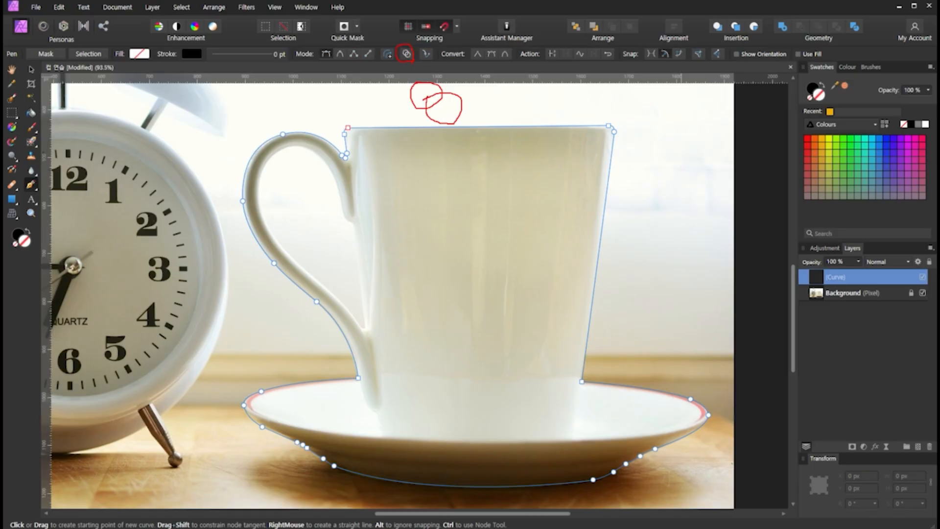
{"action": "key", "text": "Escape"}
{"action": "left_click", "coordinate": [407, 53]}
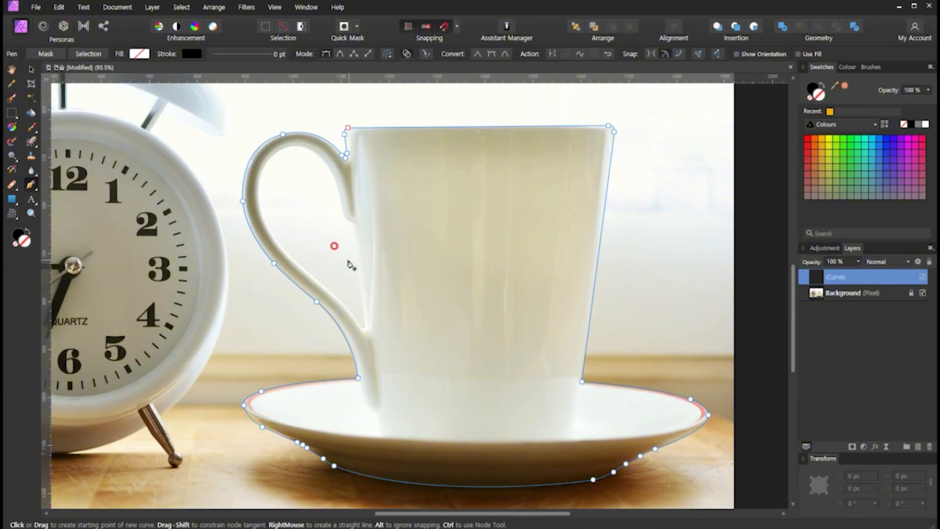
- Start the handle-opening curve at its lower corner, run it up the cup's edge and round the notch below the handle's upper joint
{"action": "scroll", "coordinate": [351, 264], "scroll_direction": "up", "scroll_amount": 3}
{"action": "left_click_drag", "start_coordinate": [359, 226], "coordinate": [429, 295]}
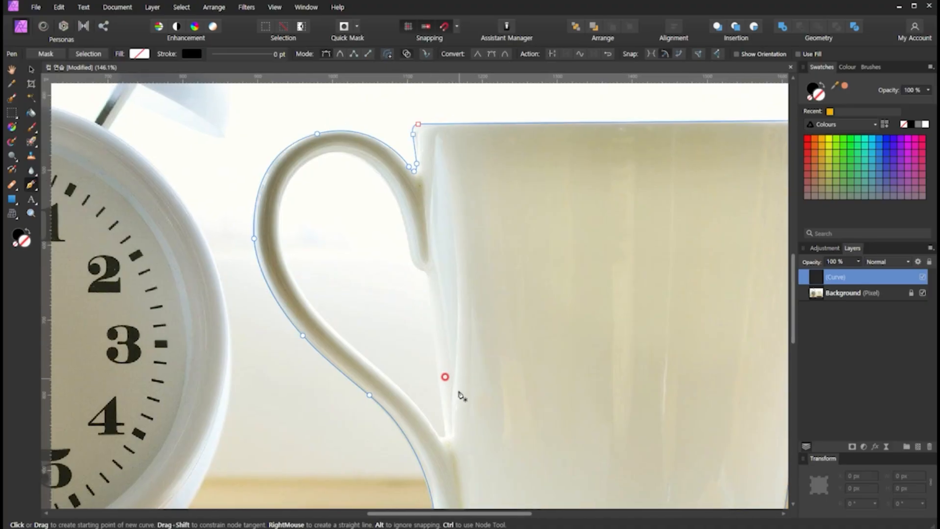
{"action": "left_click", "coordinate": [445, 429]}
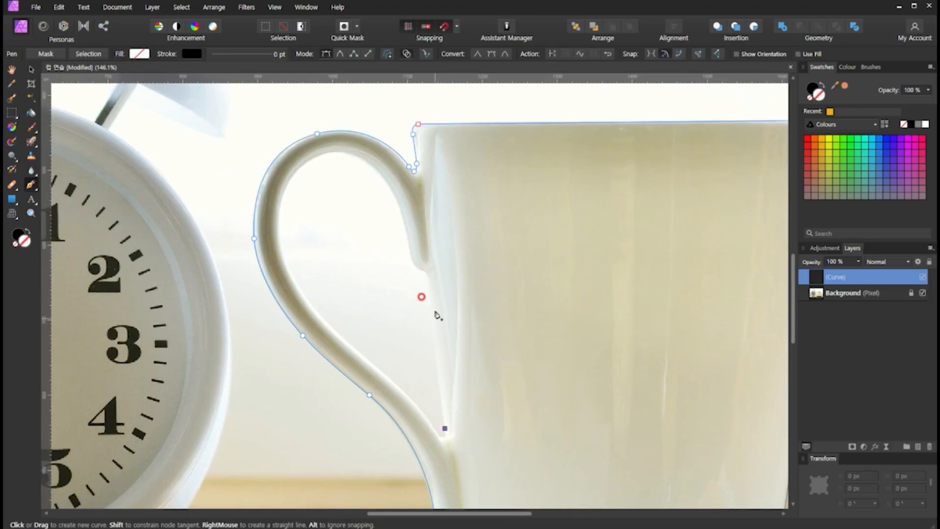
{"action": "left_click", "coordinate": [429, 281]}
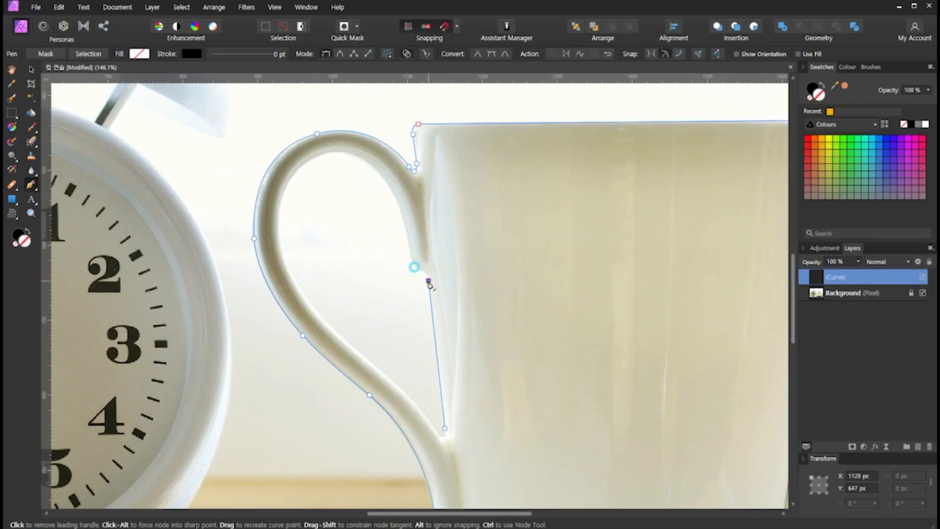
{"action": "scroll", "coordinate": [430, 284], "scroll_direction": "up", "scroll_amount": 3}
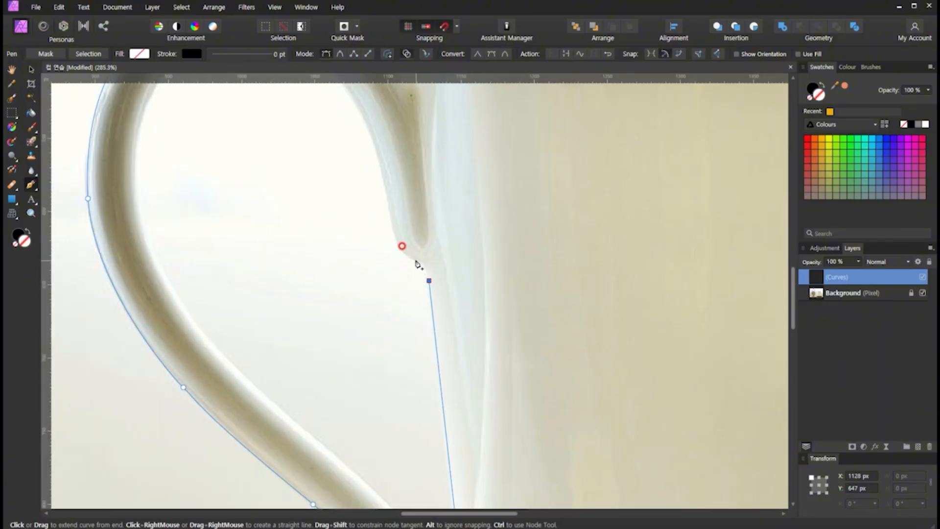
{"action": "left_click_drag", "start_coordinate": [414, 260], "coordinate": [402, 258]}
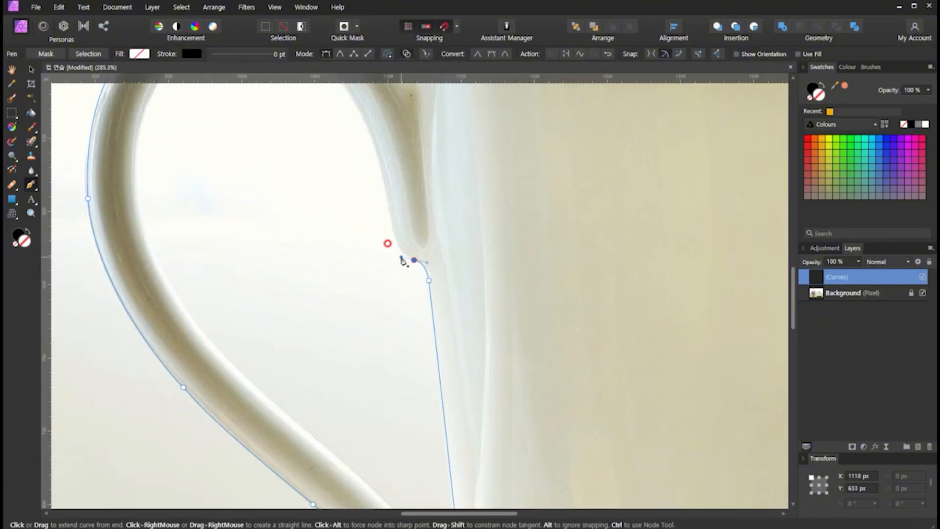
{"action": "left_click_drag", "start_coordinate": [392, 223], "coordinate": [389, 208]}
- Curve the inner path over the top of the handle opening and shorten the top node's leading direction handle
{"action": "left_click_drag", "start_coordinate": [406, 130], "coordinate": [508, 253]}
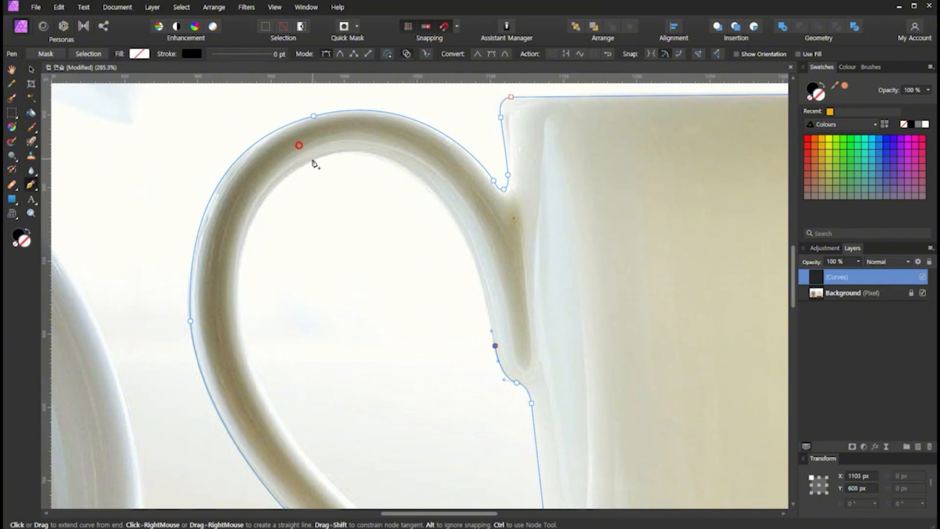
{"action": "left_click_drag", "start_coordinate": [313, 158], "coordinate": [164, 210]}
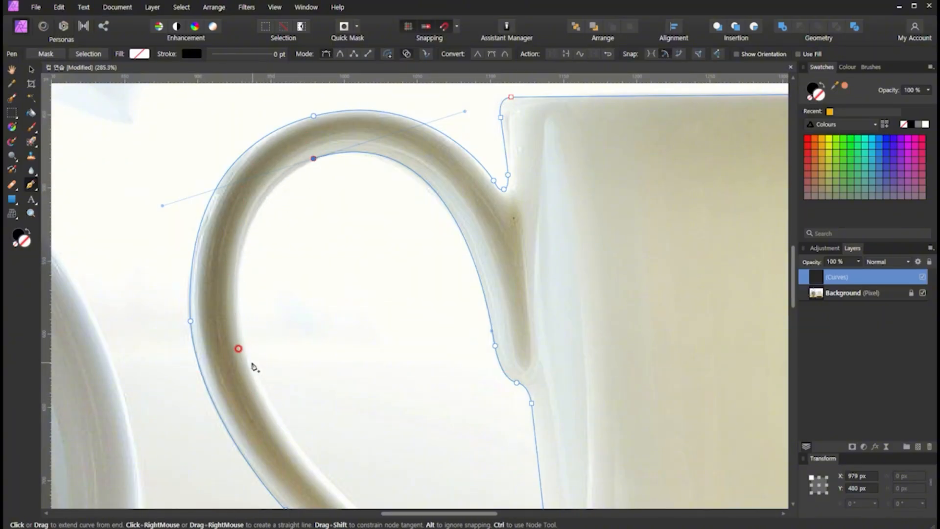
{"action": "left_click_drag", "start_coordinate": [251, 361], "coordinate": [272, 422]}
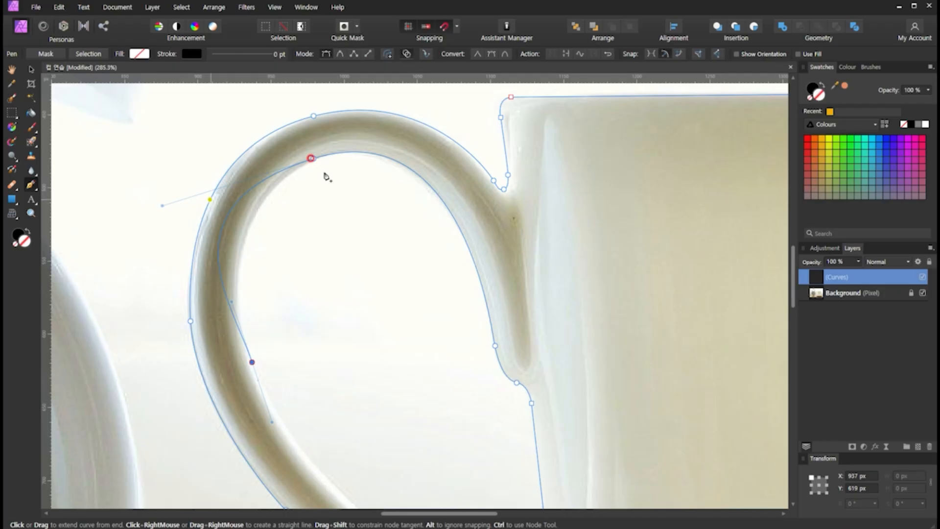
{"action": "key", "text": "ctrl+z"}
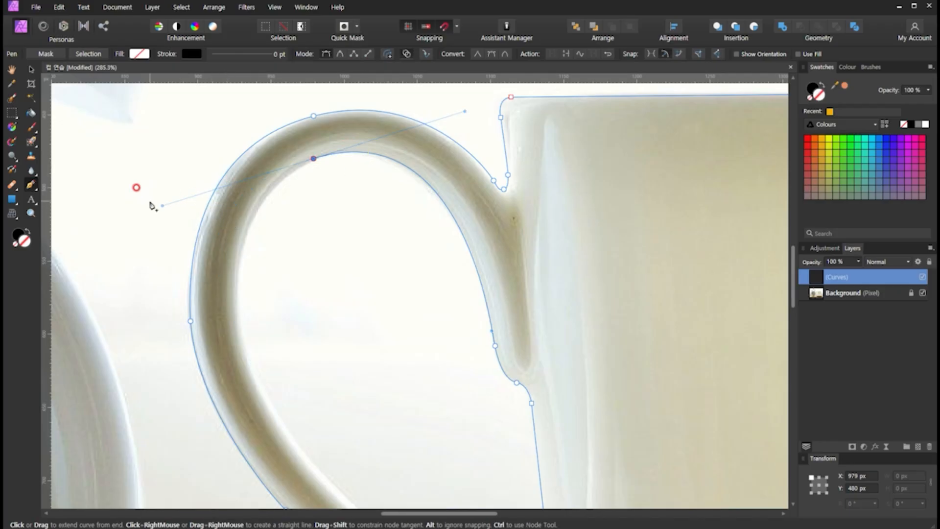
{"action": "left_click_drag", "start_coordinate": [162, 206], "coordinate": [258, 178]}
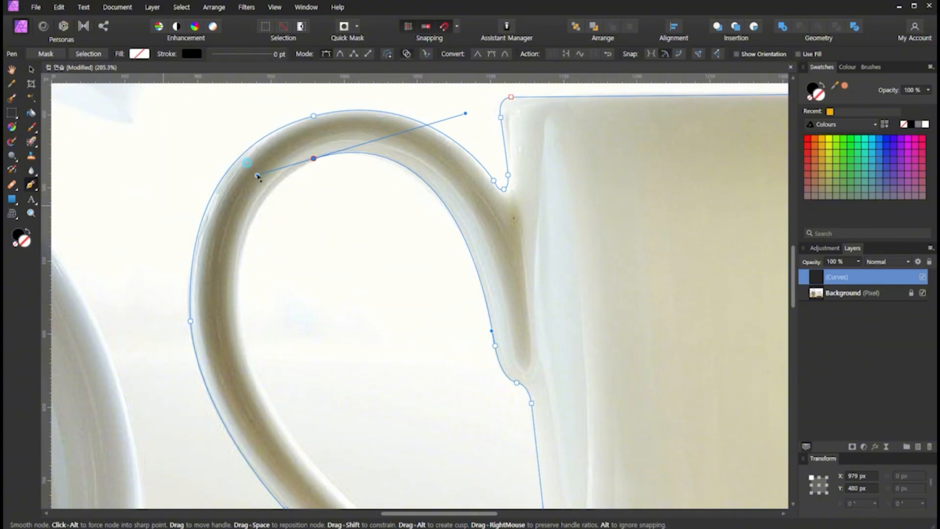
- Continue the inner curve with smooth nodes down the handle's inner left edge toward the opening's lower corner
{"action": "scroll", "coordinate": [260, 328], "scroll_direction": "down", "scroll_amount": 2}
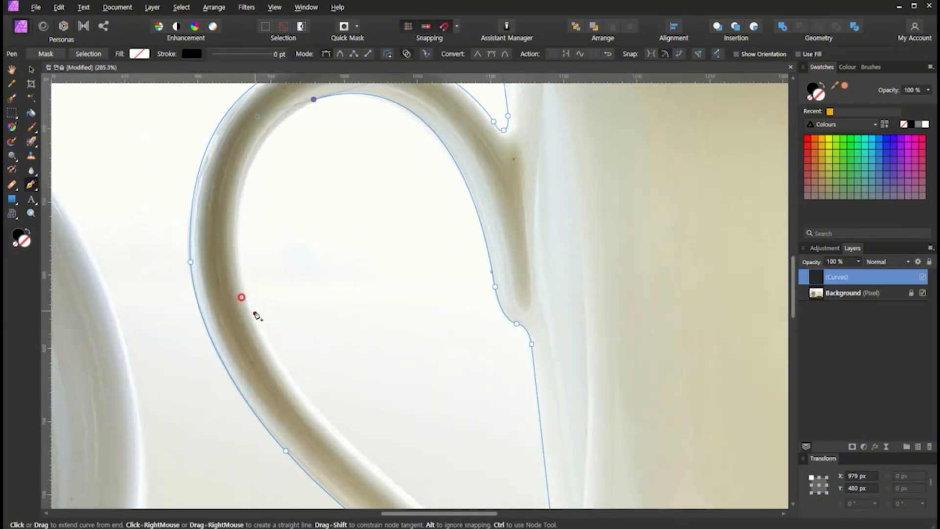
{"action": "left_click_drag", "start_coordinate": [255, 313], "coordinate": [300, 410]}
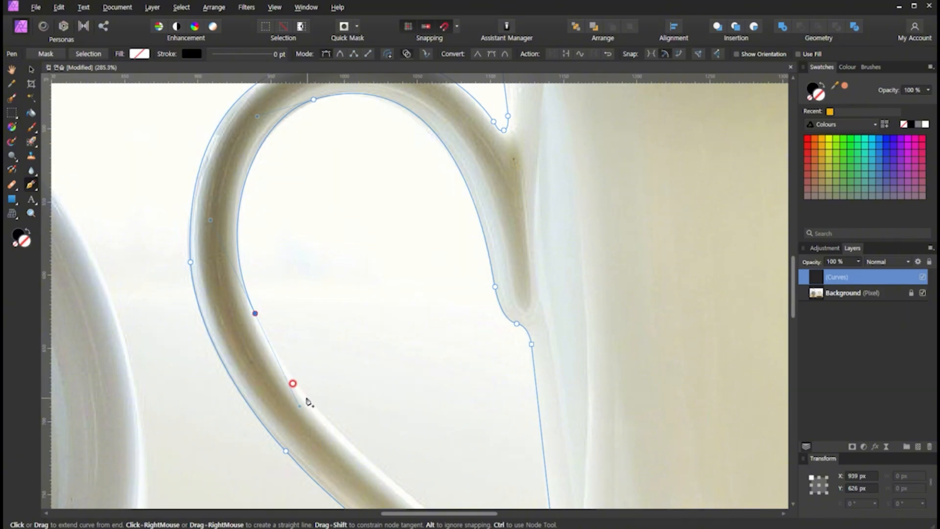
{"action": "left_click_drag", "start_coordinate": [467, 455], "coordinate": [429, 342]}
{"action": "scroll", "coordinate": [350, 355], "scroll_direction": "down", "scroll_amount": 3}
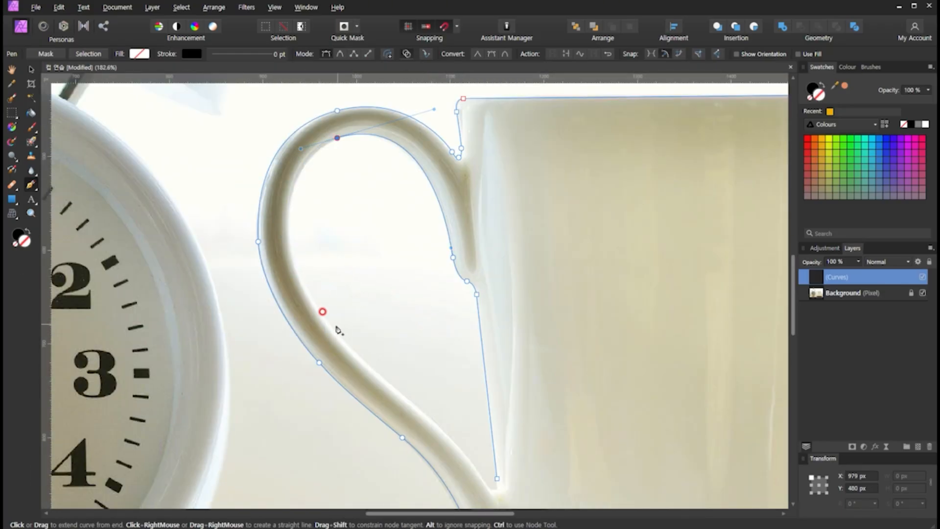
{"action": "left_click_drag", "start_coordinate": [335, 331], "coordinate": [424, 417]}
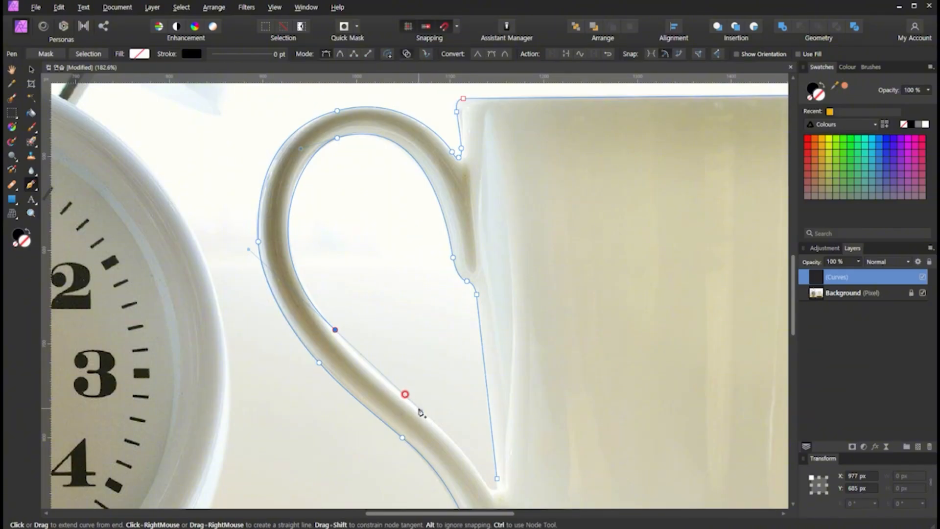
{"action": "mouse_move", "coordinate": [423, 415]}
{"action": "left_mouse_down"}
{"action": "mouse_move", "coordinate": [359, 351]}
{"action": "mouse_move", "coordinate": [404, 394]}
{"action": "left_mouse_up"}
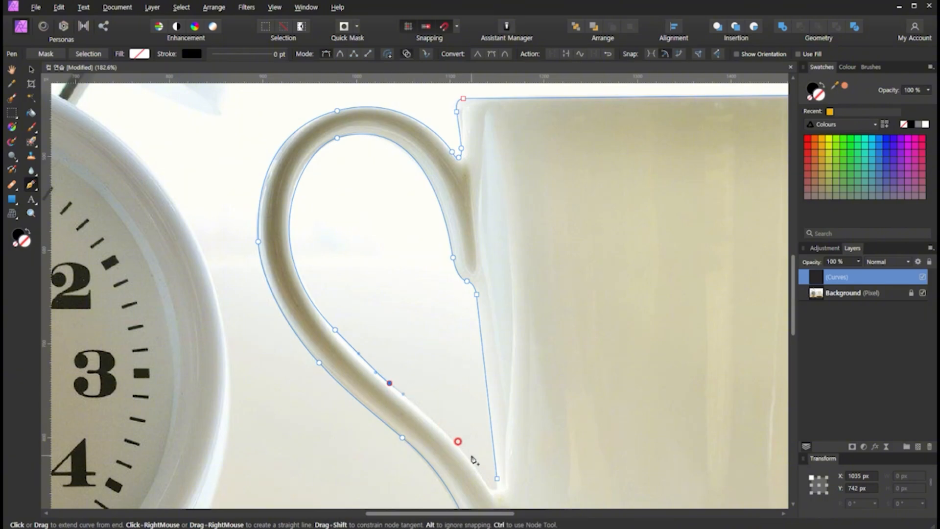
{"action": "mouse_move", "coordinate": [472, 457]}
{"action": "left_mouse_down"}
{"action": "mouse_move", "coordinate": [436, 367]}
{"action": "mouse_move", "coordinate": [455, 387]}
{"action": "left_mouse_up"}
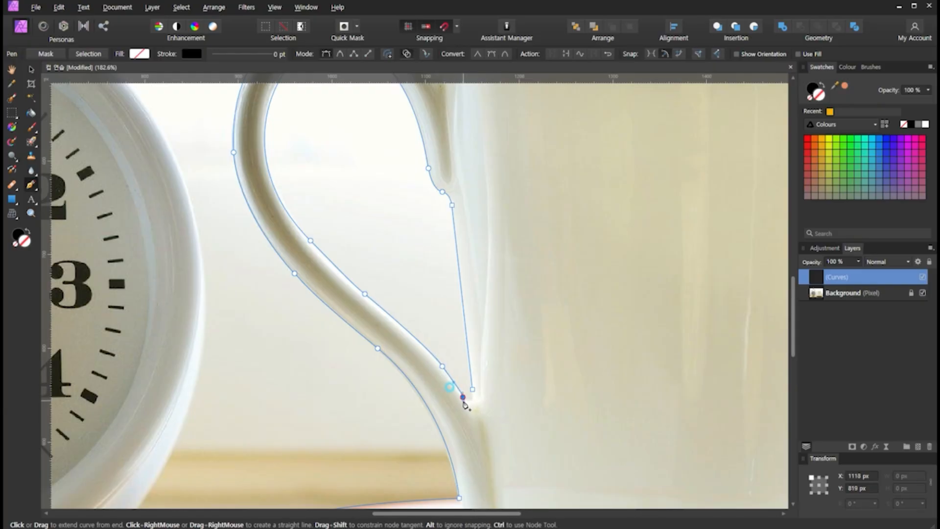
- Undo the last node and close the handle-opening curve with a tight rounded bend at the lower corner
{"action": "scroll", "coordinate": [464, 404], "scroll_direction": "up", "scroll_amount": 5}
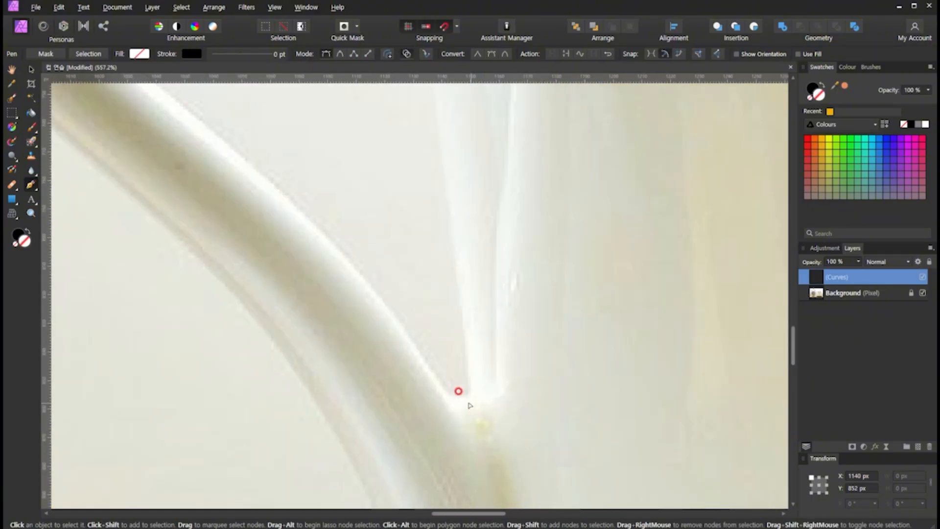
{"action": "key", "text": "ctrl+z"}
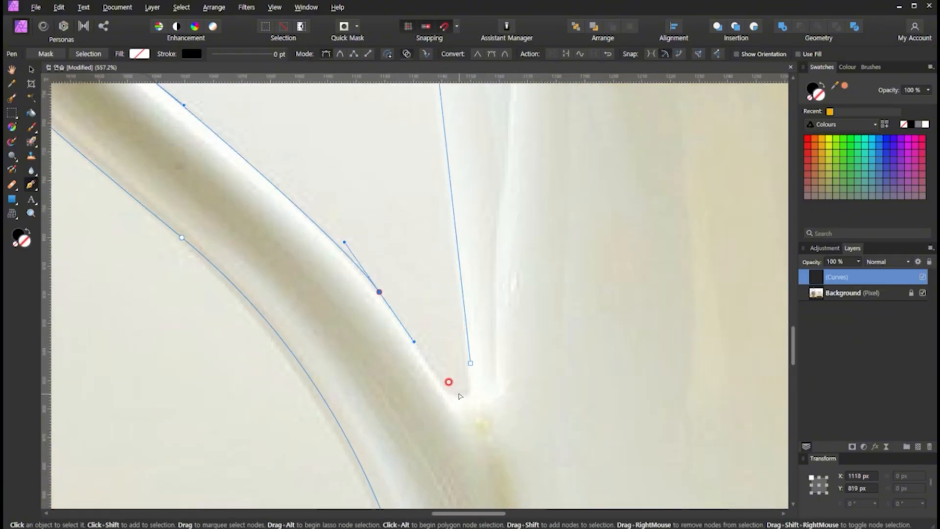
{"action": "left_click_drag", "start_coordinate": [436, 377], "coordinate": [466, 340]}
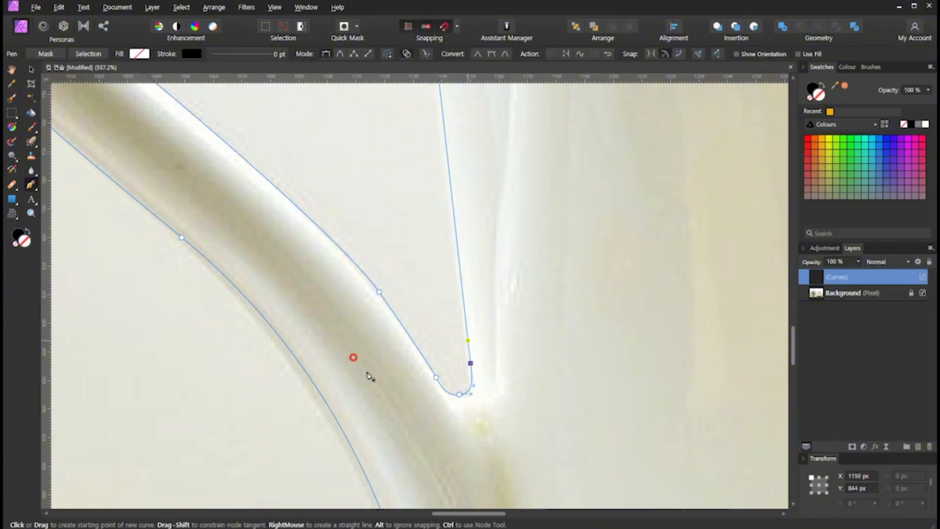
{"action": "scroll", "coordinate": [493, 413], "scroll_direction": "down", "scroll_amount": 4}
{"action": "scroll", "coordinate": [492, 413], "scroll_direction": "down", "scroll_amount": 4}
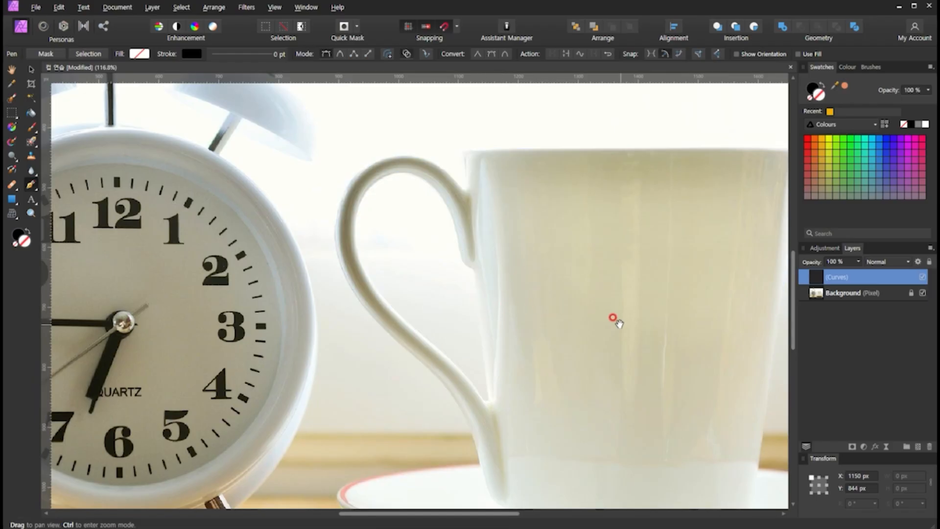
- Test the cup curves with several fill colours, from light blue through greens to a strong blue, and remove the fill
{"action": "left_click_drag", "start_coordinate": [616, 319], "coordinate": [486, 296]}
{"action": "key", "text": "v"}
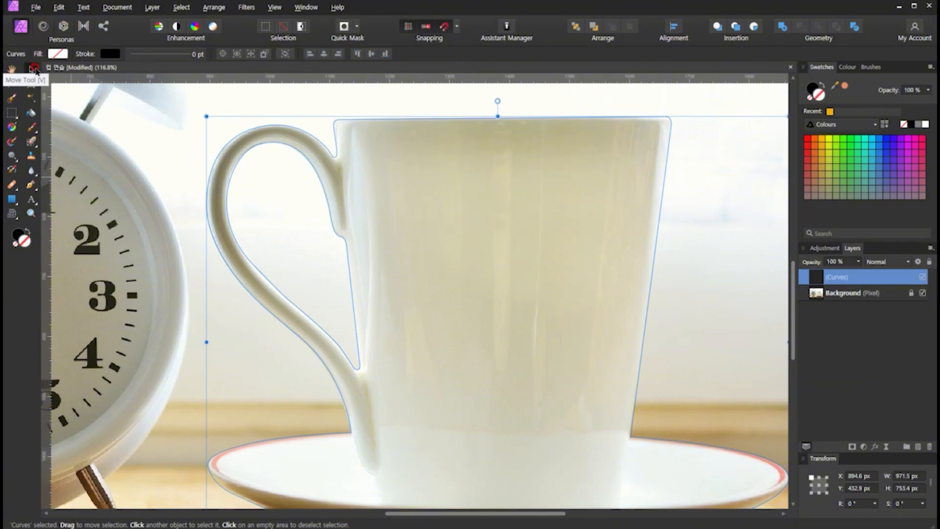
{"action": "scroll", "coordinate": [361, 223], "scroll_direction": "down", "scroll_amount": 3}
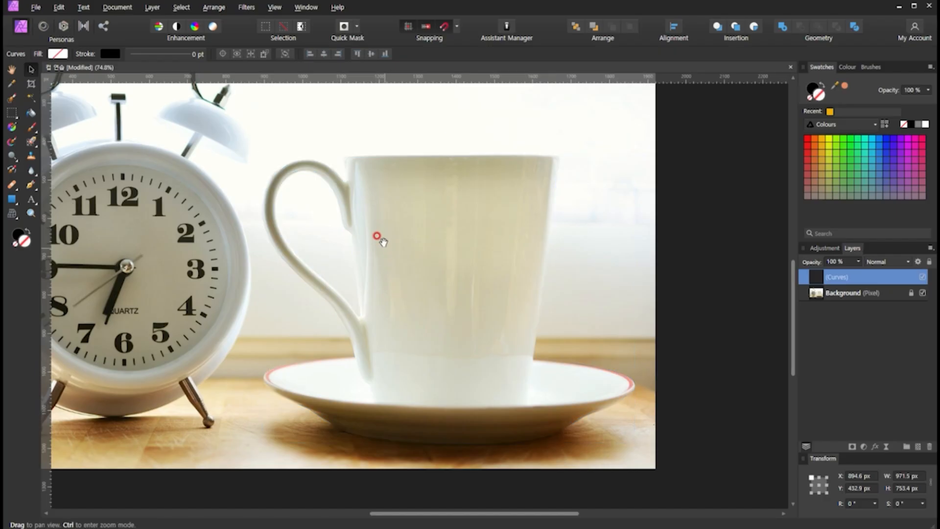
{"action": "scroll", "coordinate": [405, 236], "scroll_direction": "left", "scroll_amount": 2}
{"action": "key", "text": "p"}
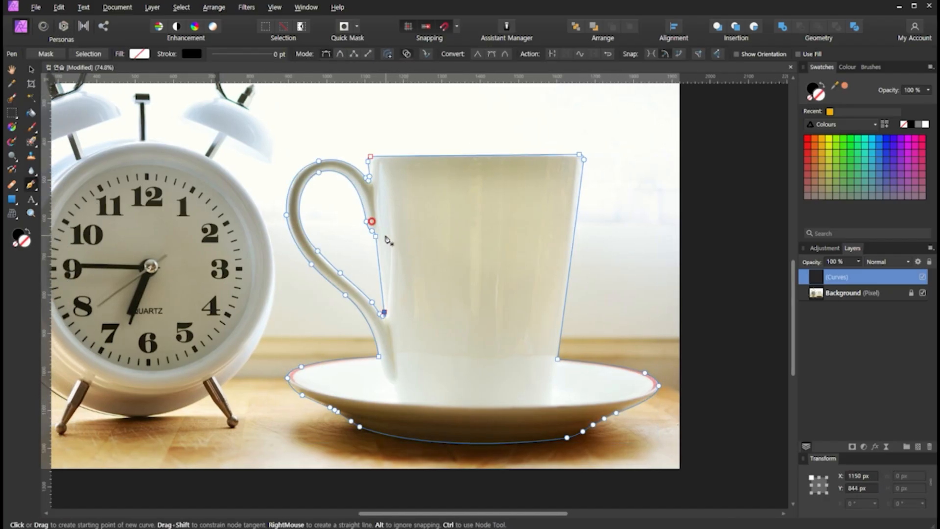
{"action": "left_click", "coordinate": [877, 166]}
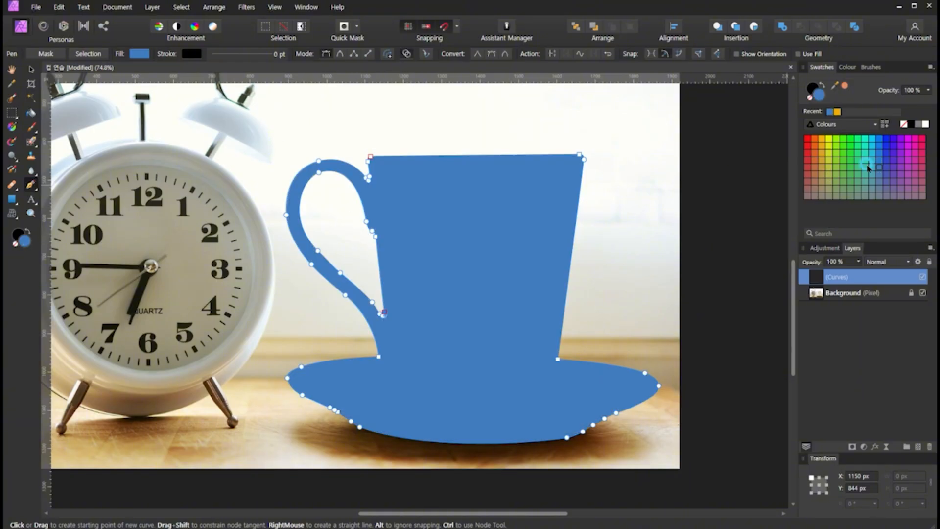
{"action": "left_click", "coordinate": [842, 163]}
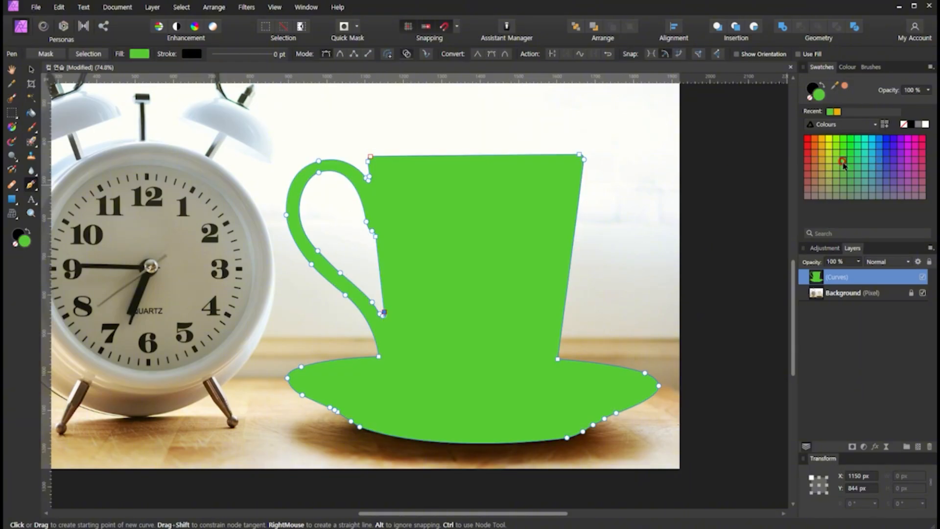
{"action": "left_click", "coordinate": [837, 149]}
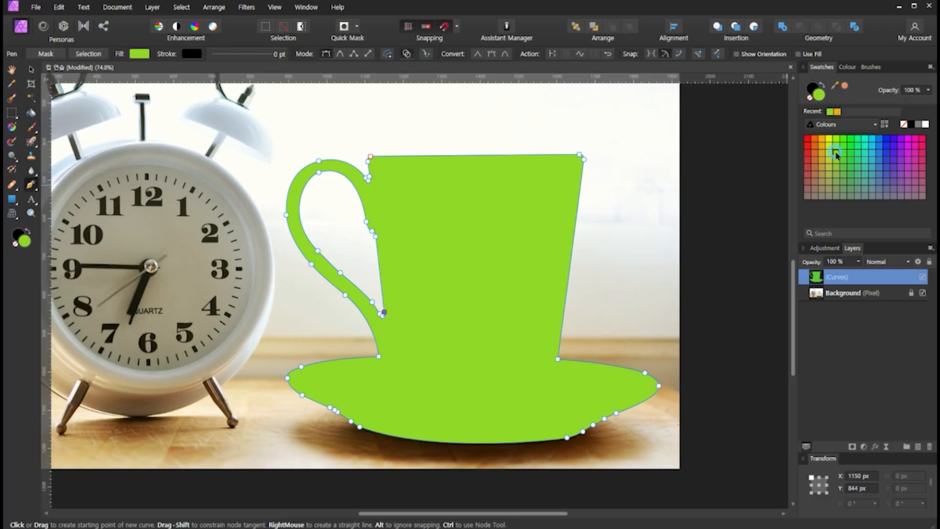
{"action": "left_click", "coordinate": [872, 147]}
{"action": "left_click", "coordinate": [886, 152]}
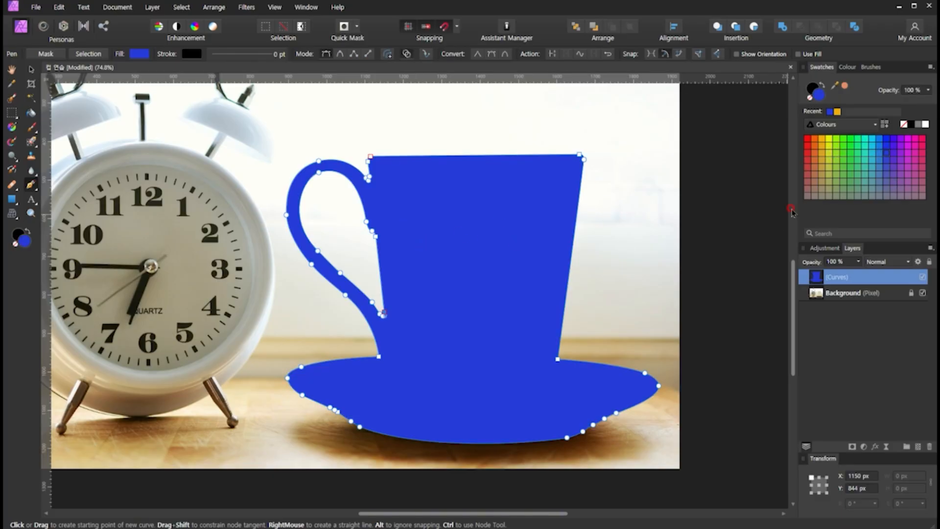
{"action": "left_click", "coordinate": [808, 99]}
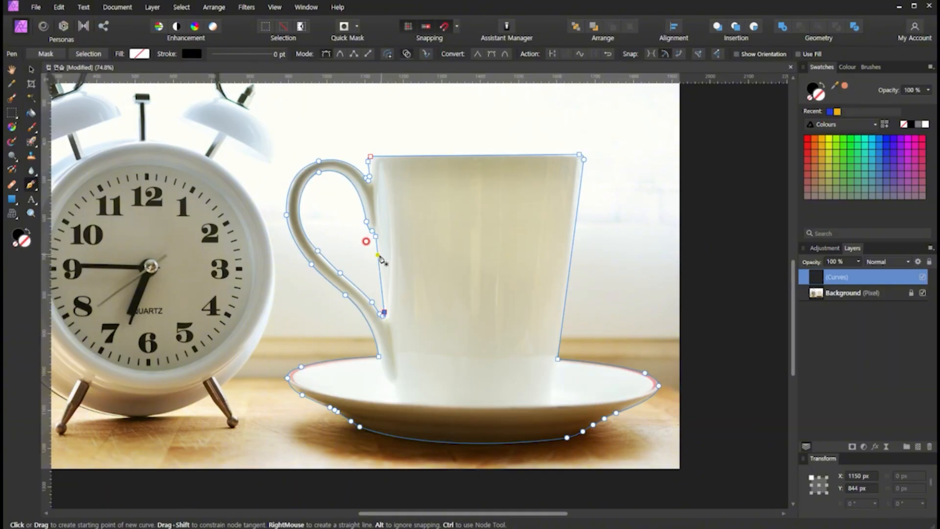
{"action": "left_click", "coordinate": [811, 295]}
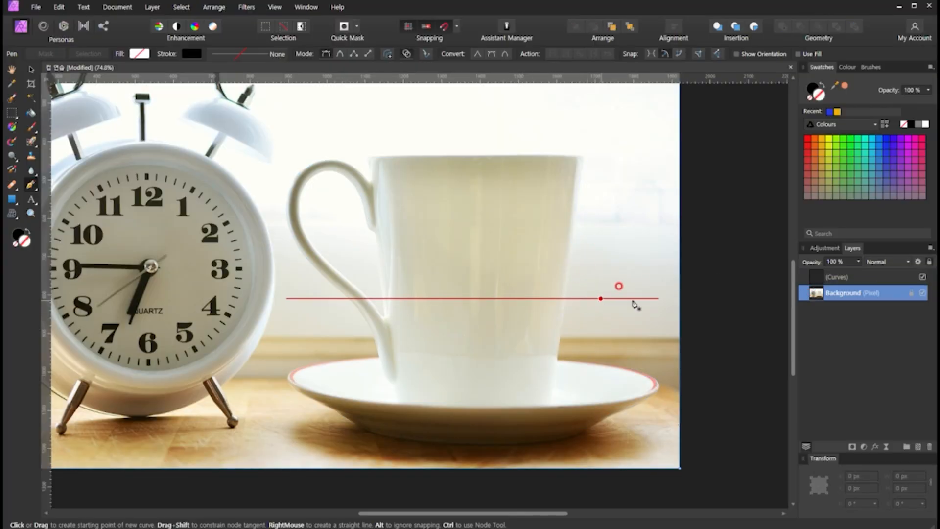
{"action": "left_click", "coordinate": [831, 277]}
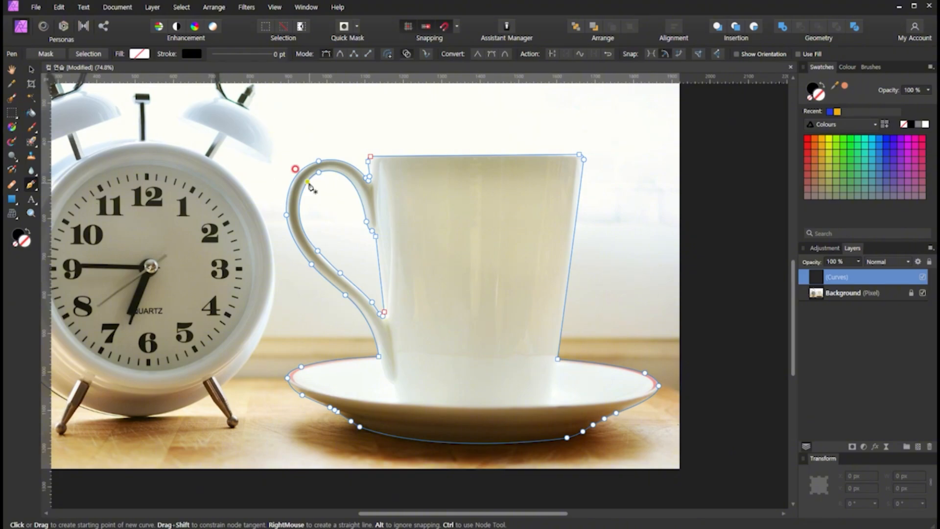
{"action": "left_click_drag", "start_coordinate": [12, 112], "coordinate": [76, 167]}
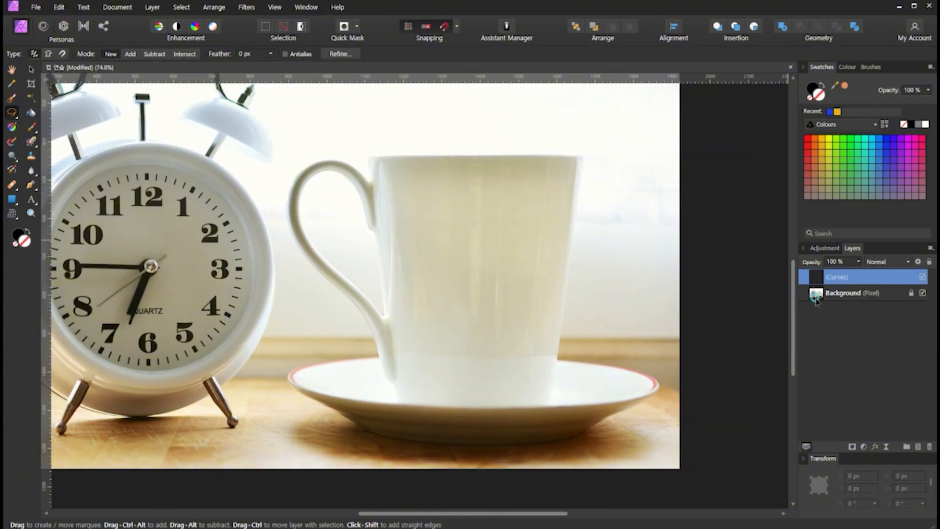
{"action": "left_click", "coordinate": [816, 299]}
{"action": "left_click", "coordinate": [820, 277]}
- With the Pen tool active, convert the cup and handle-opening curves into a pixel selection
{"action": "left_click", "coordinate": [35, 185]}
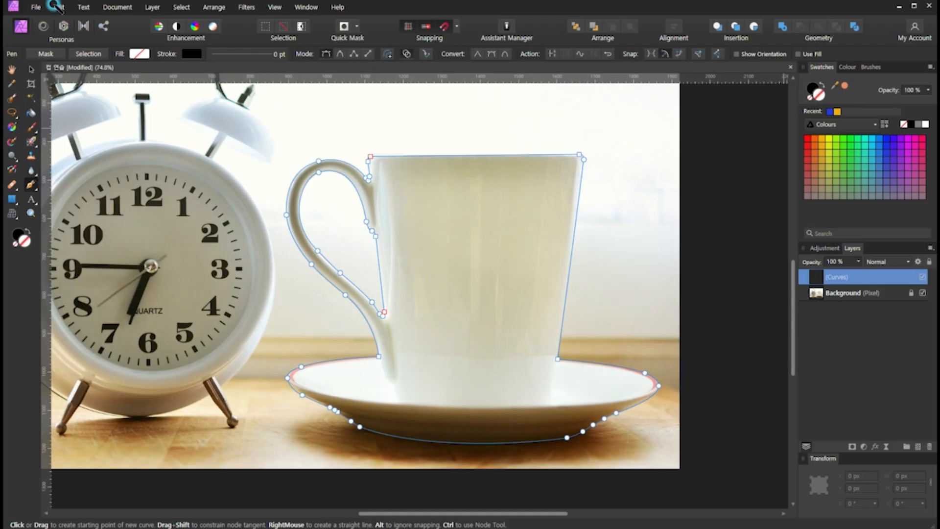
{"action": "mouse_move", "coordinate": [12, 58]}
{"action": "left_mouse_down"}
{"action": "mouse_move", "coordinate": [10, 48]}
{"action": "mouse_move", "coordinate": [12, 60]}
{"action": "mouse_move", "coordinate": [269, 64]}
{"action": "left_mouse_up"}
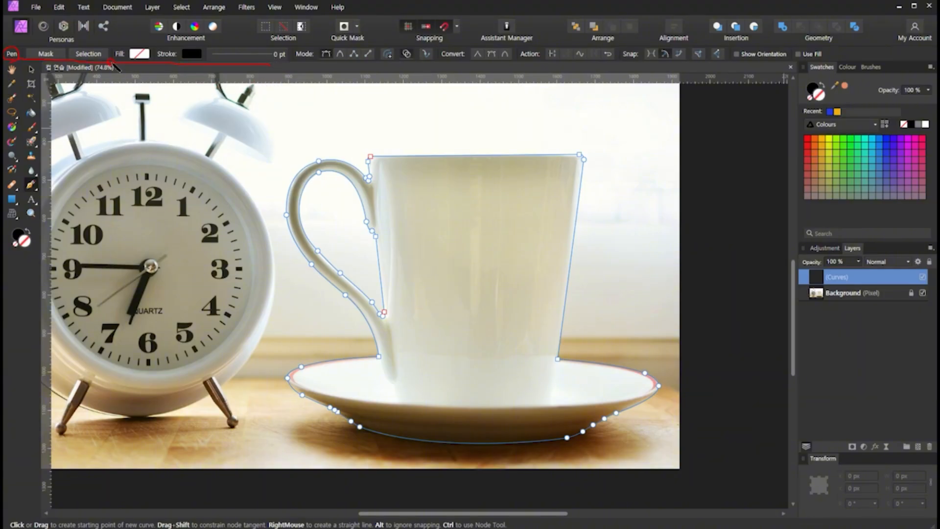
{"action": "mouse_move", "coordinate": [66, 43]}
{"action": "left_mouse_down"}
{"action": "mouse_move", "coordinate": [112, 59]}
{"action": "mouse_move", "coordinate": [108, 46]}
{"action": "mouse_move", "coordinate": [66, 43]}
{"action": "left_mouse_up"}
{"action": "left_click", "coordinate": [93, 55]}
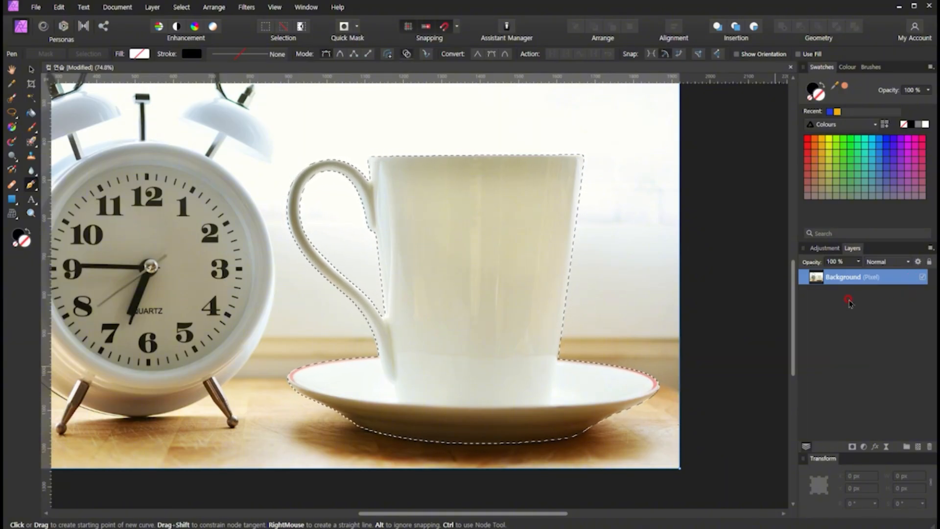
{"action": "key", "text": "ctrl"}
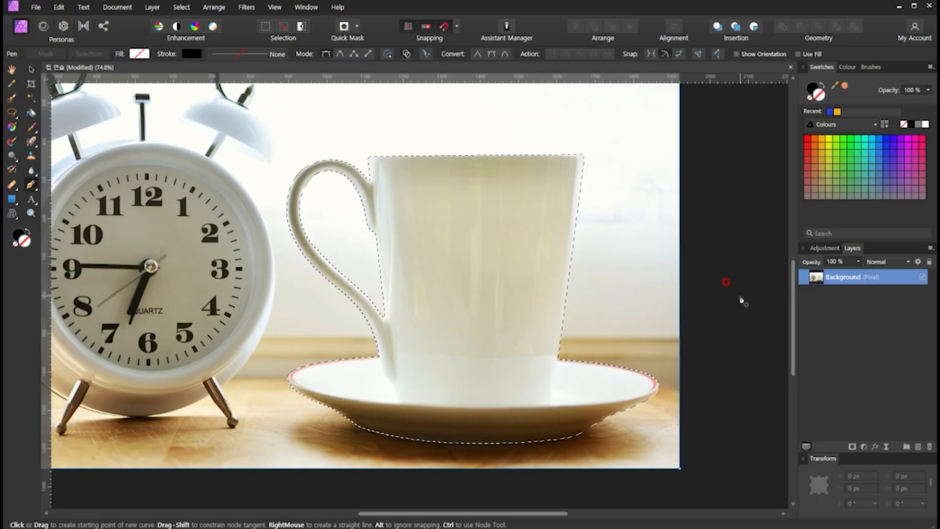
- Duplicate the selected cup and saucer onto a new layer and switch to the Move tool
{"action": "key", "text": "ctrl"}
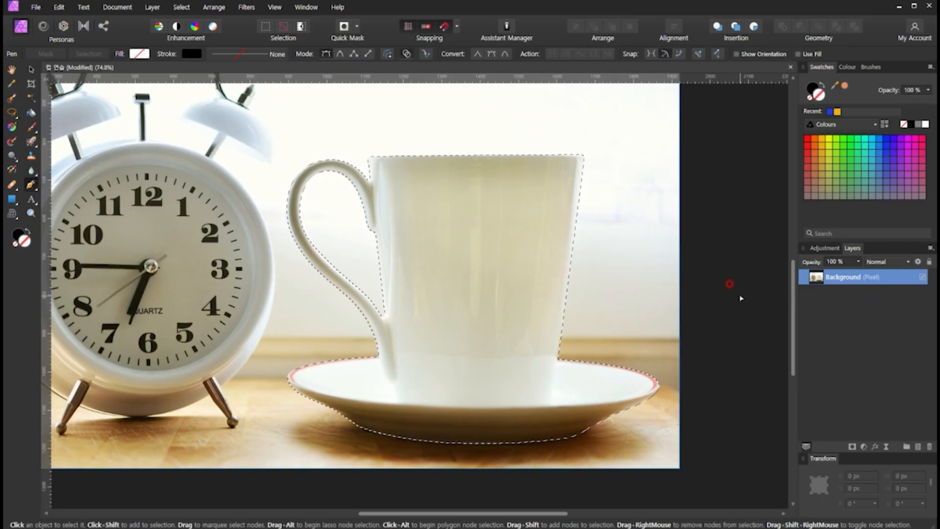
{"action": "key", "text": "ctrl+j"}
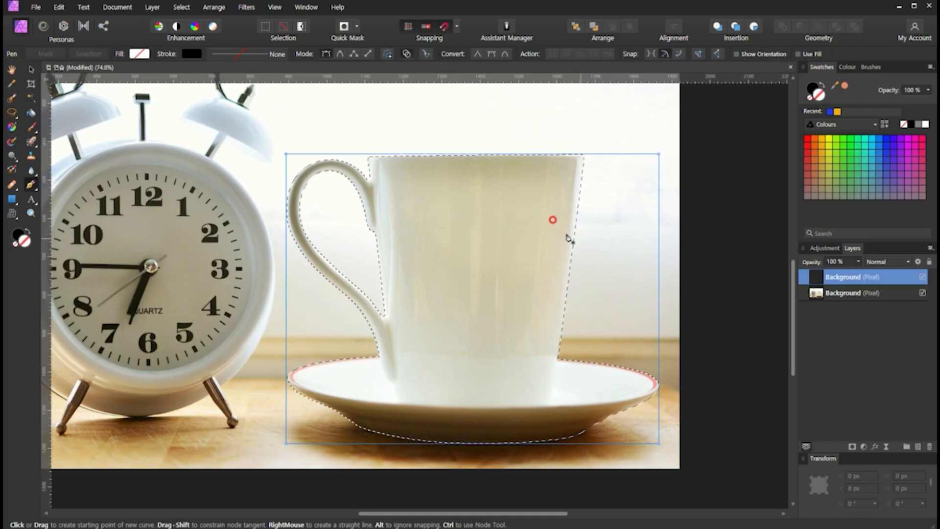
{"action": "left_click", "coordinate": [32, 69]}
{"action": "key", "text": "m"}
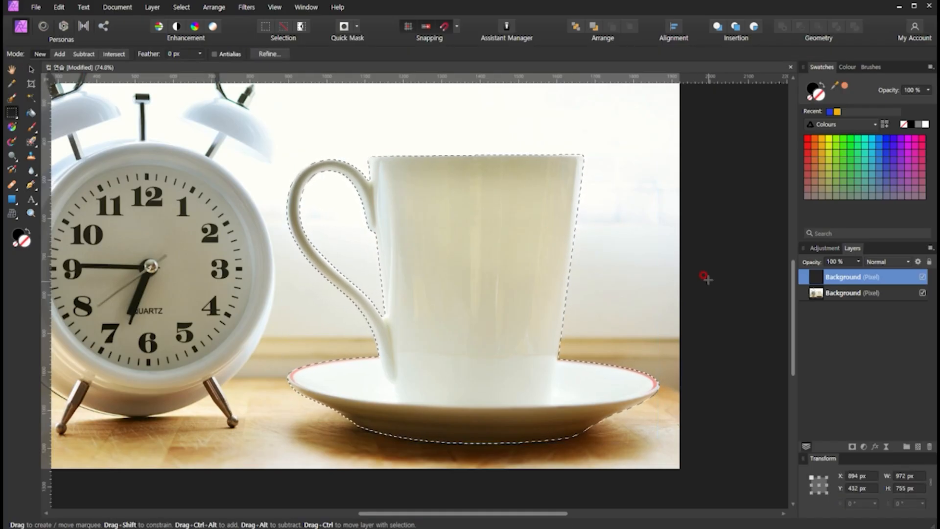
{"action": "key", "text": "v"}
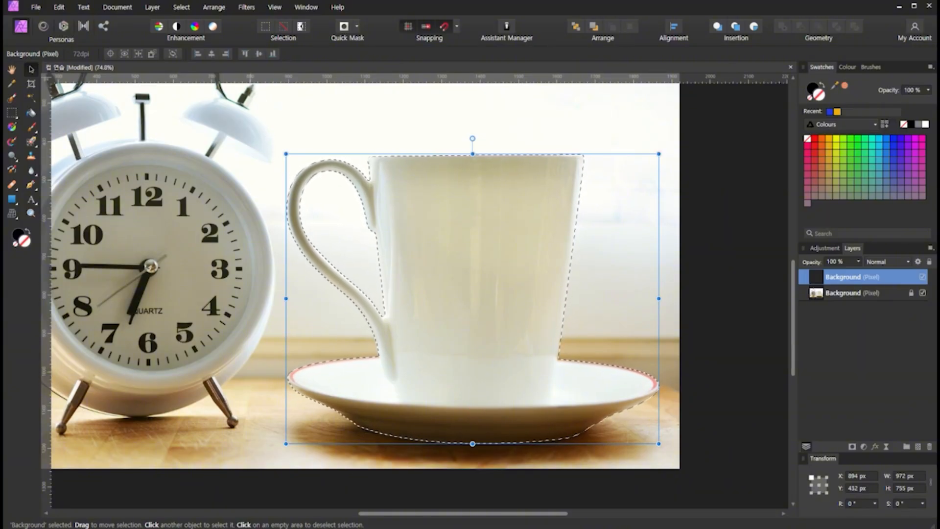
{"action": "left_click", "coordinate": [181, 7]}
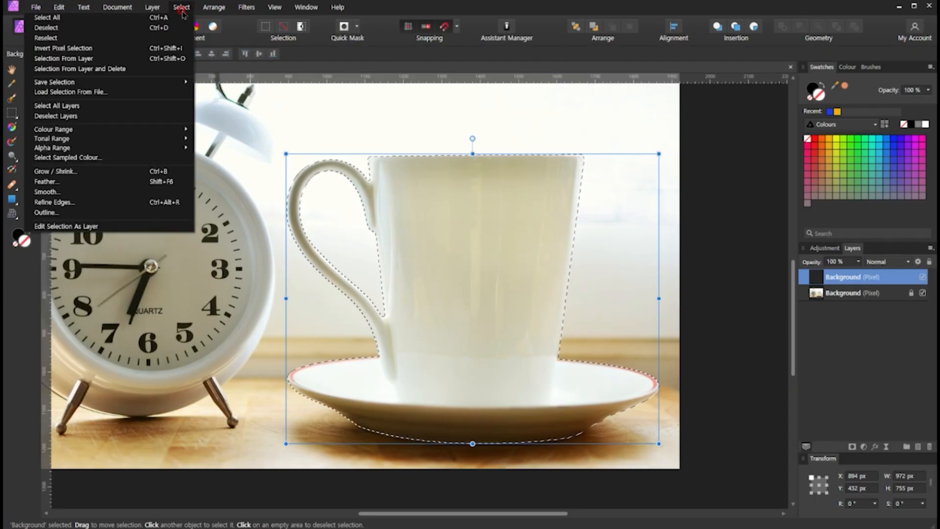
{"action": "mouse_move", "coordinate": [58, 83]}
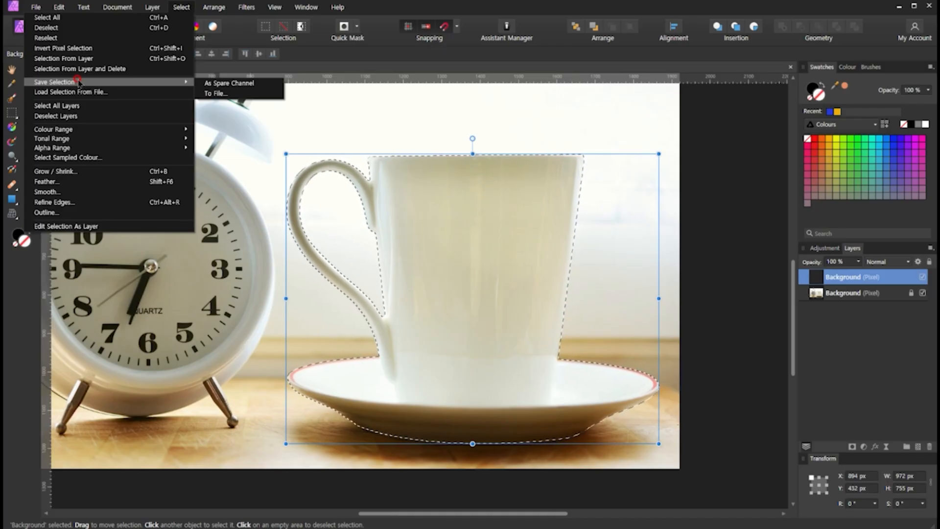
{"action": "left_click", "coordinate": [228, 93]}
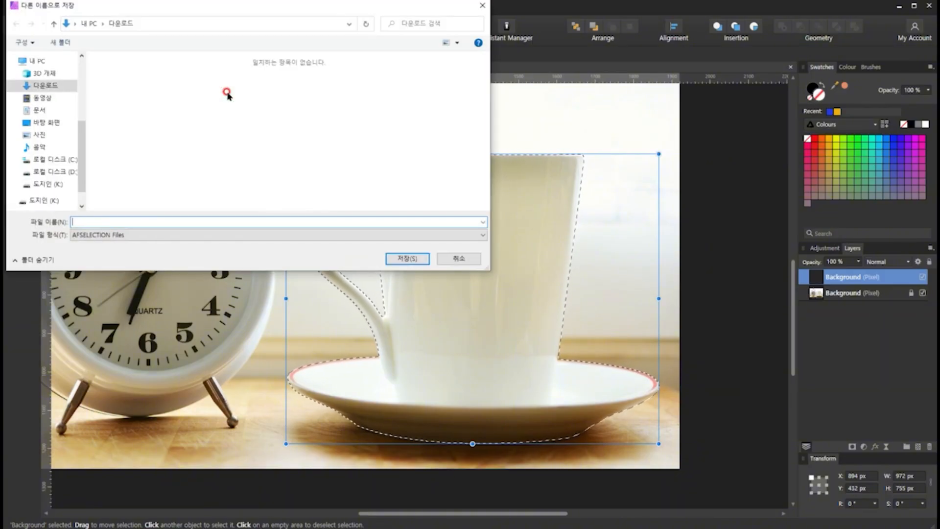
{"action": "left_click", "coordinate": [97, 236]}
{"action": "left_click", "coordinate": [97, 236]}
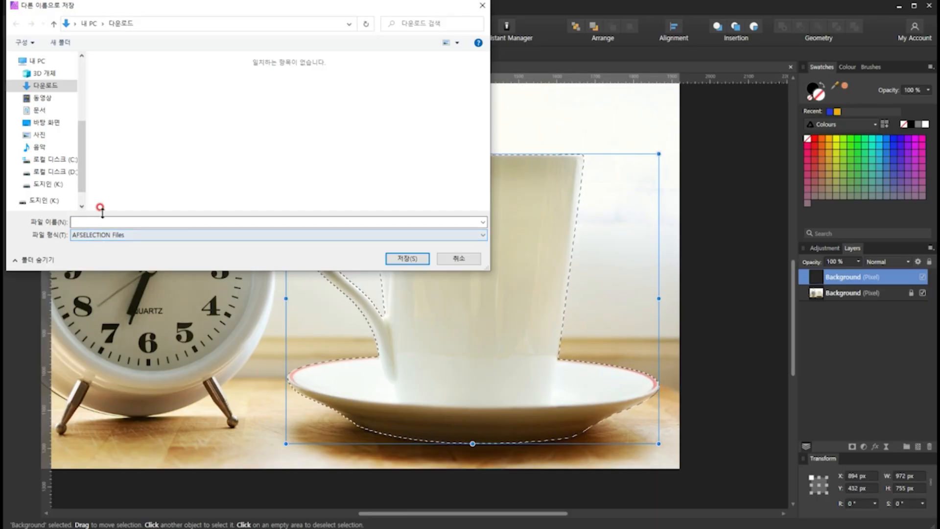
{"action": "left_click", "coordinate": [474, 259]}
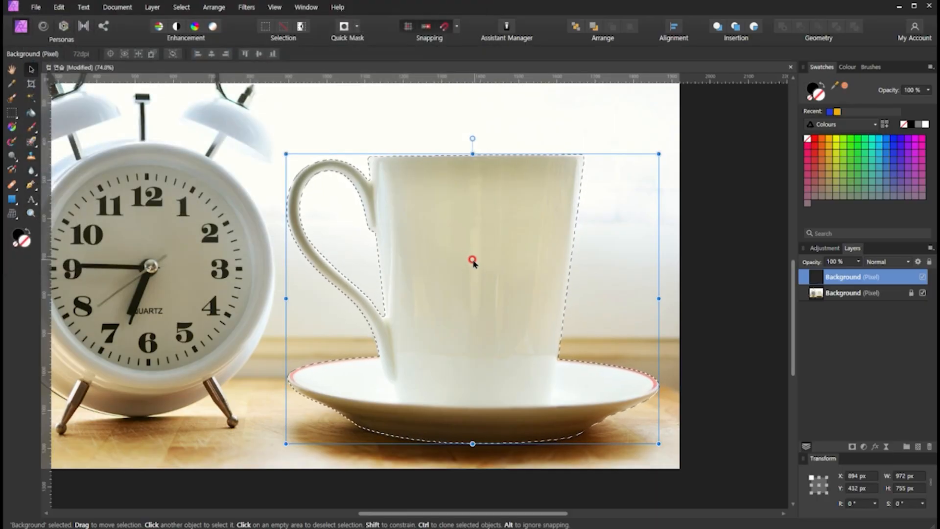
- Save the cup and saucer selection as a spare channel
{"action": "left_click", "coordinate": [176, 8]}
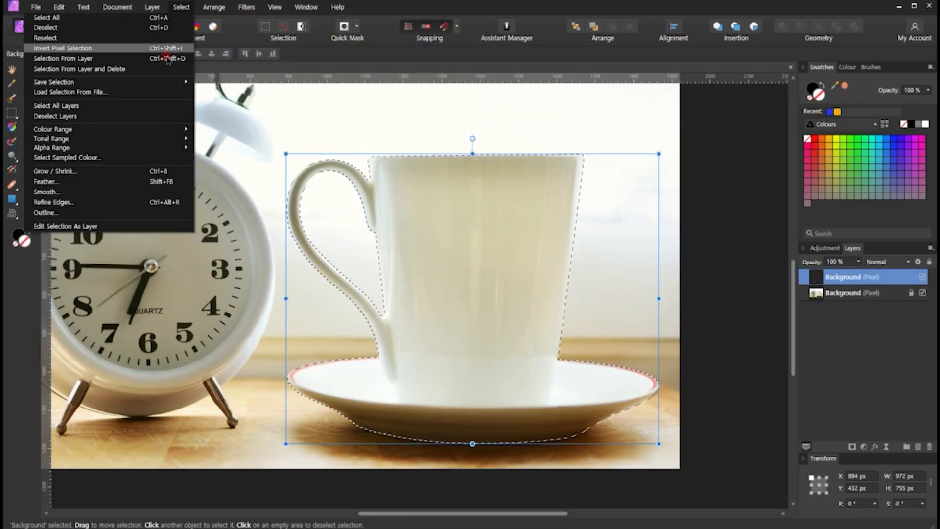
{"action": "mouse_move", "coordinate": [163, 82]}
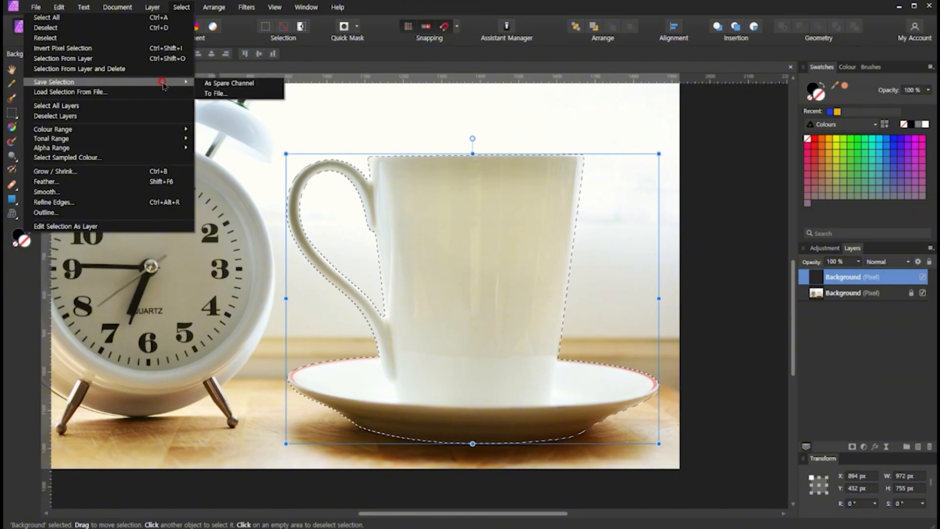
{"action": "left_click", "coordinate": [226, 86]}
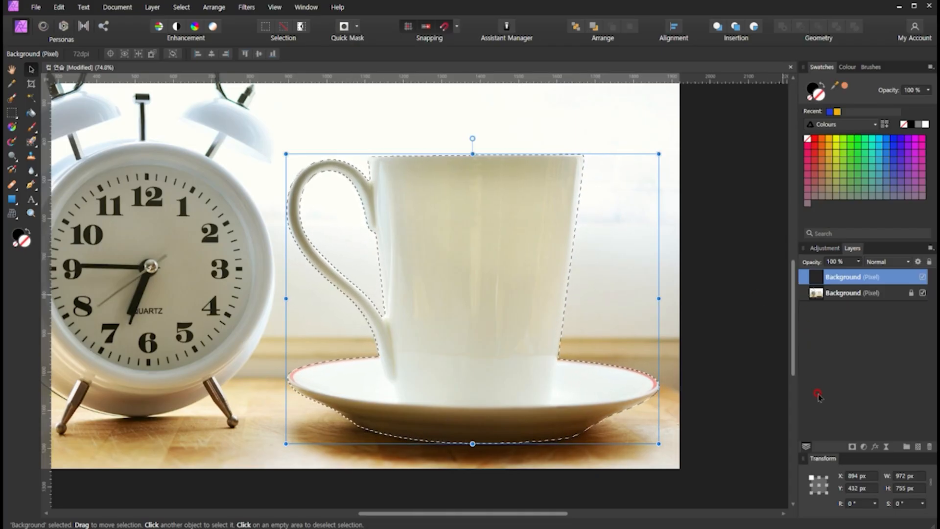
- Examine the saved spare channel among the document's channels and return to the cup cutout layer
{"action": "left_click", "coordinate": [274, 7]}
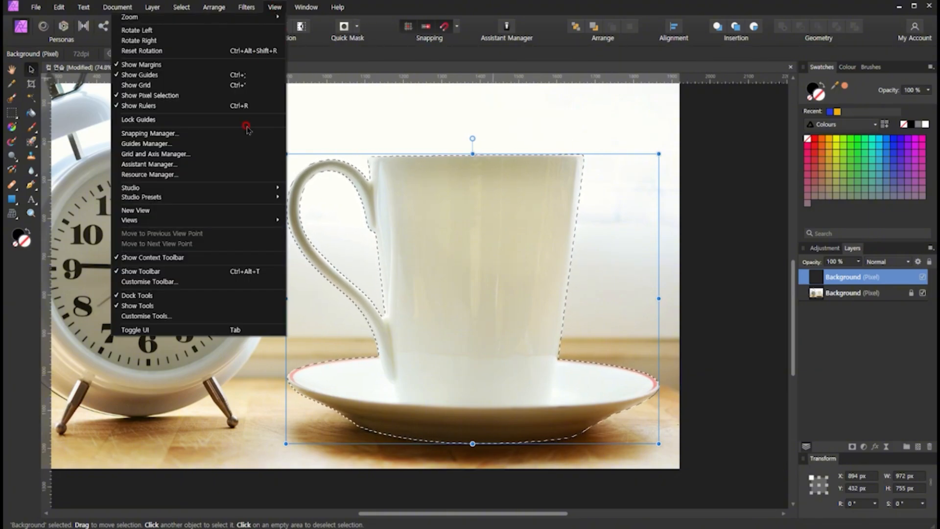
{"action": "mouse_move", "coordinate": [245, 189]}
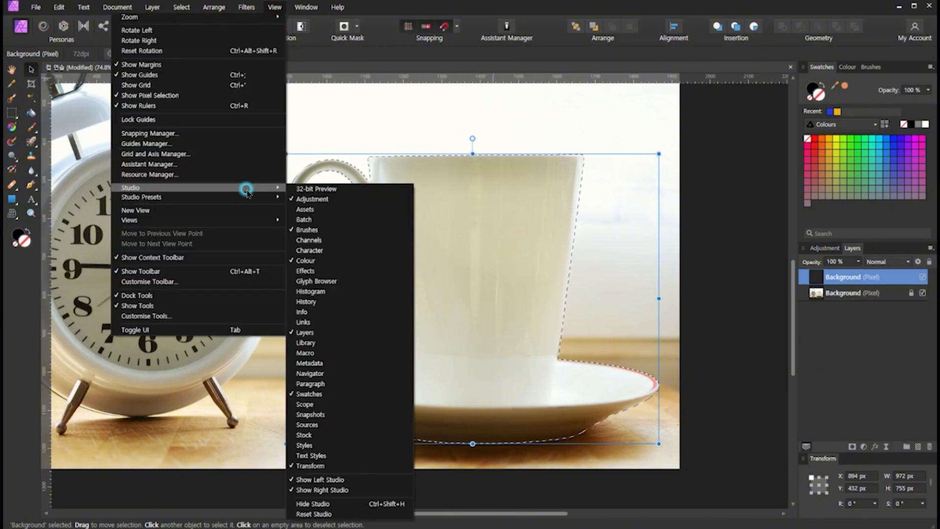
{"action": "left_click", "coordinate": [322, 241]}
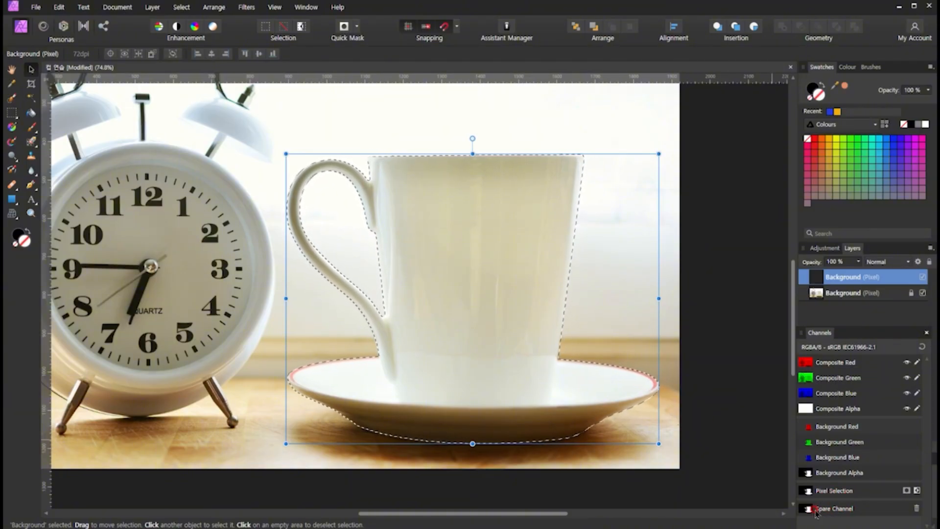
{"action": "left_click", "coordinate": [837, 509]}
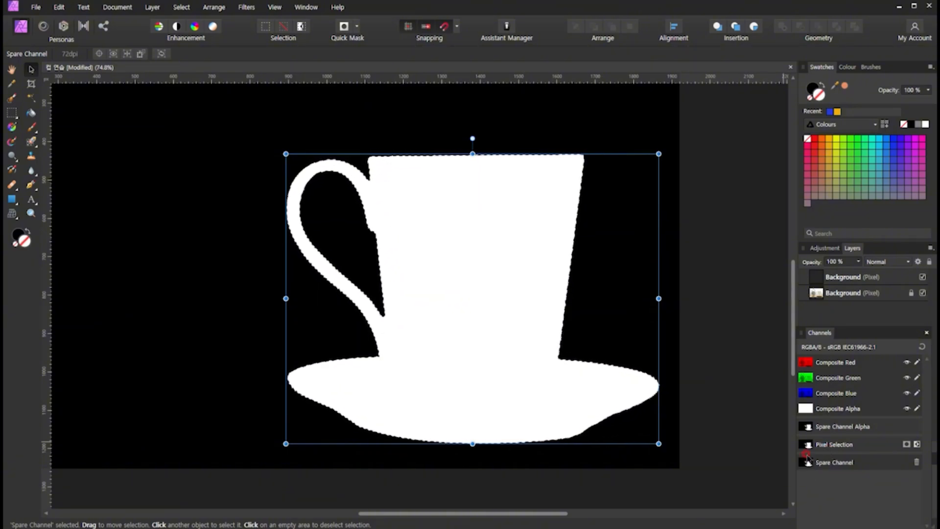
{"action": "left_click", "coordinate": [926, 333]}
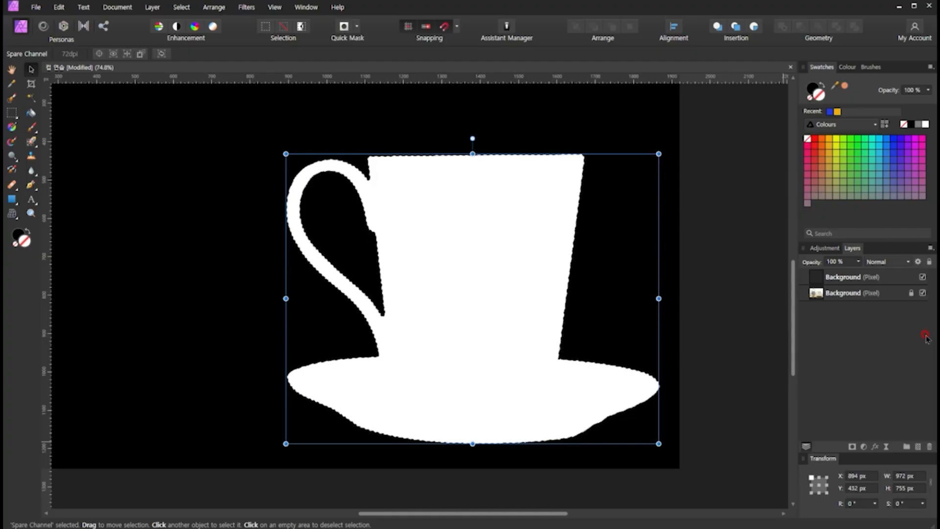
{"action": "left_click", "coordinate": [821, 297]}
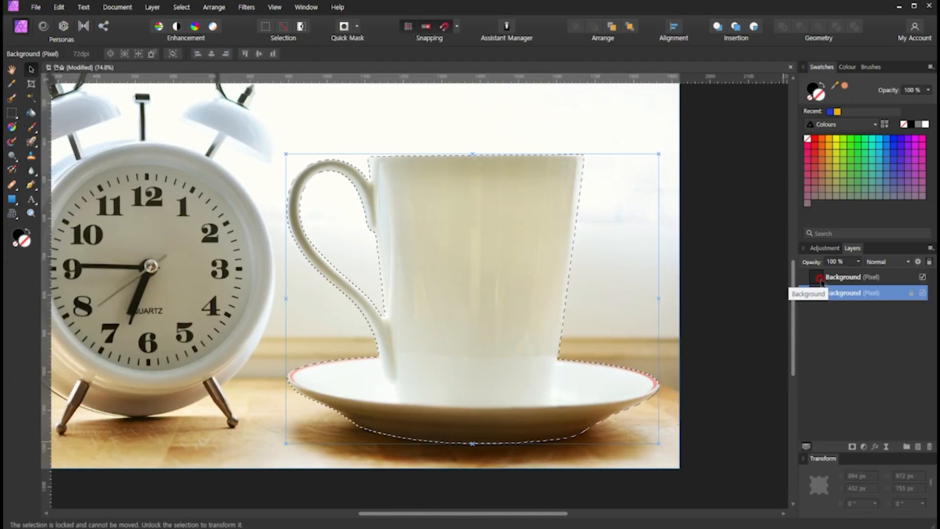
{"action": "left_click", "coordinate": [806, 280]}
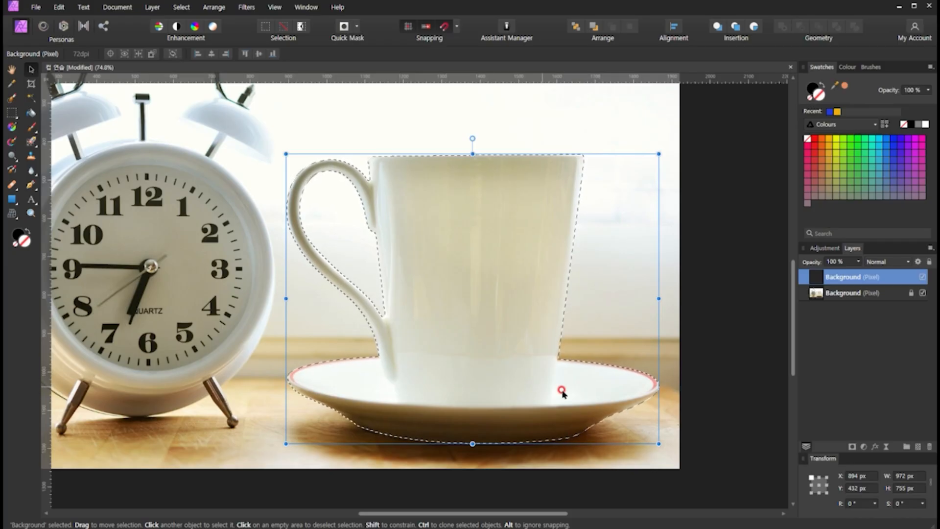
- Hide the original photo layer beneath the cutout and clear the pixel selection
{"action": "left_click", "coordinate": [865, 296]}
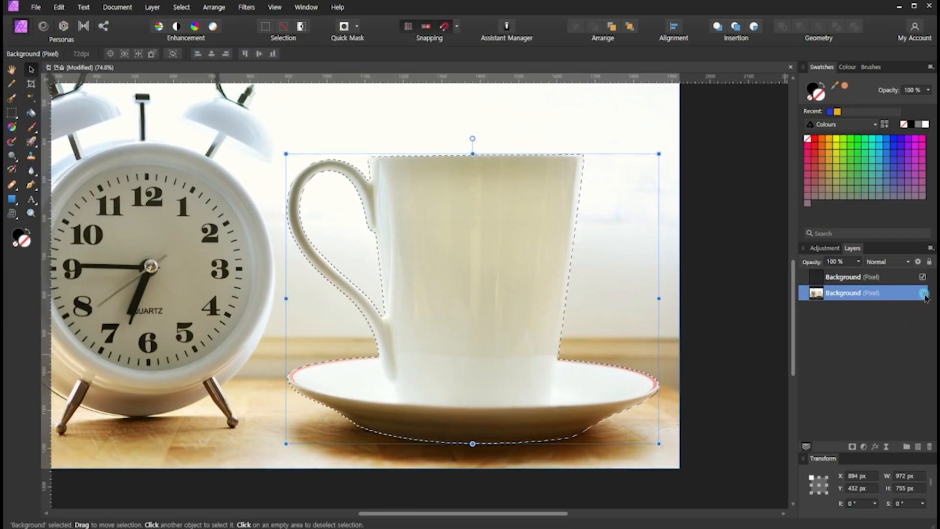
{"action": "left_click", "coordinate": [922, 293]}
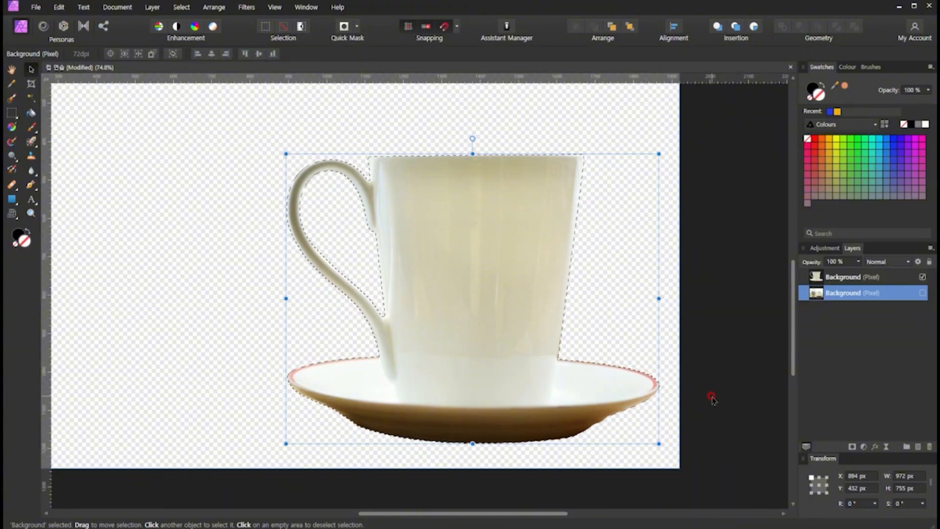
{"action": "scroll", "coordinate": [709, 388], "scroll_direction": "down", "scroll_amount": 3}
{"action": "left_click", "coordinate": [649, 393]}
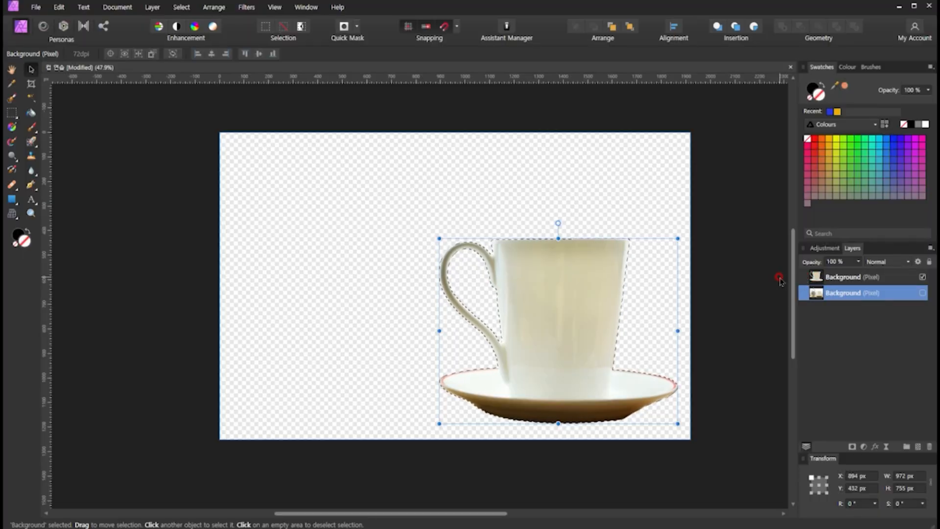
{"action": "key", "text": "ctrl+d"}
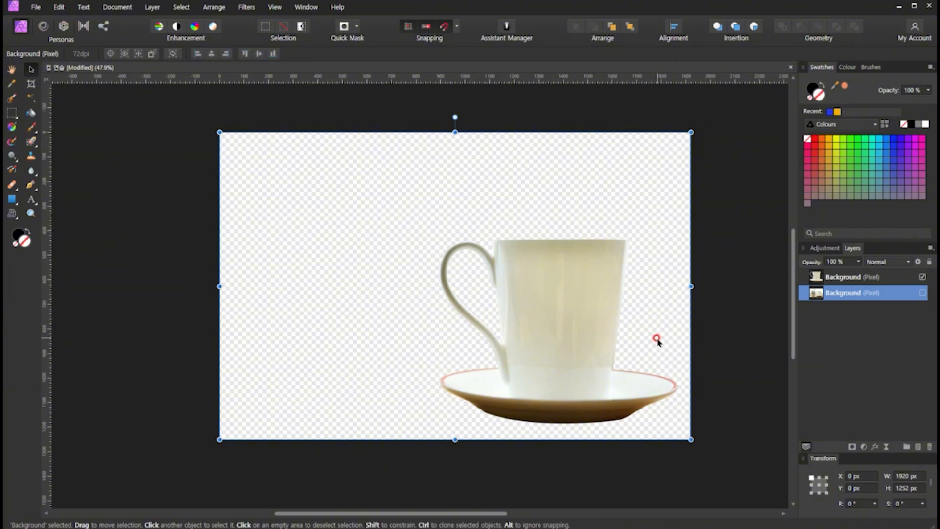
- Move the cup cutout toward the canvas centre, to about X 525 px and Y 293.5 px
{"action": "left_click", "coordinate": [713, 332]}
{"action": "left_click", "coordinate": [589, 378]}
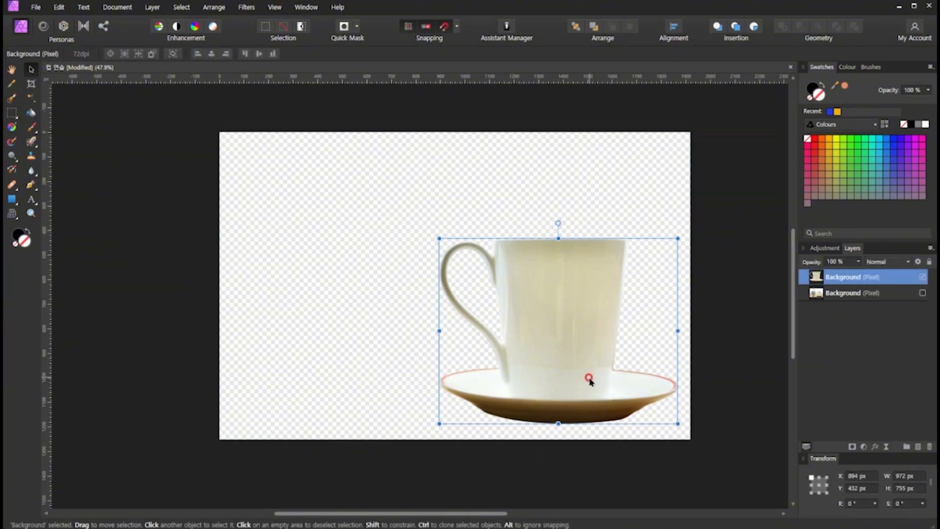
{"action": "left_click_drag", "start_coordinate": [589, 379], "coordinate": [500, 336]}
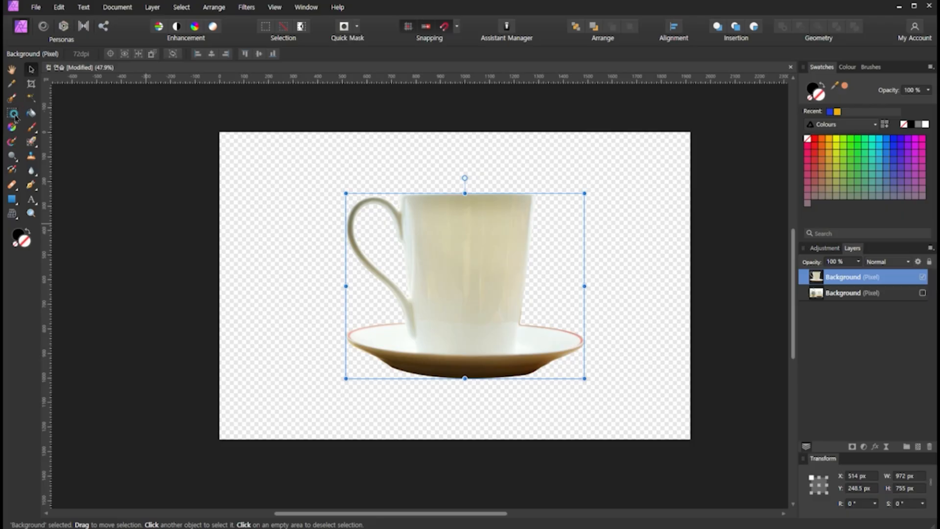
{"action": "left_click_drag", "start_coordinate": [14, 117], "coordinate": [74, 166]}
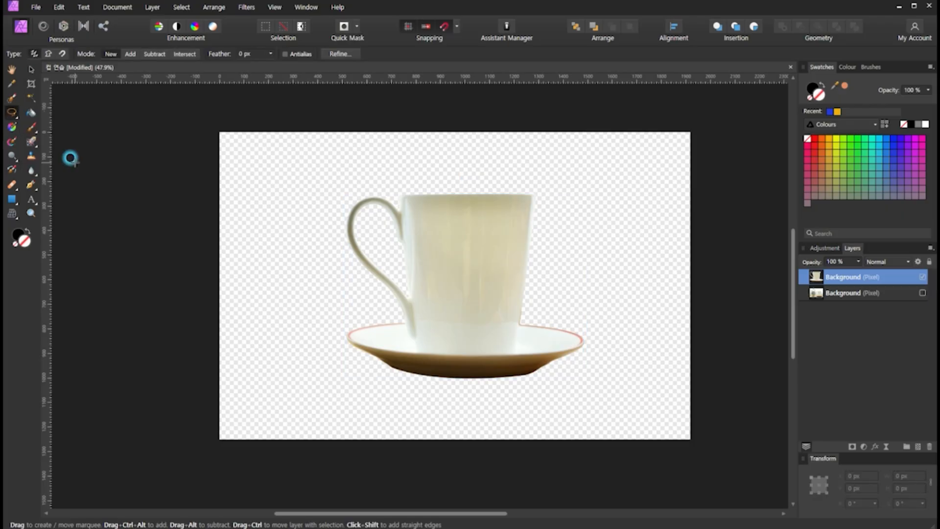
{"action": "left_click", "coordinate": [31, 69]}
{"action": "left_click", "coordinate": [231, 167]}
{"action": "scroll", "coordinate": [521, 287], "scroll_direction": "up", "scroll_amount": 4}
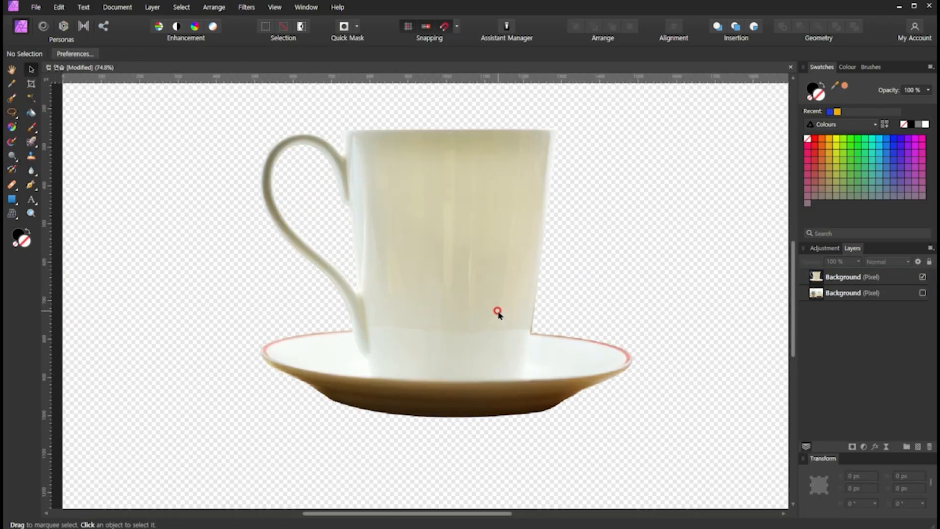
{"action": "left_click", "coordinate": [421, 298]}
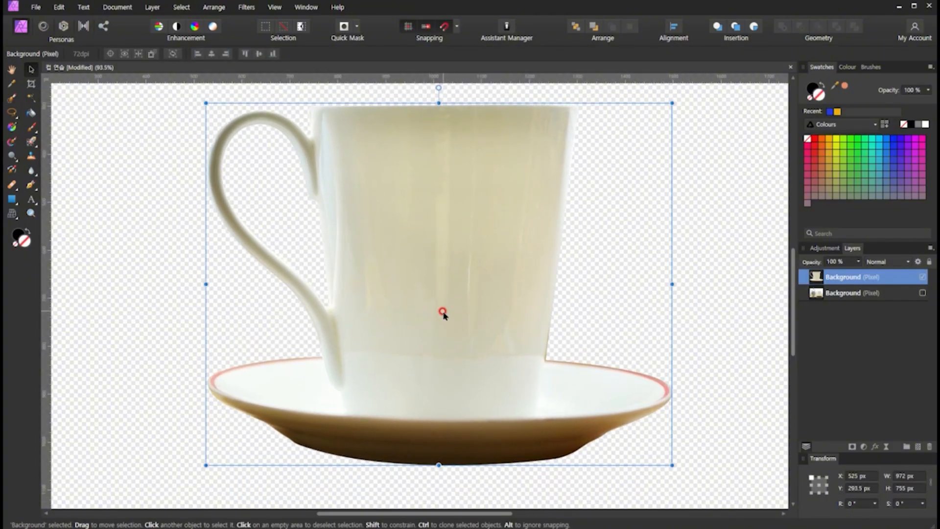
- Shift the cup cutout slightly up and to the left, to about X 509 px and Y 270.5 px
{"action": "scroll", "coordinate": [228, 122], "scroll_direction": "up", "scroll_amount": 8}
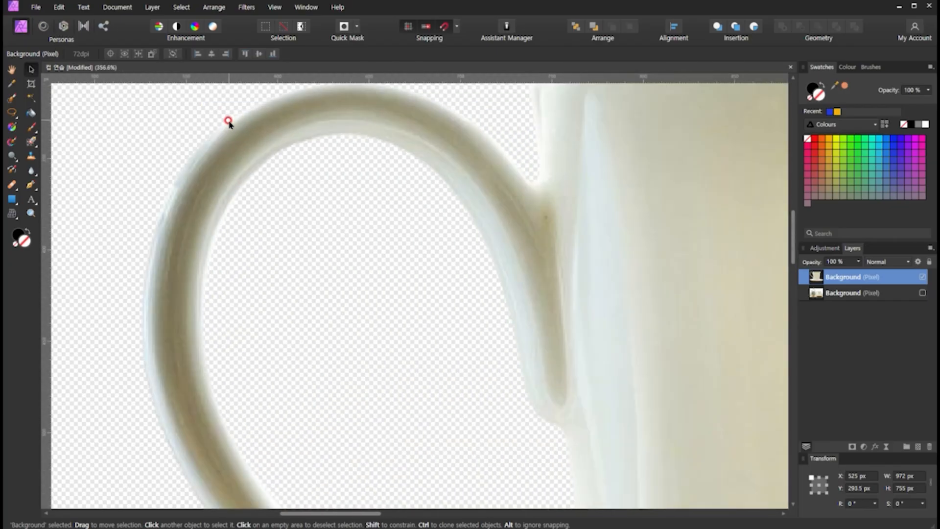
{"action": "scroll", "coordinate": [226, 123], "scroll_direction": "down", "scroll_amount": 6}
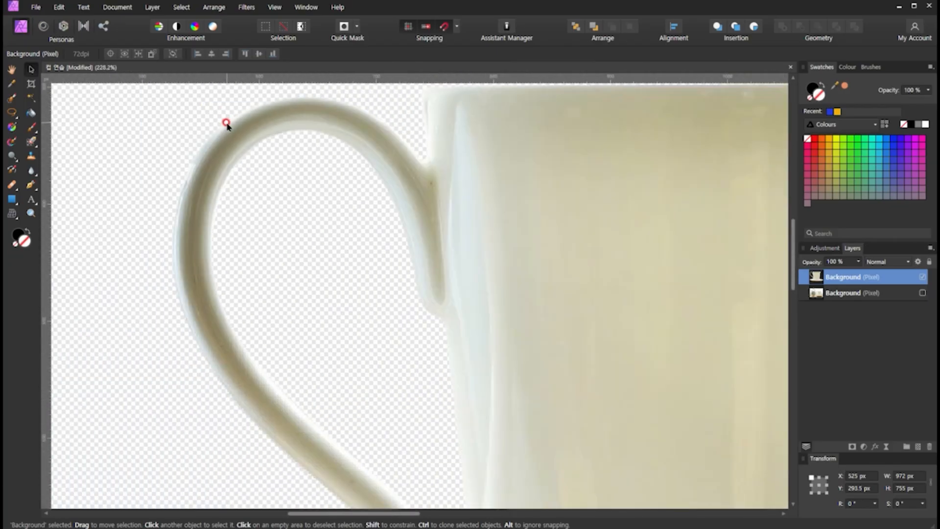
{"action": "scroll", "coordinate": [226, 122], "scroll_direction": "down", "scroll_amount": 3}
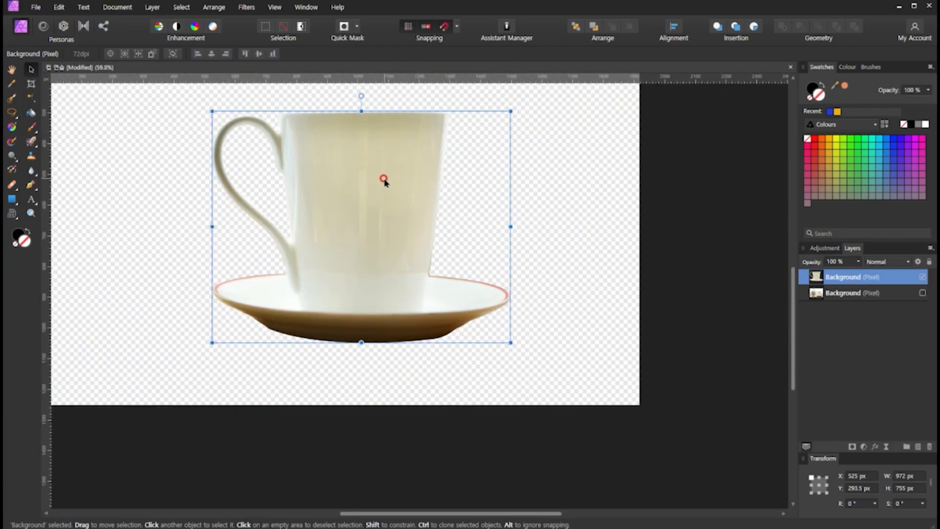
{"action": "scroll", "coordinate": [385, 181], "scroll_direction": "up", "scroll_amount": 1}
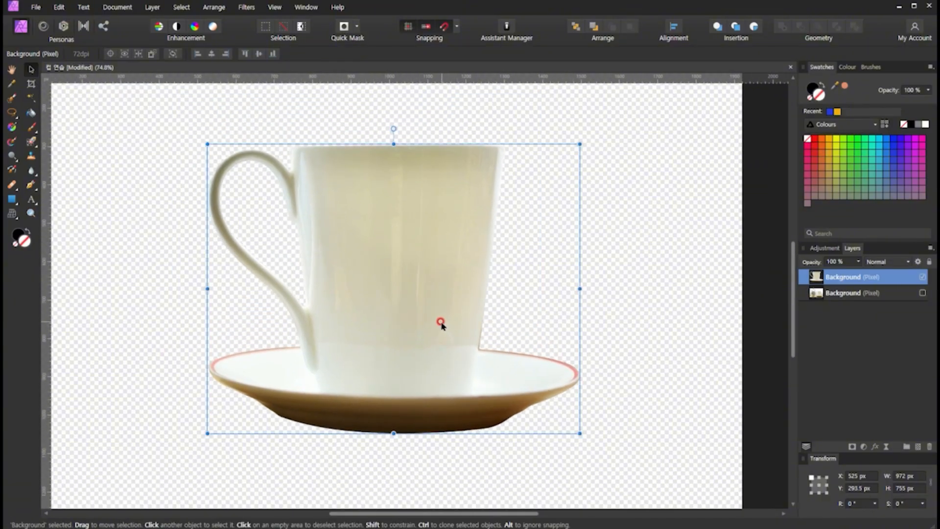
{"action": "left_click", "coordinate": [13, 114]}
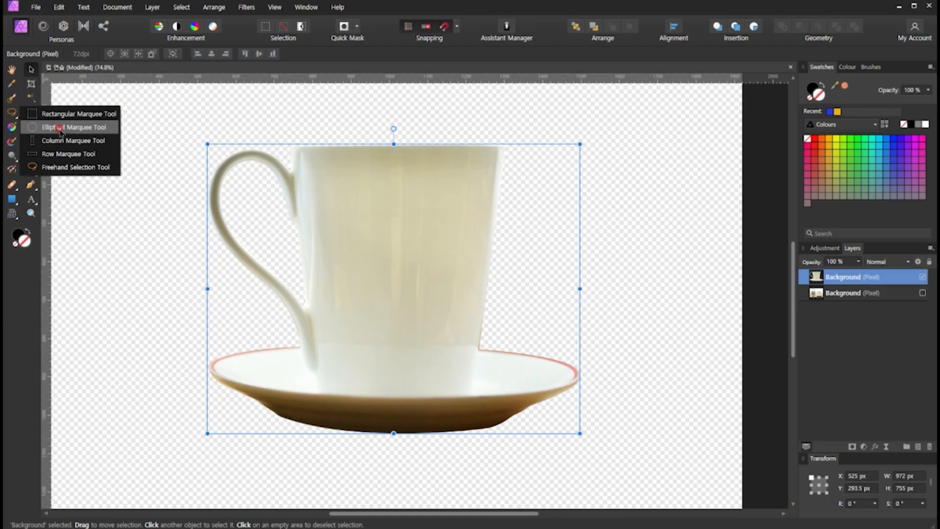
{"action": "key", "text": "w"}
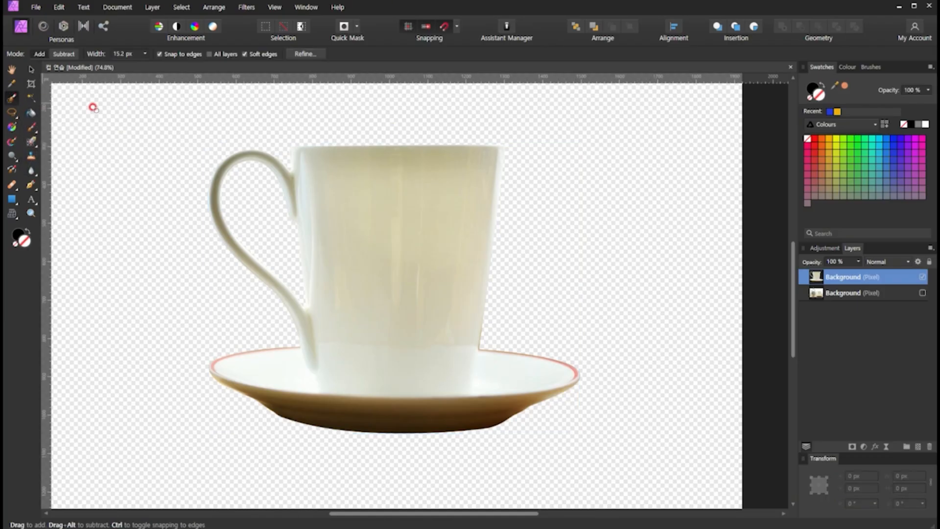
{"action": "left_click", "coordinate": [28, 72]}
{"action": "mouse_move", "coordinate": [436, 298]}
{"action": "left_mouse_down"}
{"action": "mouse_move", "coordinate": [404, 309]}
{"action": "mouse_move", "coordinate": [420, 307]}
{"action": "left_mouse_up"}
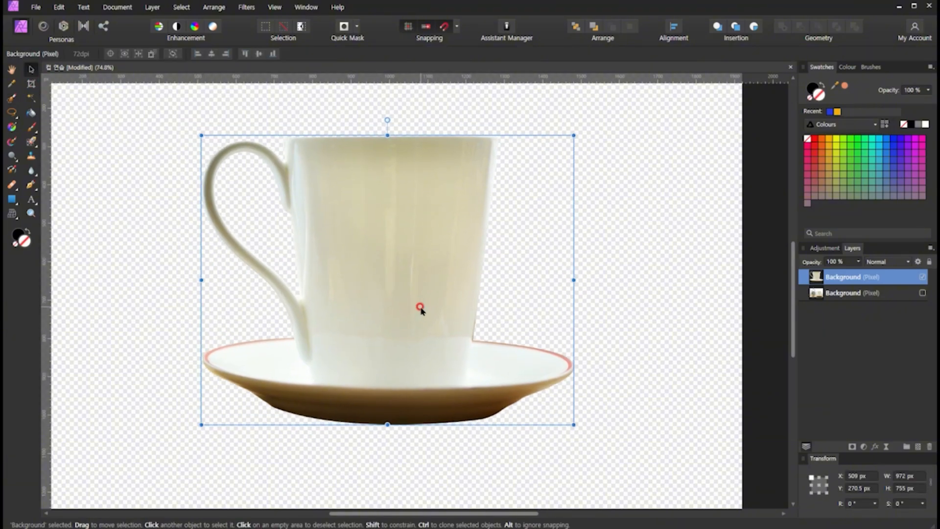